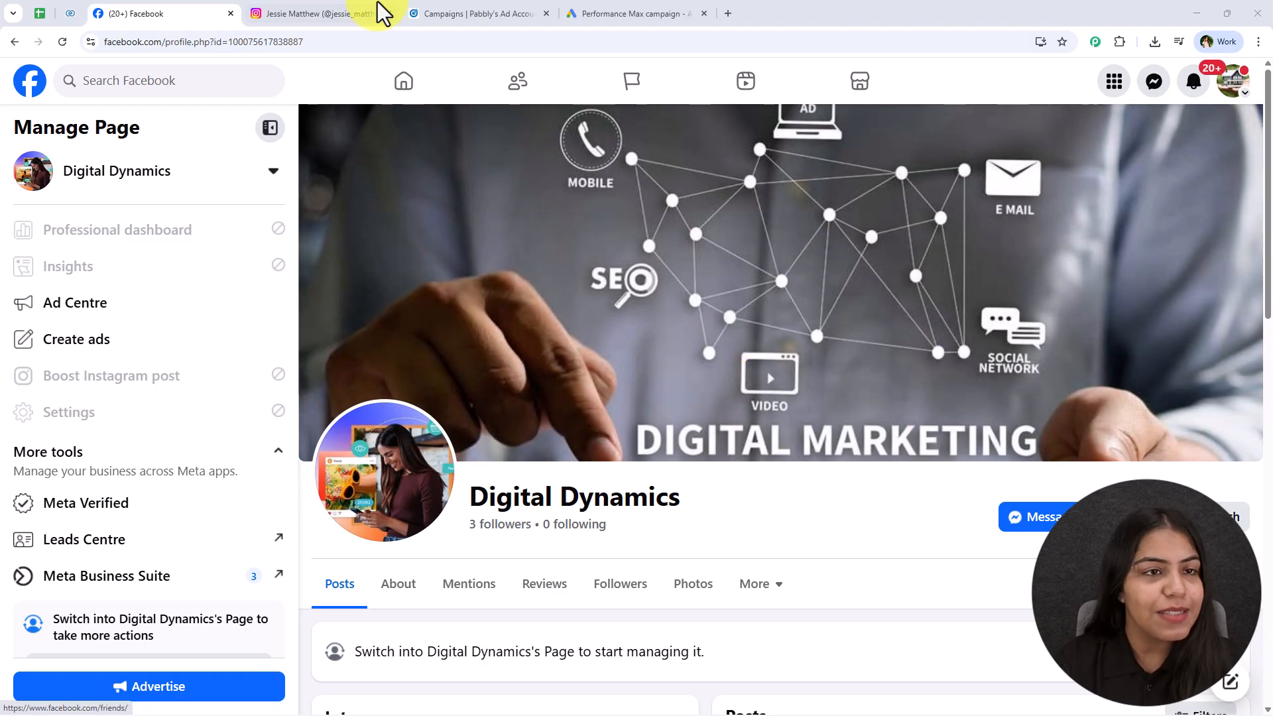
# Browse the Instagram, LinkedIn, Facebook and Google Ads tabs, ending on the Lead Details spreadsheet.
pyautogui.click(341, 14)
pyautogui.click(430, 10)
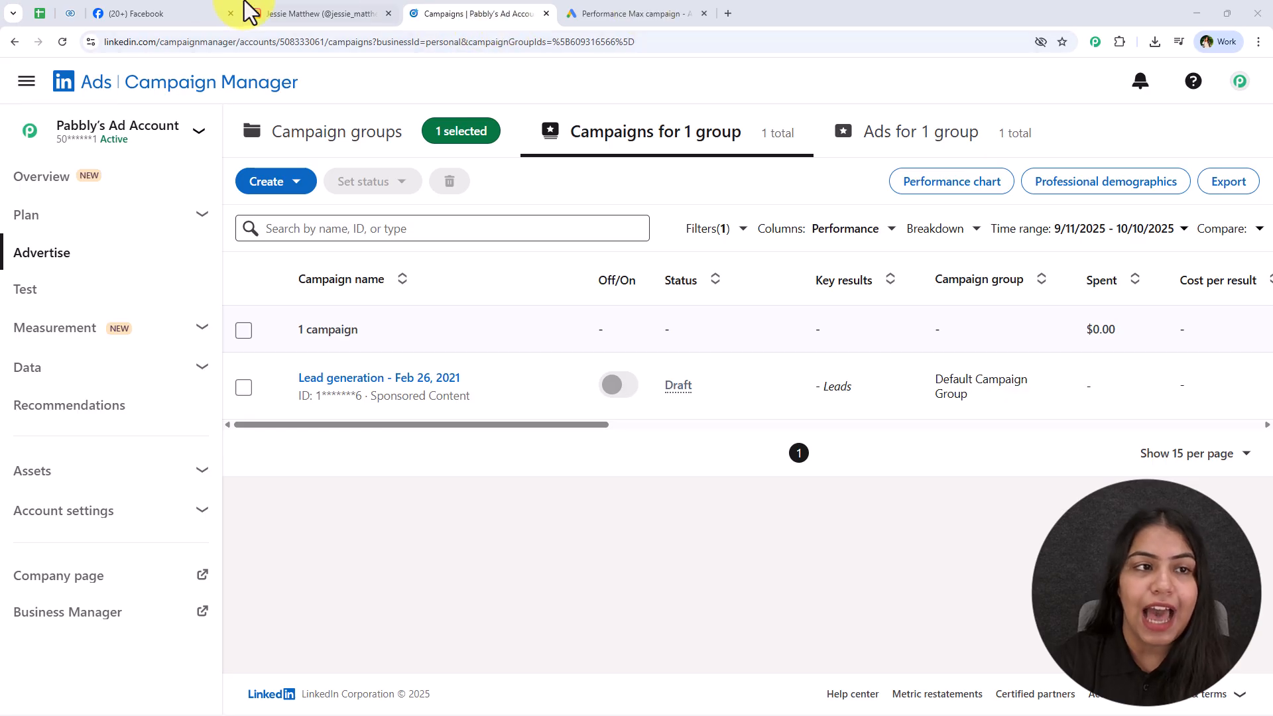
pyautogui.click(162, 13)
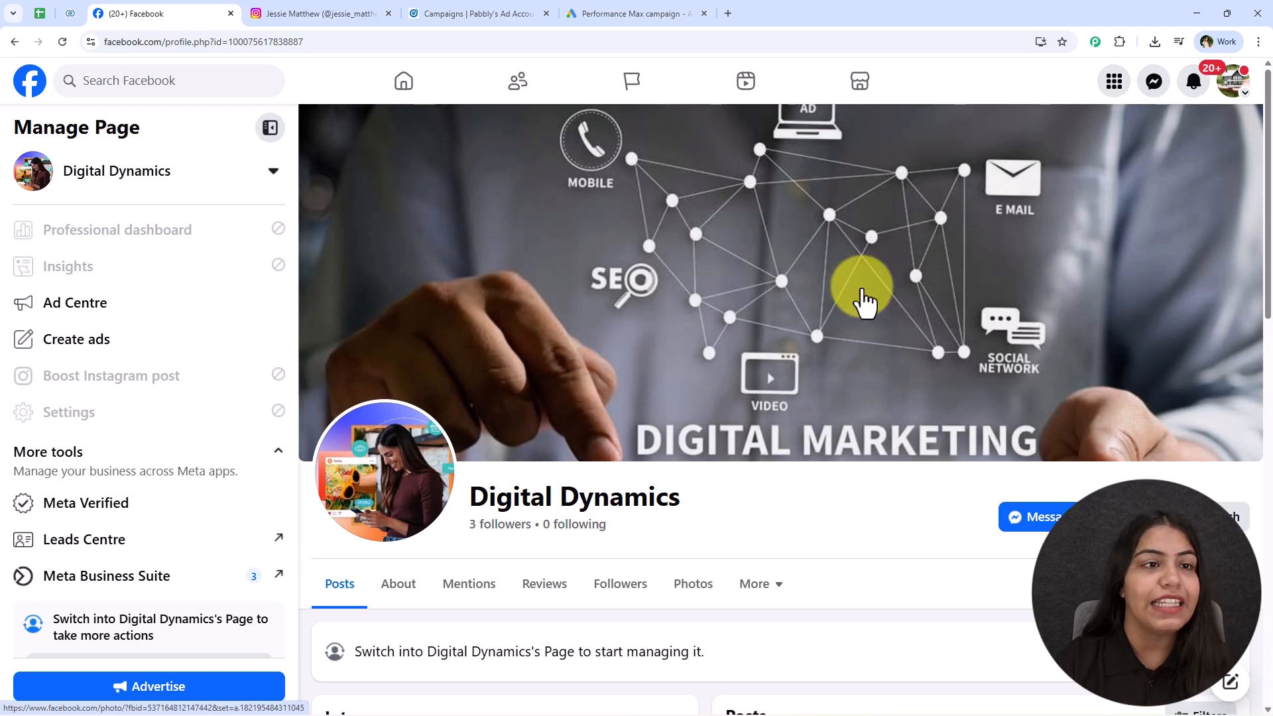
pyautogui.click(278, 13)
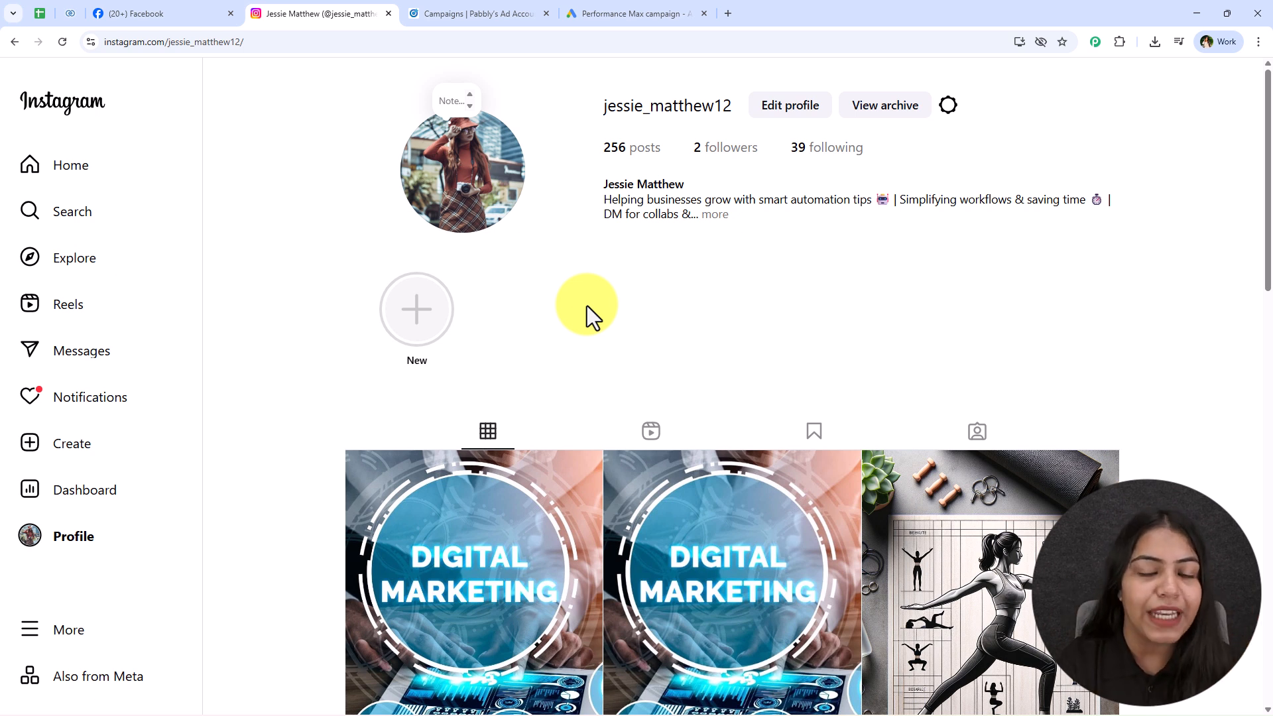
pyautogui.click(631, 14)
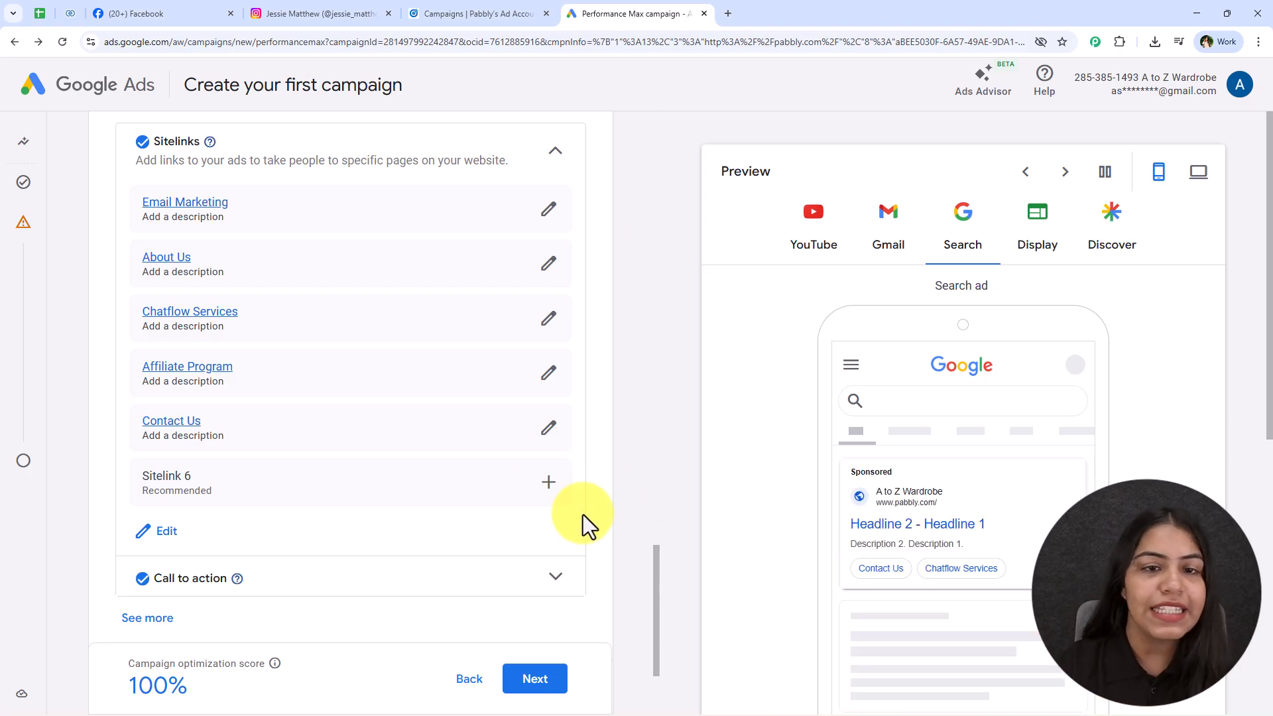
pyautogui.scroll(-3, 530, 464)
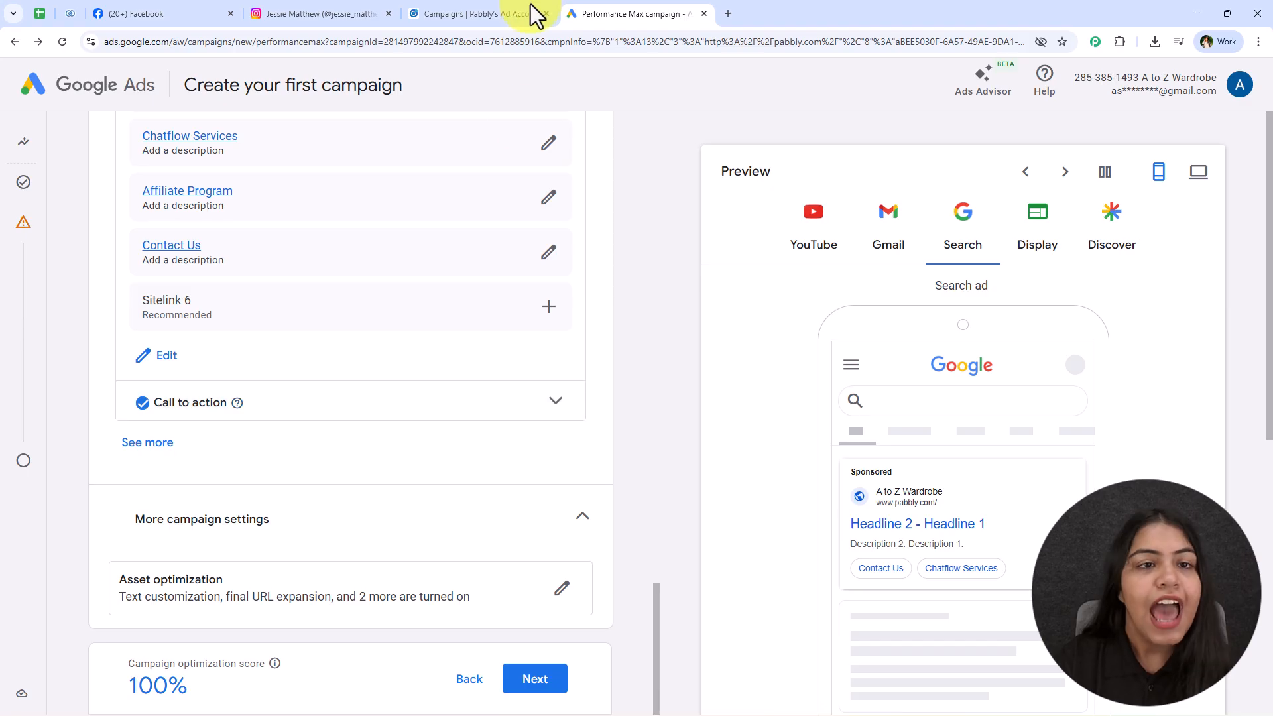
pyautogui.click(446, 13)
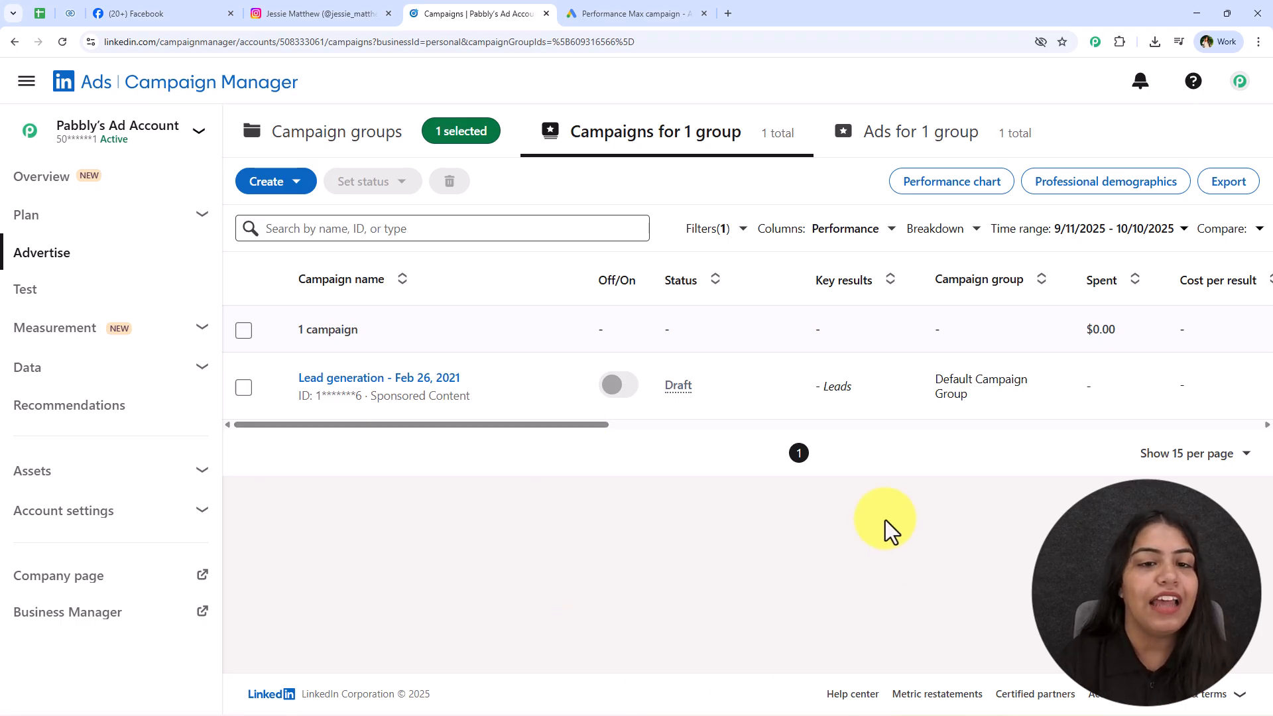
pyautogui.click(188, 12)
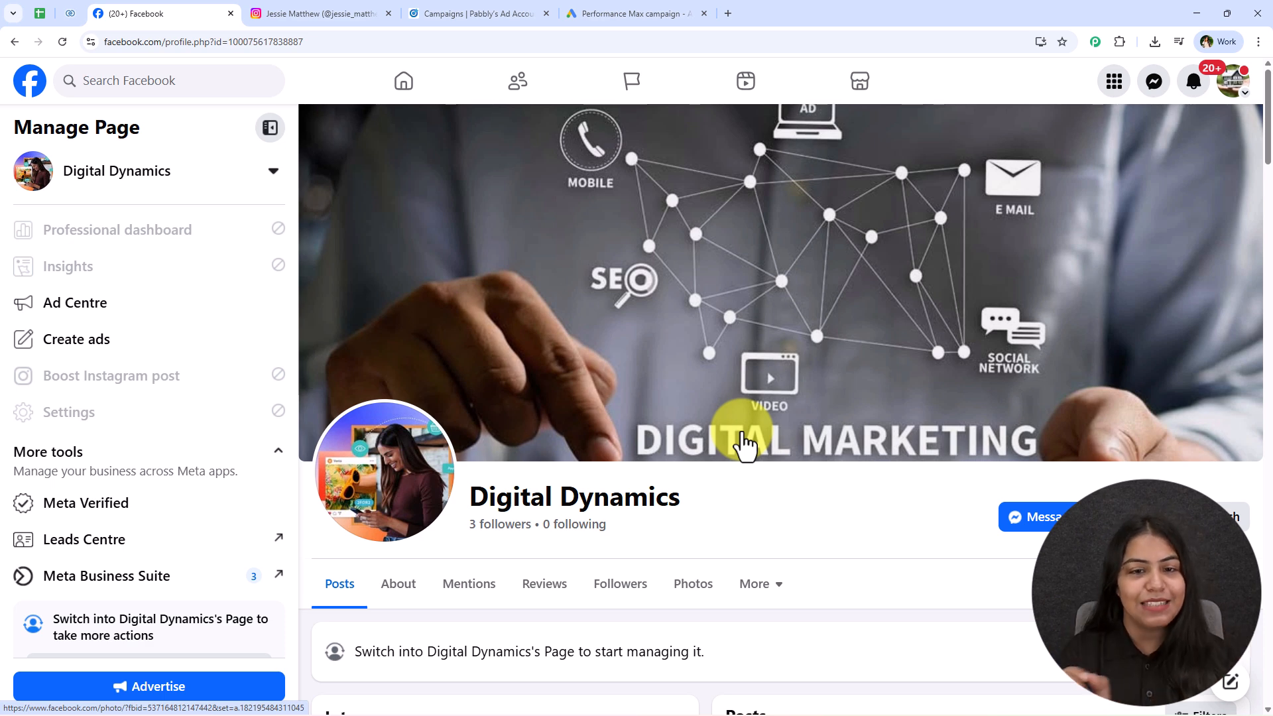
pyautogui.click(478, 13)
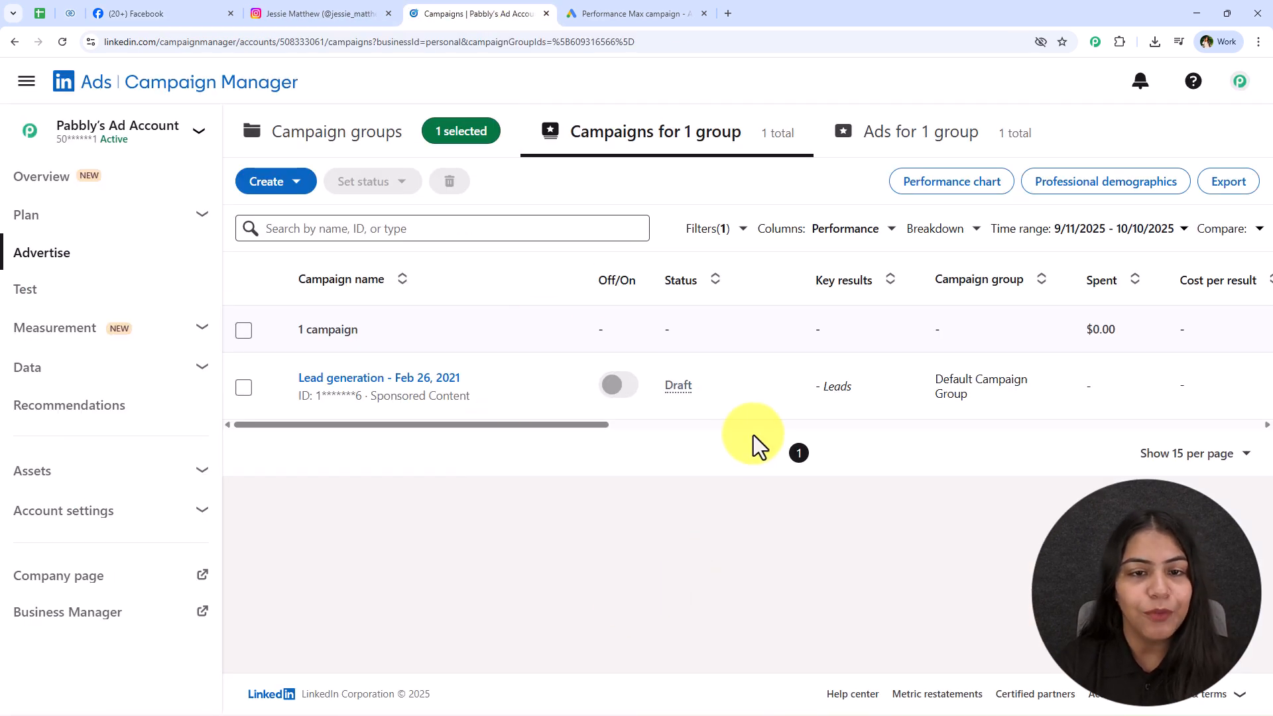
pyautogui.click(41, 16)
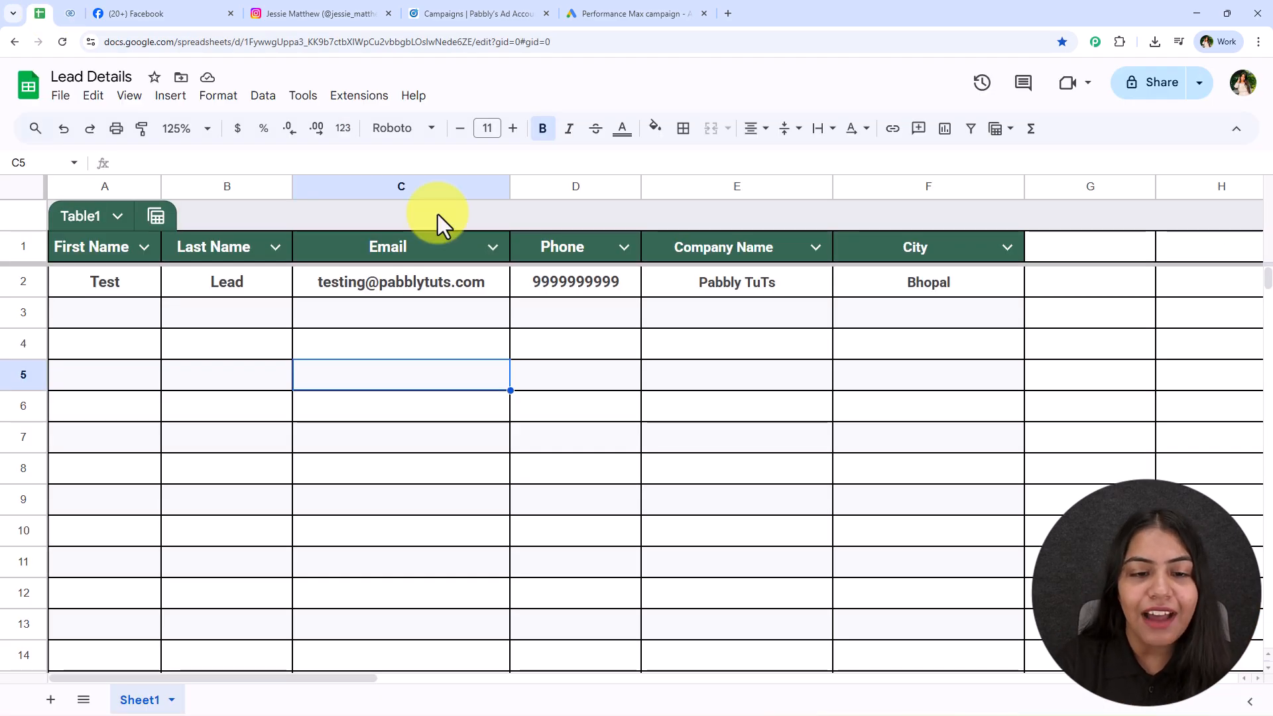
pyautogui.click(74, 16)
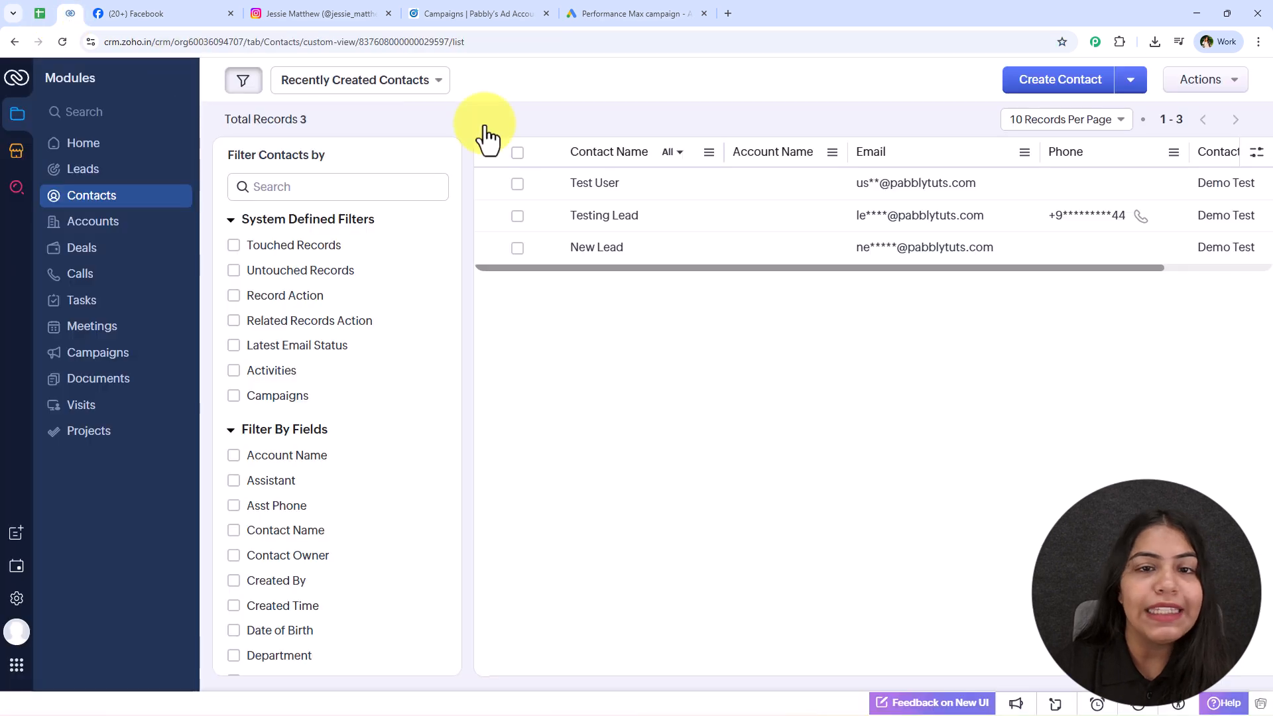
pyautogui.click(222, 13)
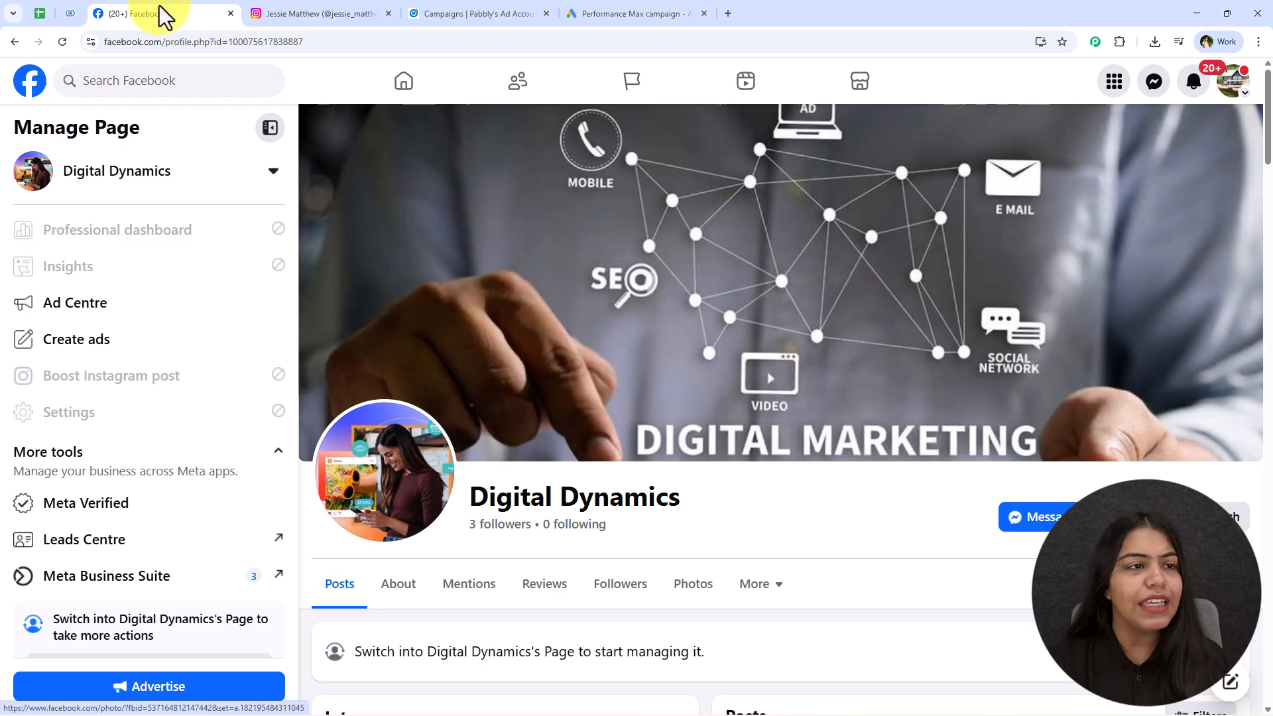
pyautogui.click(70, 13)
pyautogui.click(28, 19)
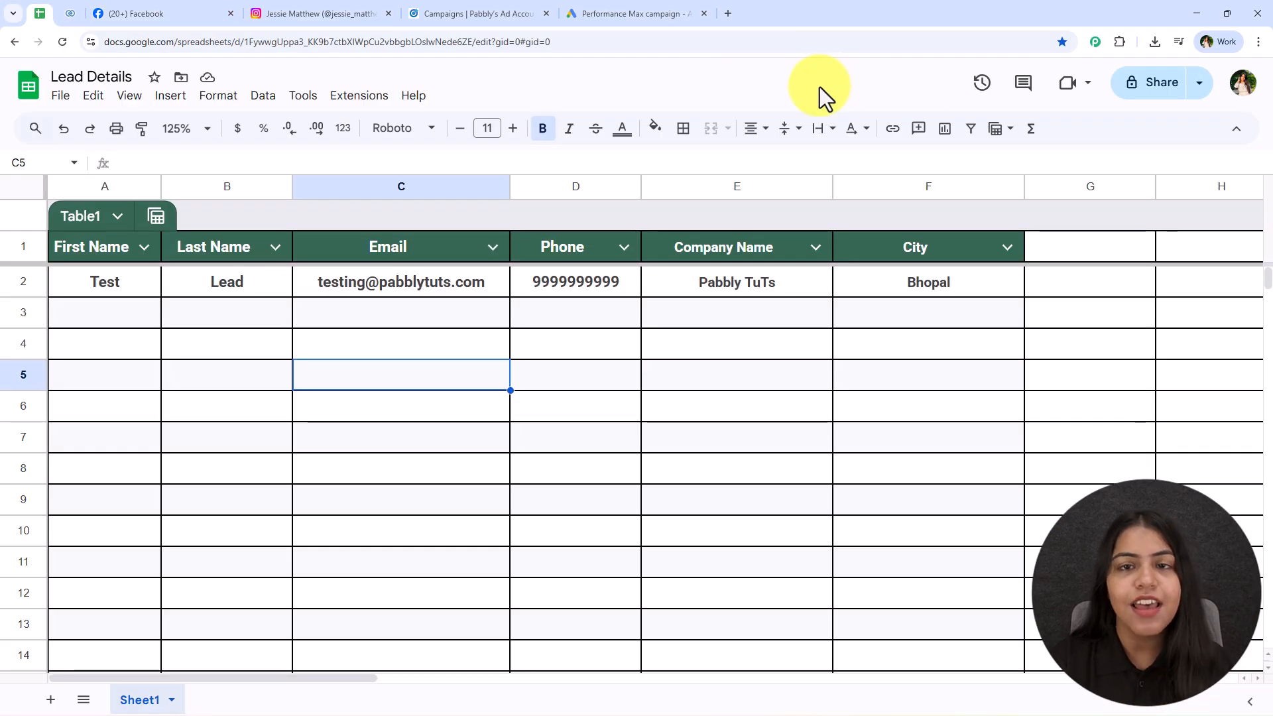
# Load pabbly.com/connect/ in a new tab and dismiss the limited-offer popup.
pyautogui.click(728, 16)
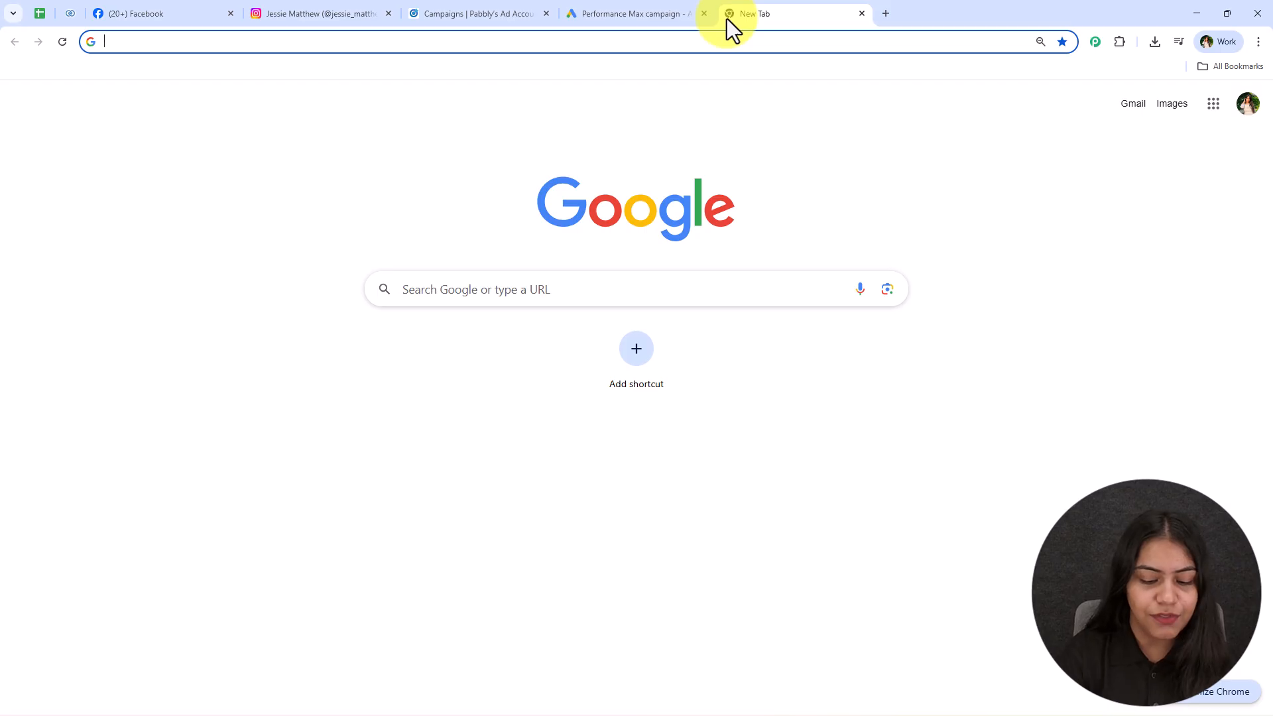
pyautogui.write('pabbly.com/c')
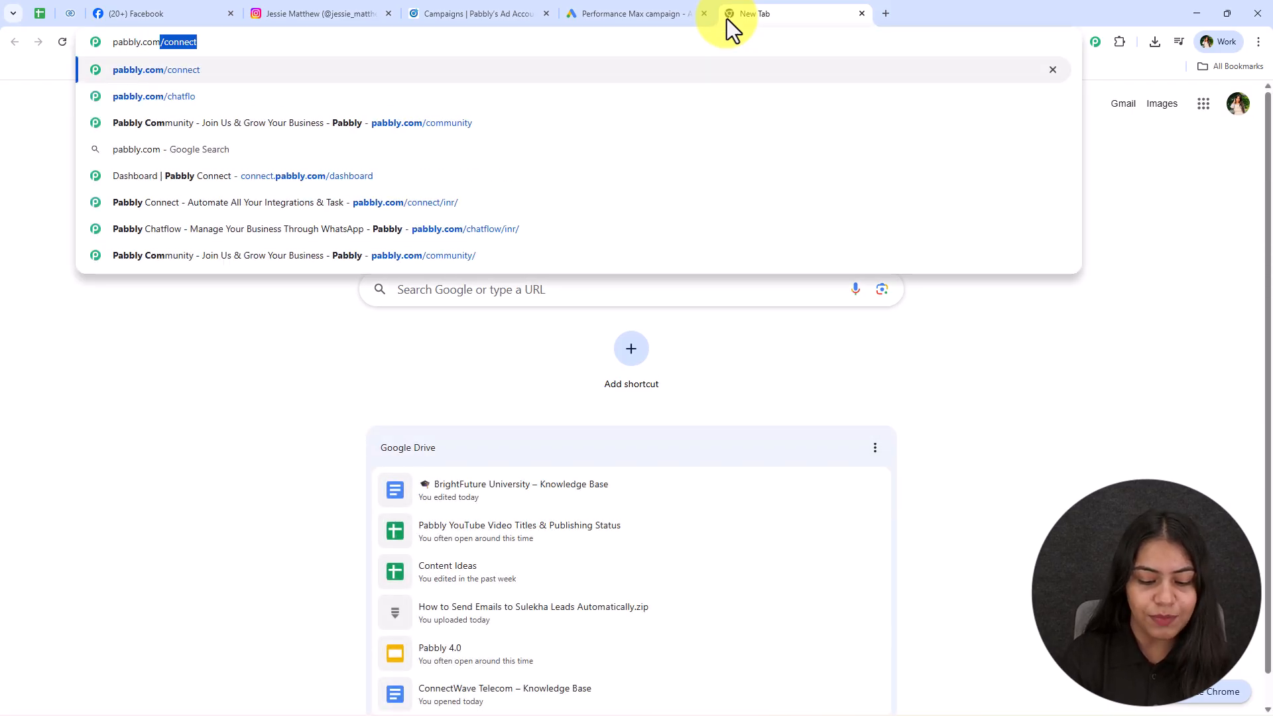
pyautogui.write('onnect/')
pyautogui.press('Return')
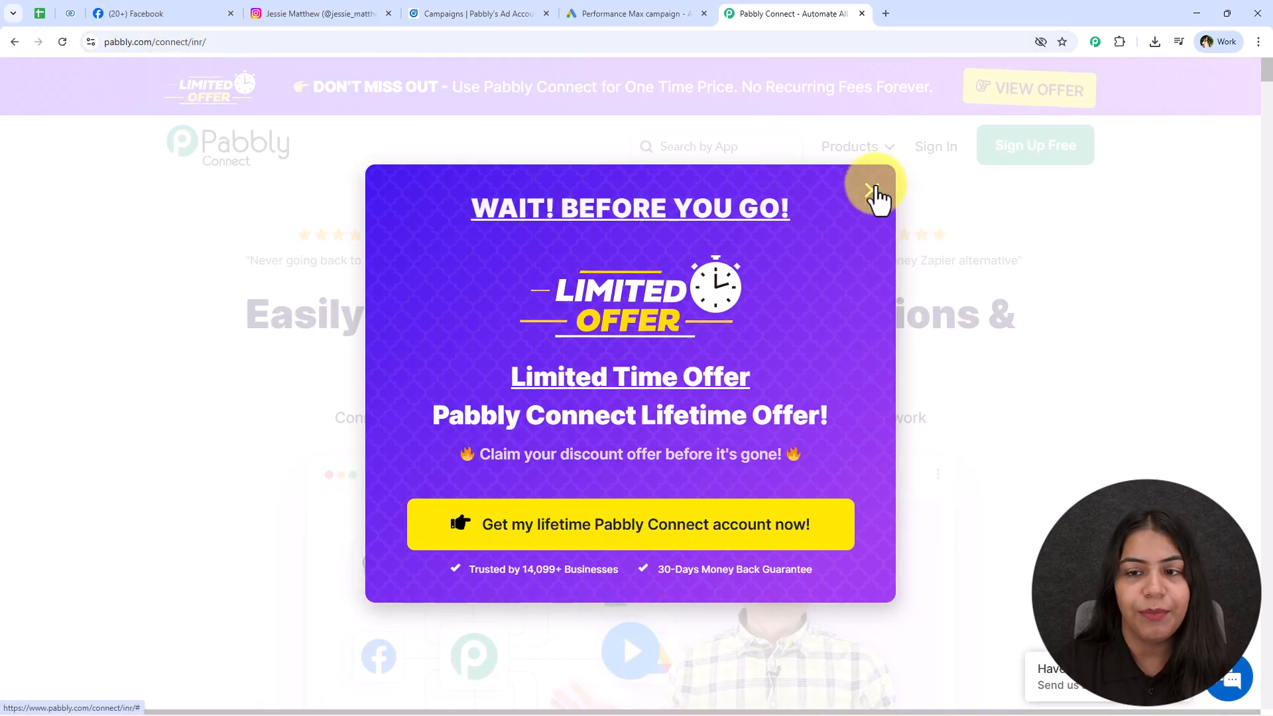
pyautogui.click(874, 192)
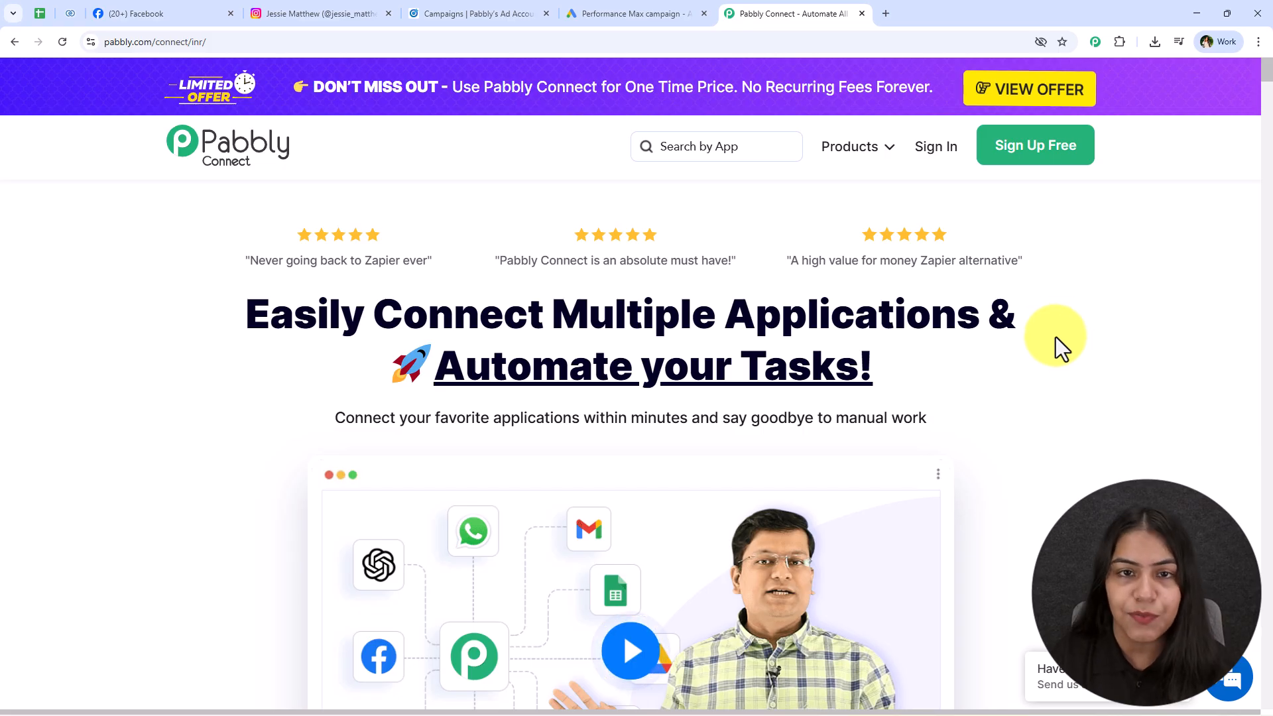
pyautogui.press('F5')
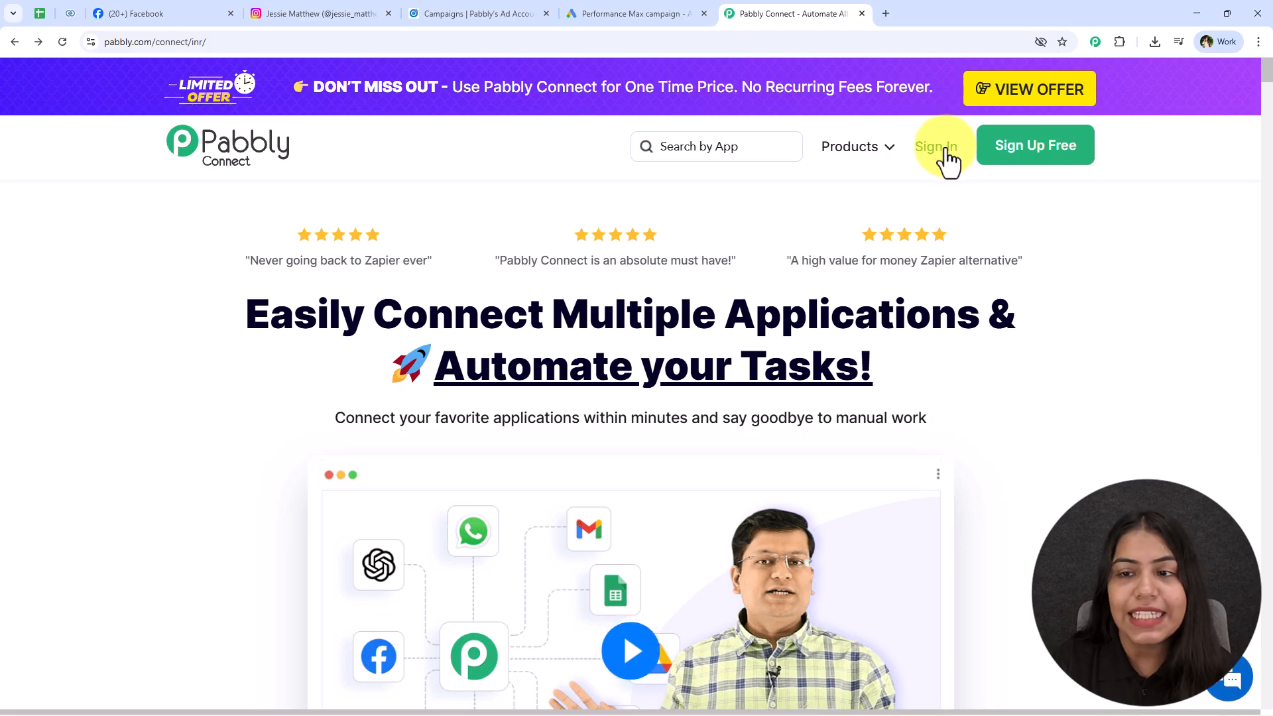
# Sign in and launch Pabbly Connect from the All Pabbly Apps list.
pyautogui.click(944, 156)
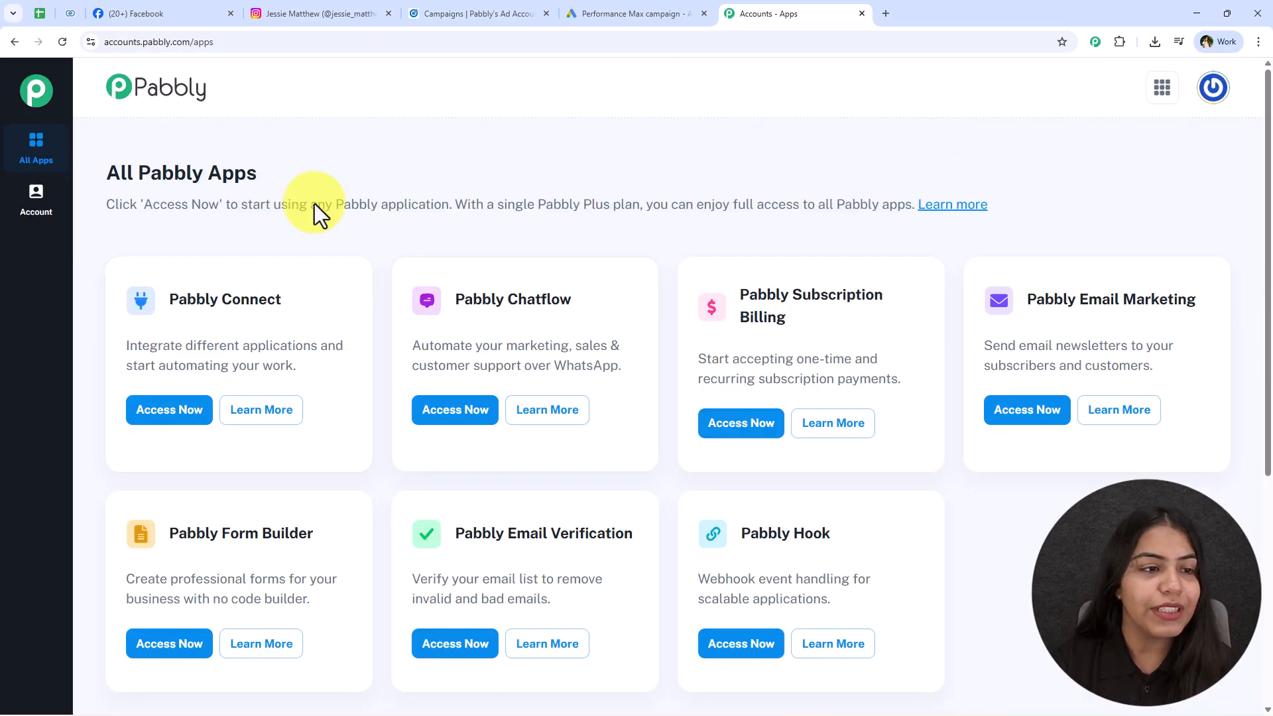
pyautogui.moveTo(103, 171); pyautogui.dragTo(268, 166)
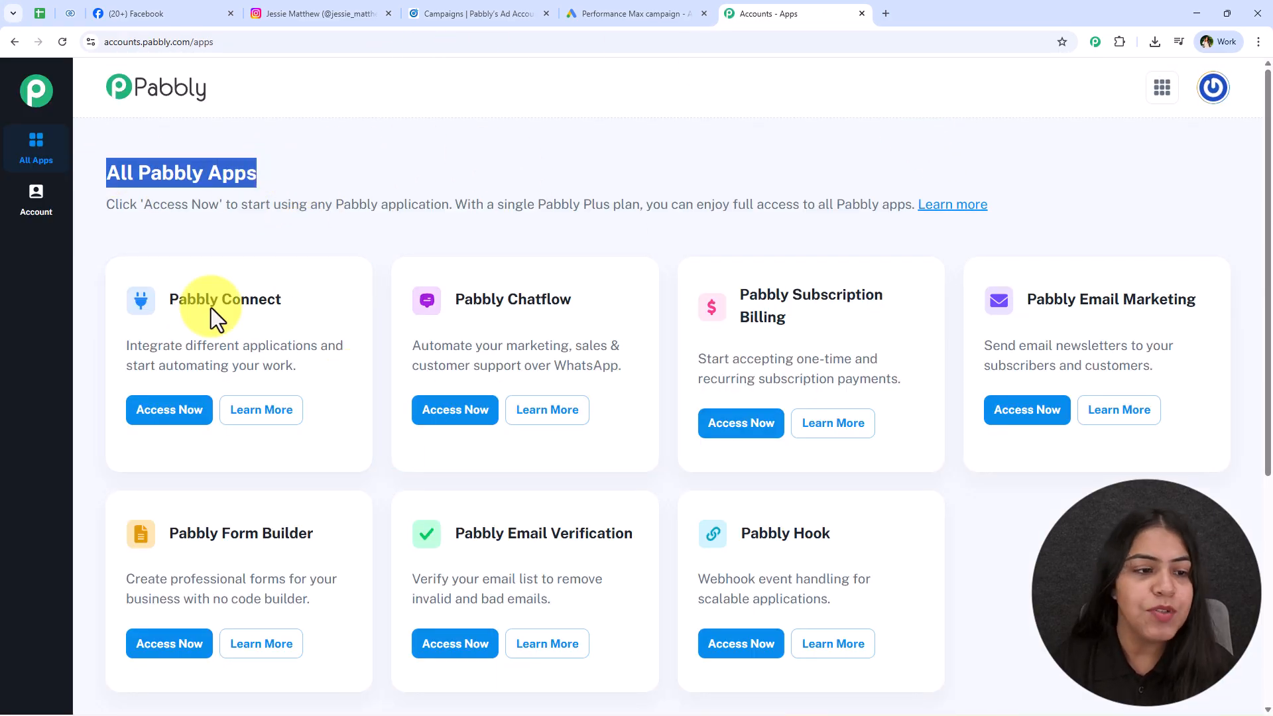
pyautogui.moveTo(163, 305); pyautogui.dragTo(284, 306)
pyautogui.click(202, 425)
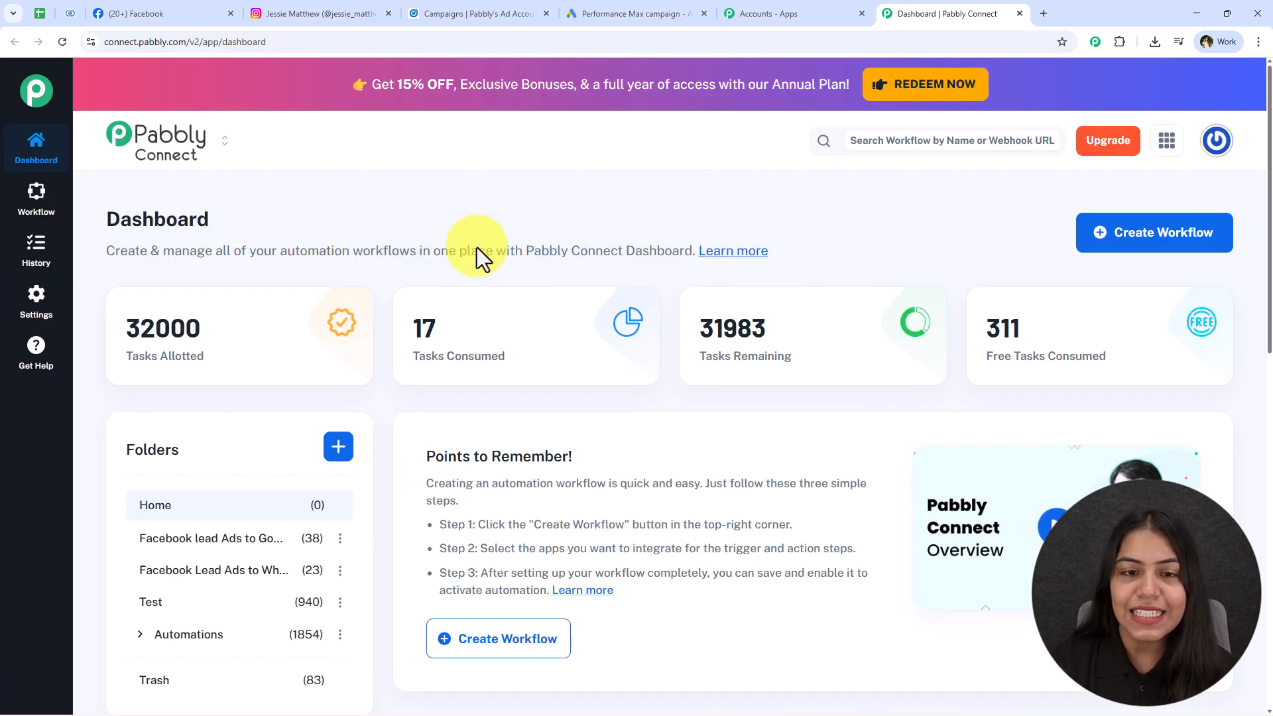
# Create a New (Beta) workflow 'Easy Ways to Collect and Manage Leads for Your Business' in Automations.
pyautogui.click(1136, 243)
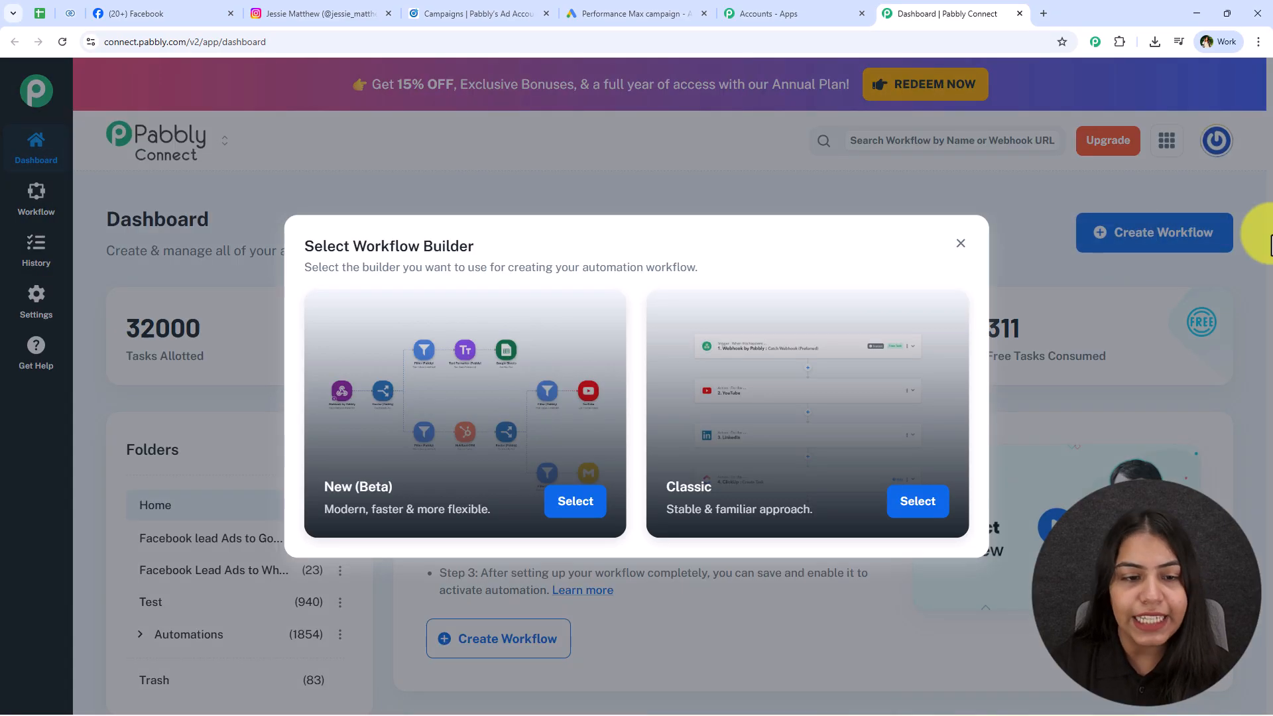
pyautogui.tripleClick(477, 251)
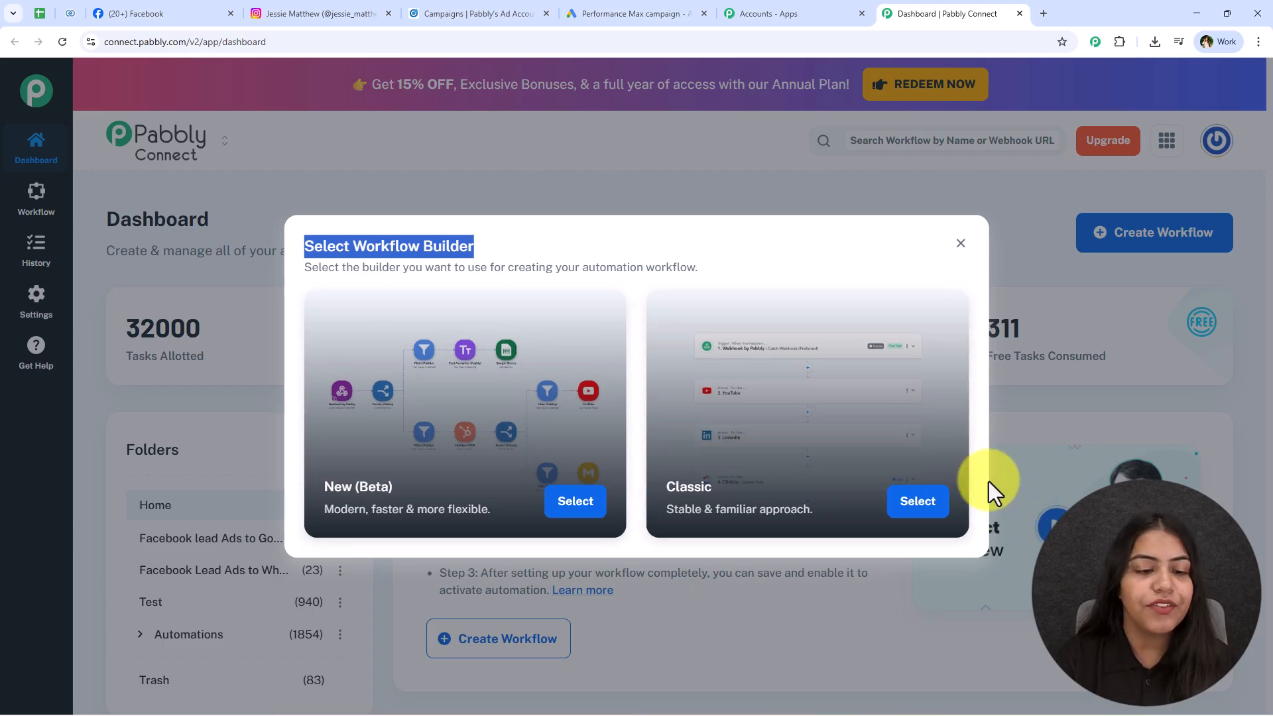
pyautogui.click(585, 518)
pyautogui.moveTo(607, 346); pyautogui.dragTo(387, 342)
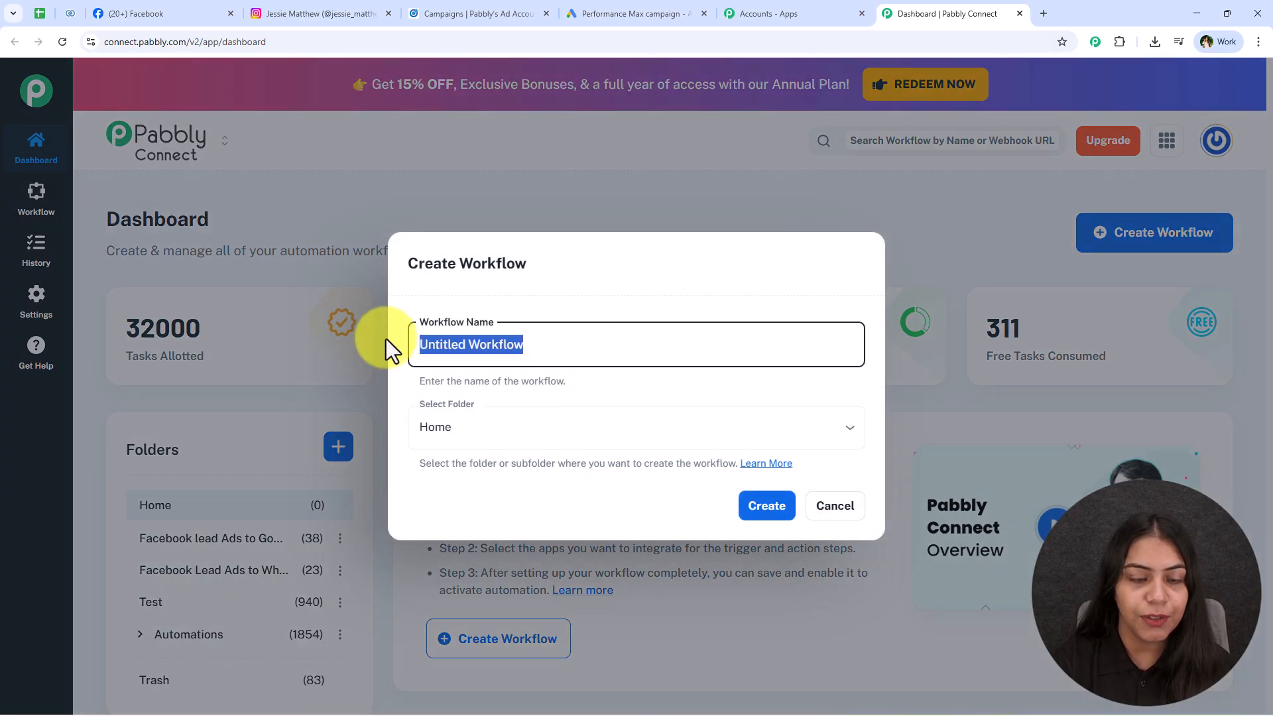
pyautogui.write('Easy Ways to Collect and Manage Leads for Your Business')
pyautogui.click(497, 426)
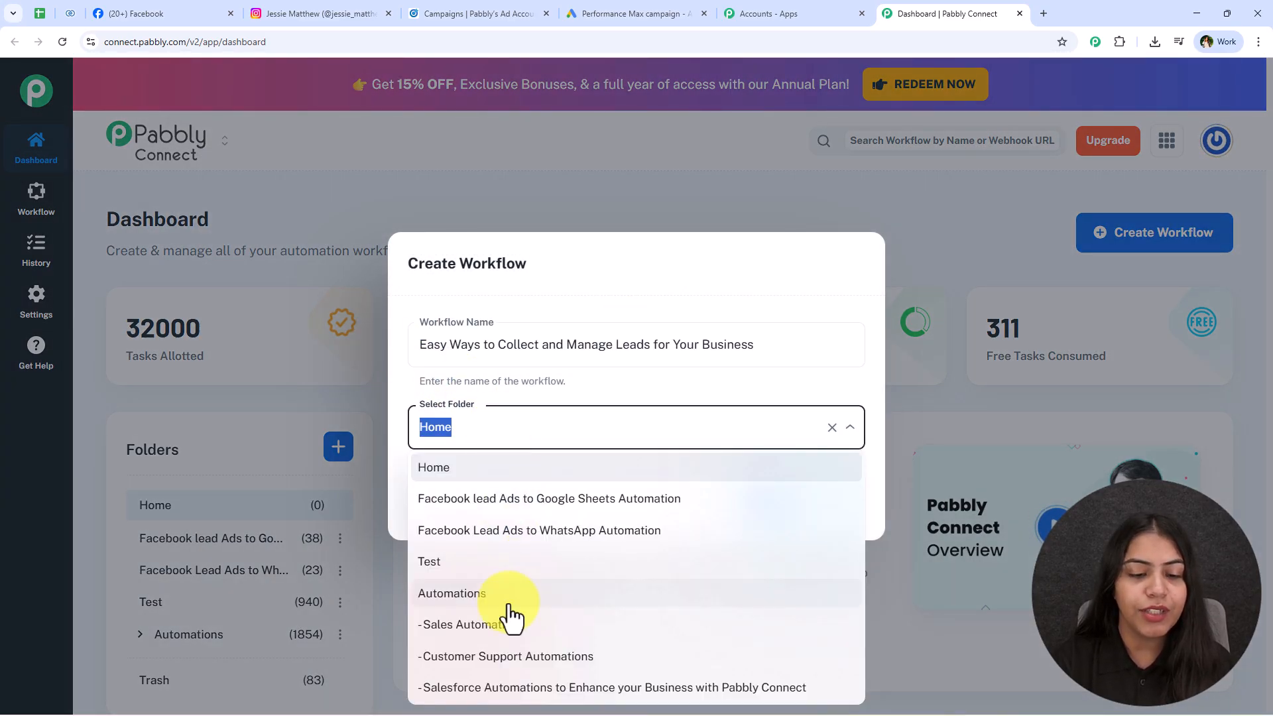
pyautogui.click(501, 593)
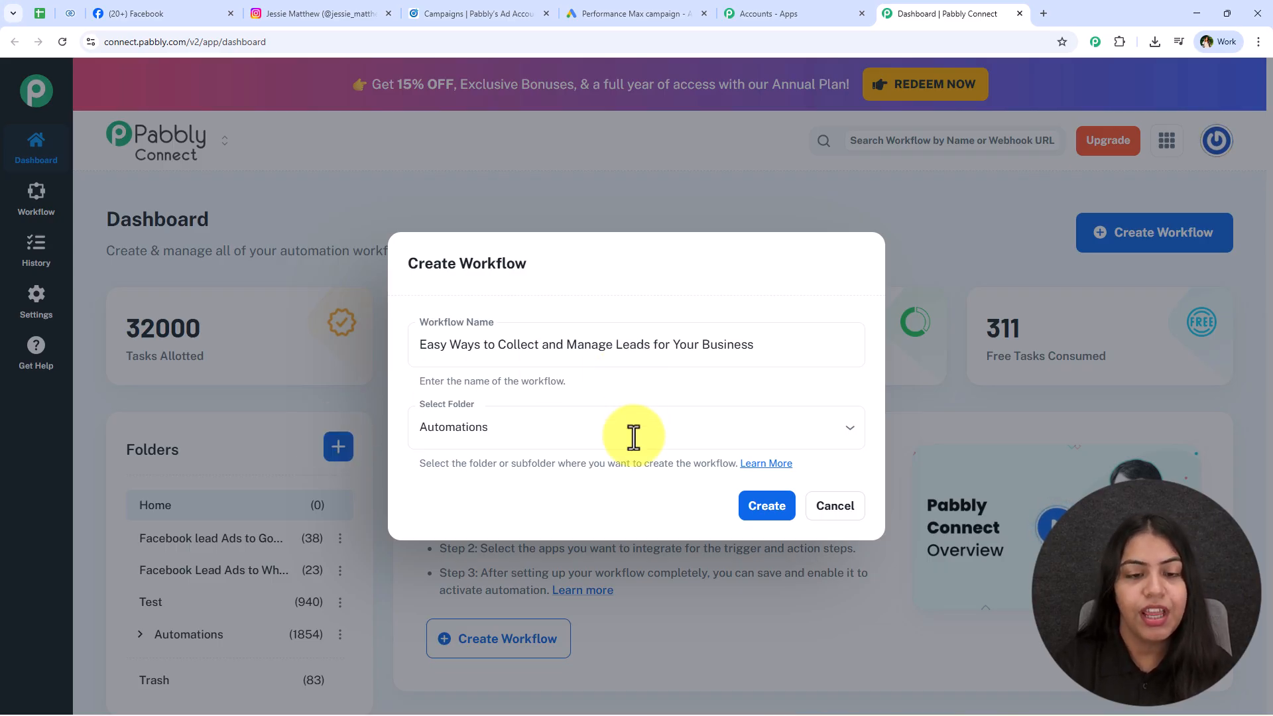
pyautogui.click(755, 514)
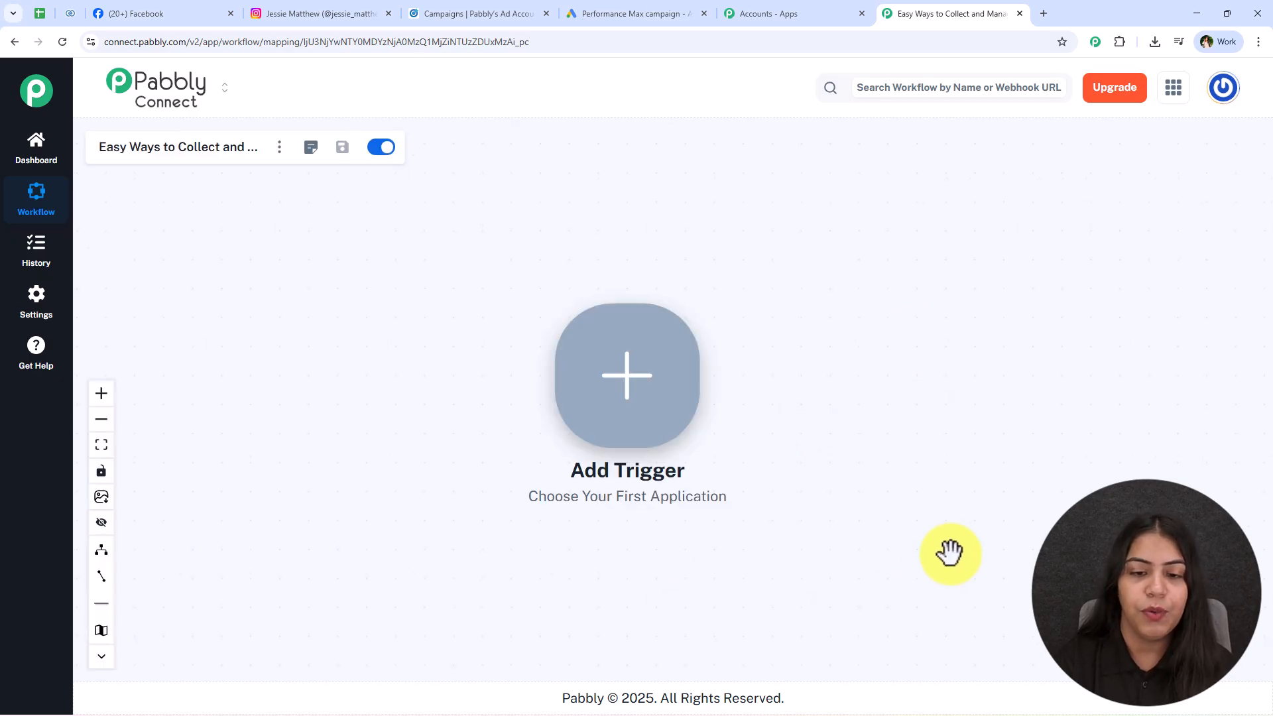
# Pan the canvas around the Add Trigger node and glance at the Lead Details sheet.
pyautogui.scroll(2, 1066, 504)
pyautogui.moveTo(1000, 380); pyautogui.dragTo(1037, 352)
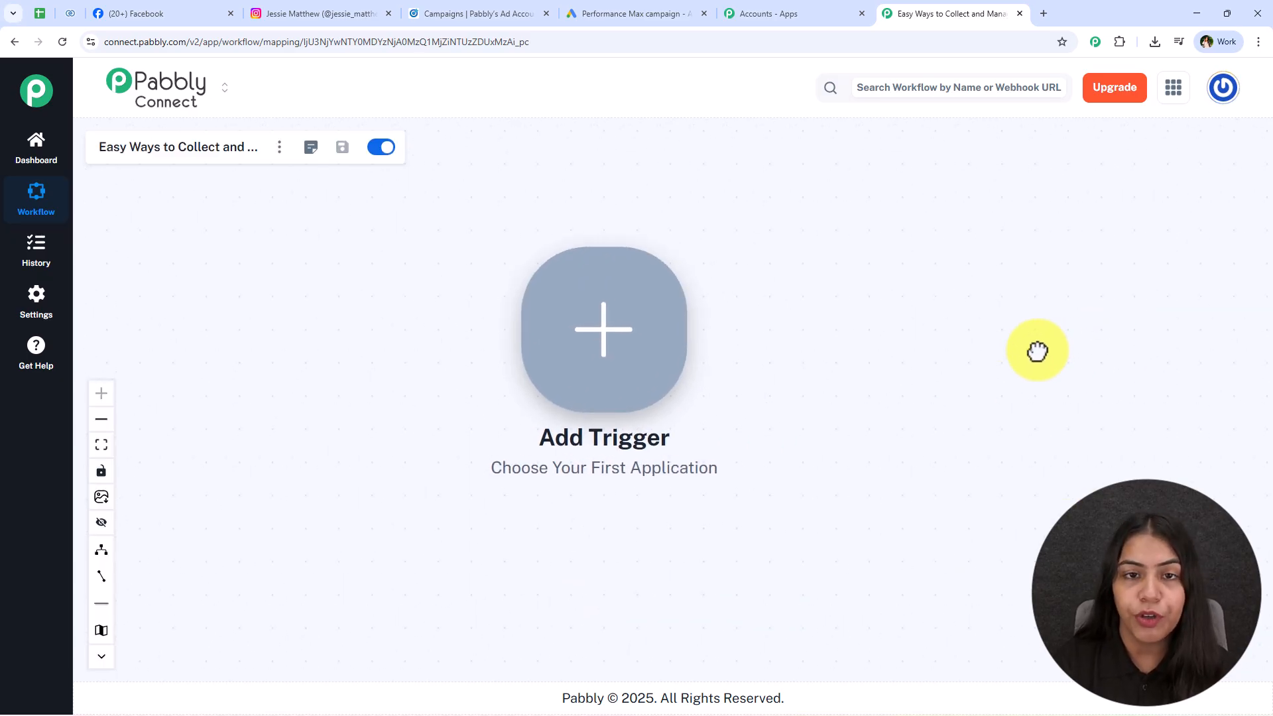
pyautogui.rightClick(648, 369)
pyautogui.moveTo(913, 404); pyautogui.dragTo(662, 441)
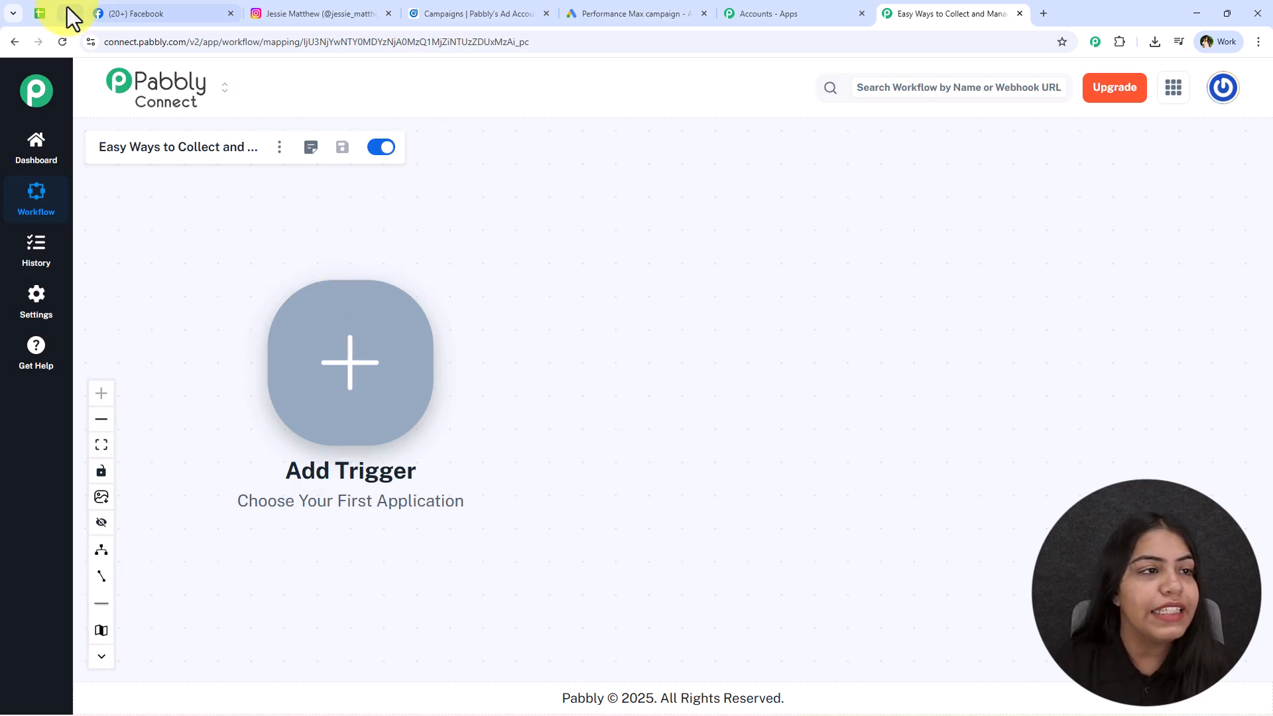
pyautogui.click(38, 12)
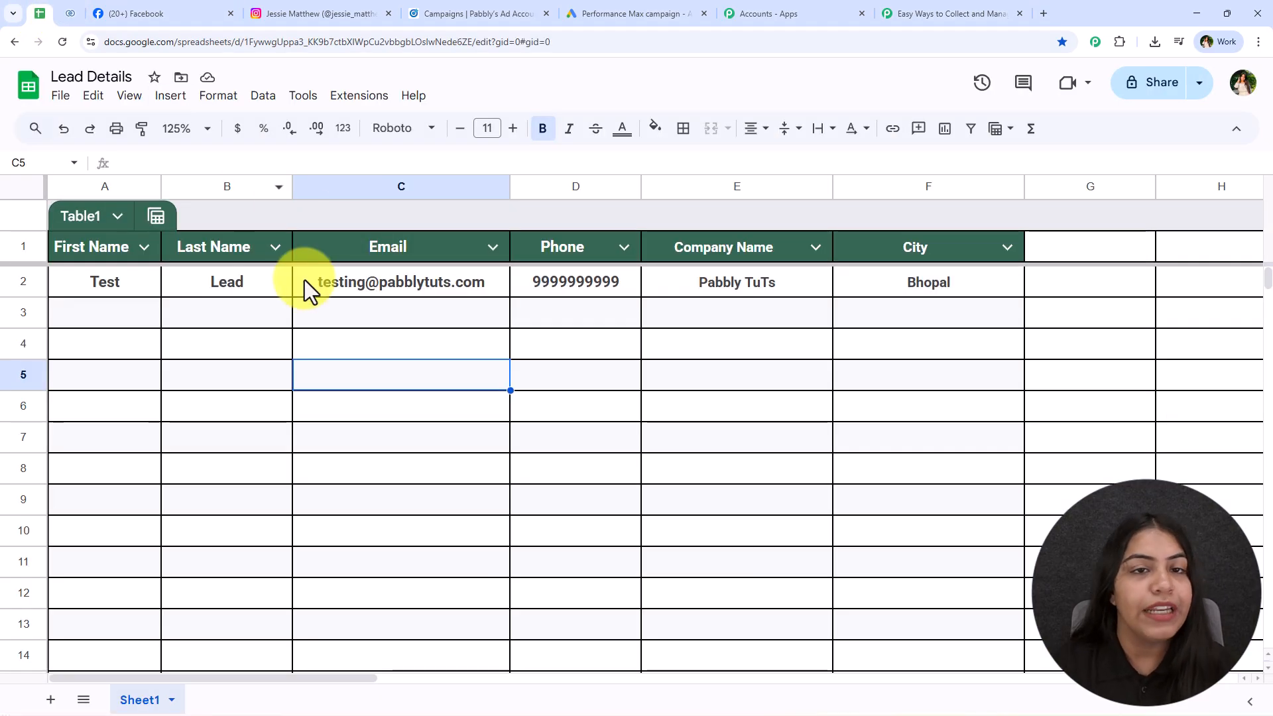
pyautogui.click(906, 13)
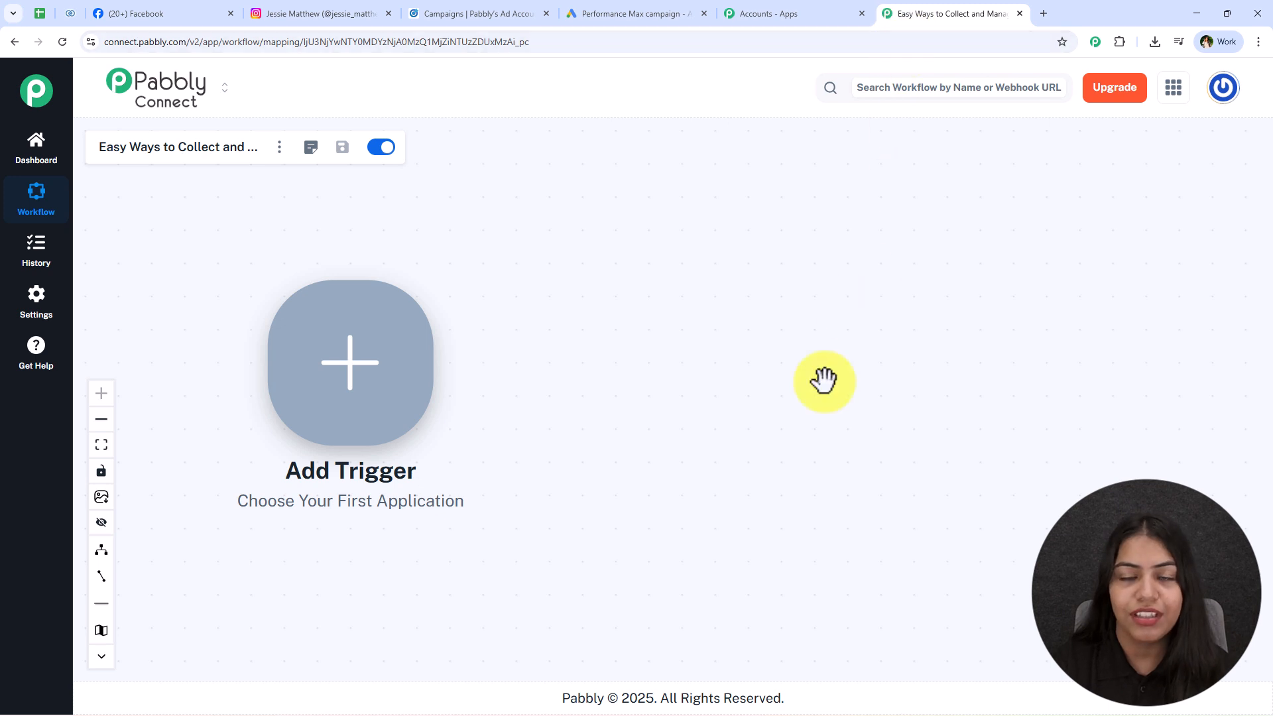
# Search 'Face' and pick Facebook Lead Ads as the trigger app.
pyautogui.click(338, 362)
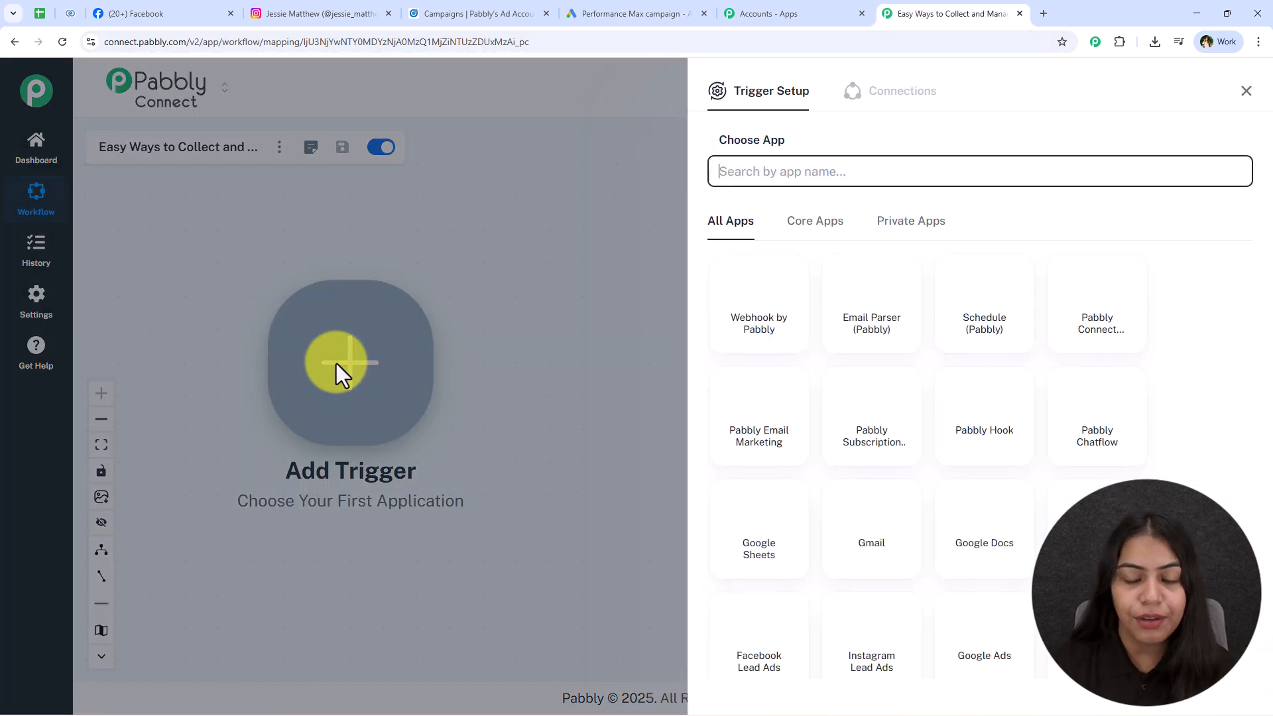
pyautogui.write('Facebook')
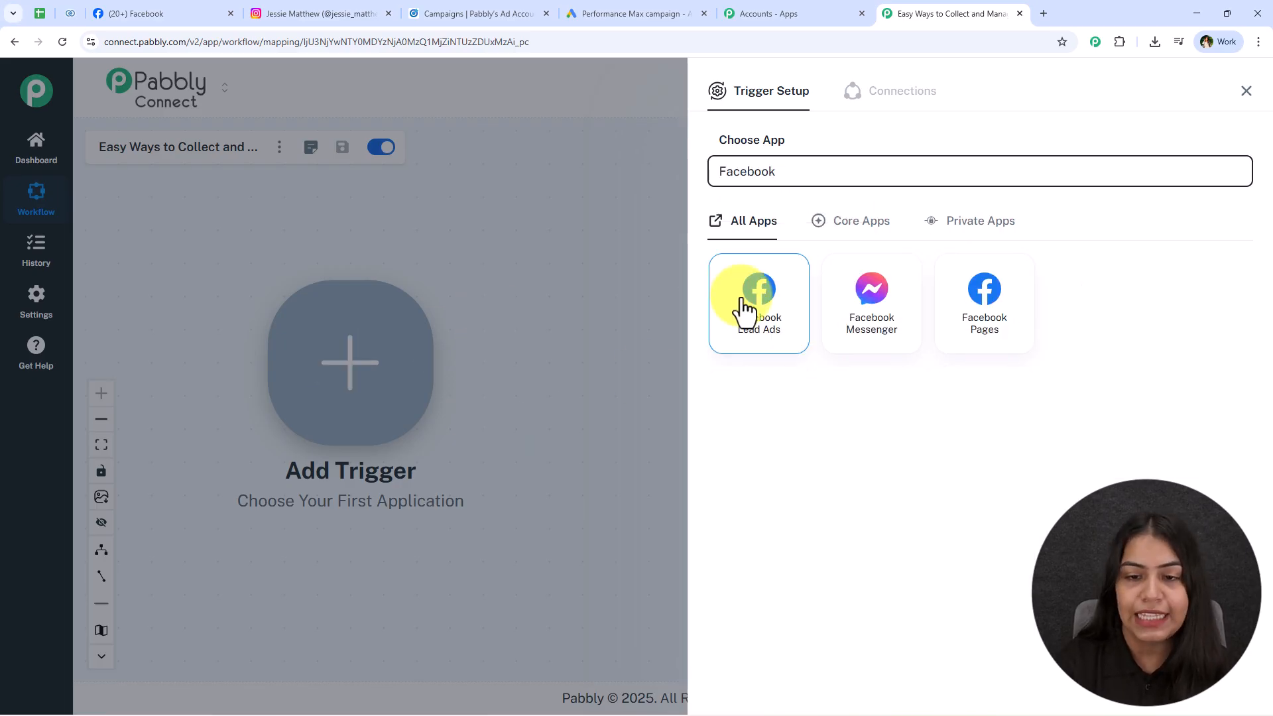
pyautogui.click(748, 302)
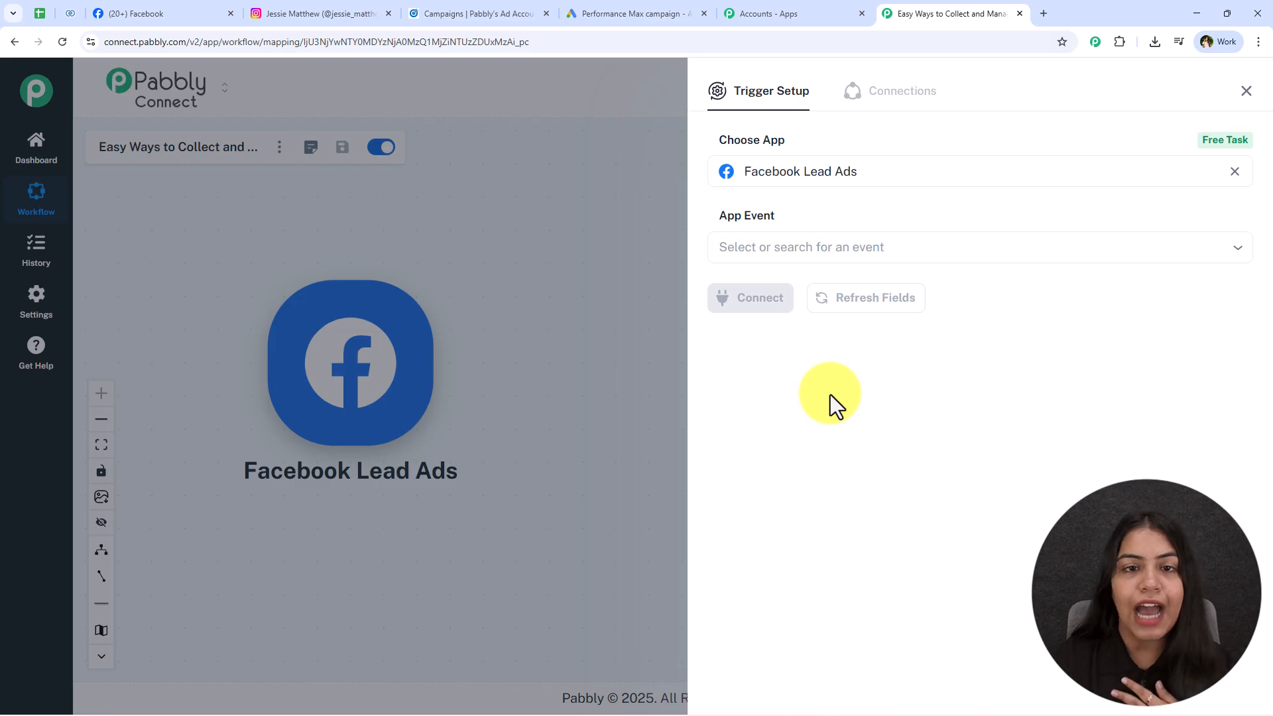
pyautogui.click(138, 12)
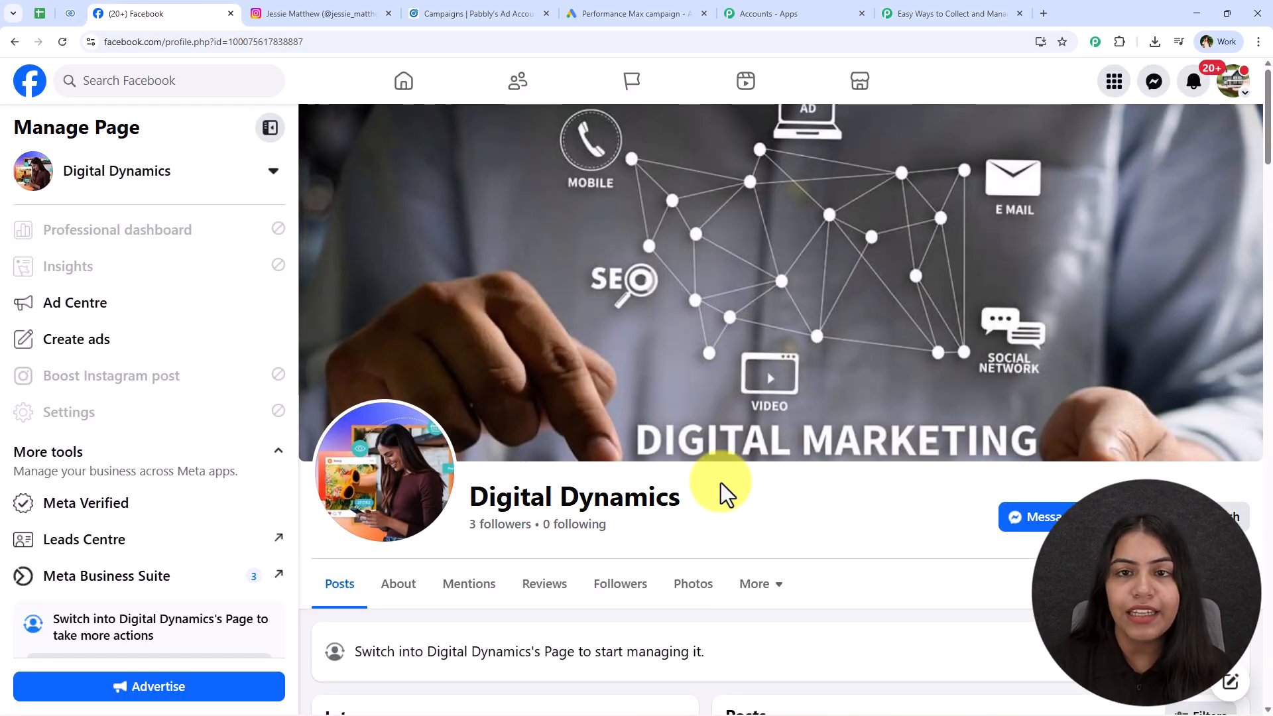
pyautogui.click(945, 14)
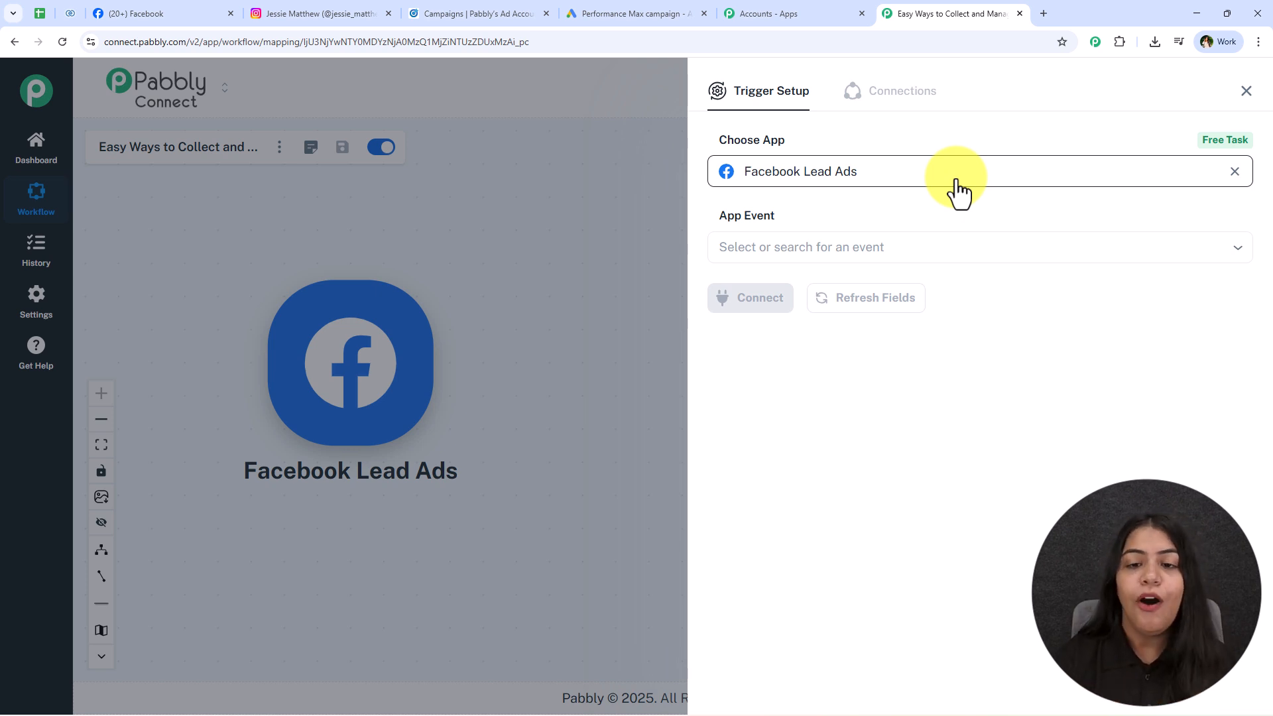
# Set the trigger event to New Lead Instant and start connecting an account.
pyautogui.click(829, 246)
pyautogui.click(1054, 292)
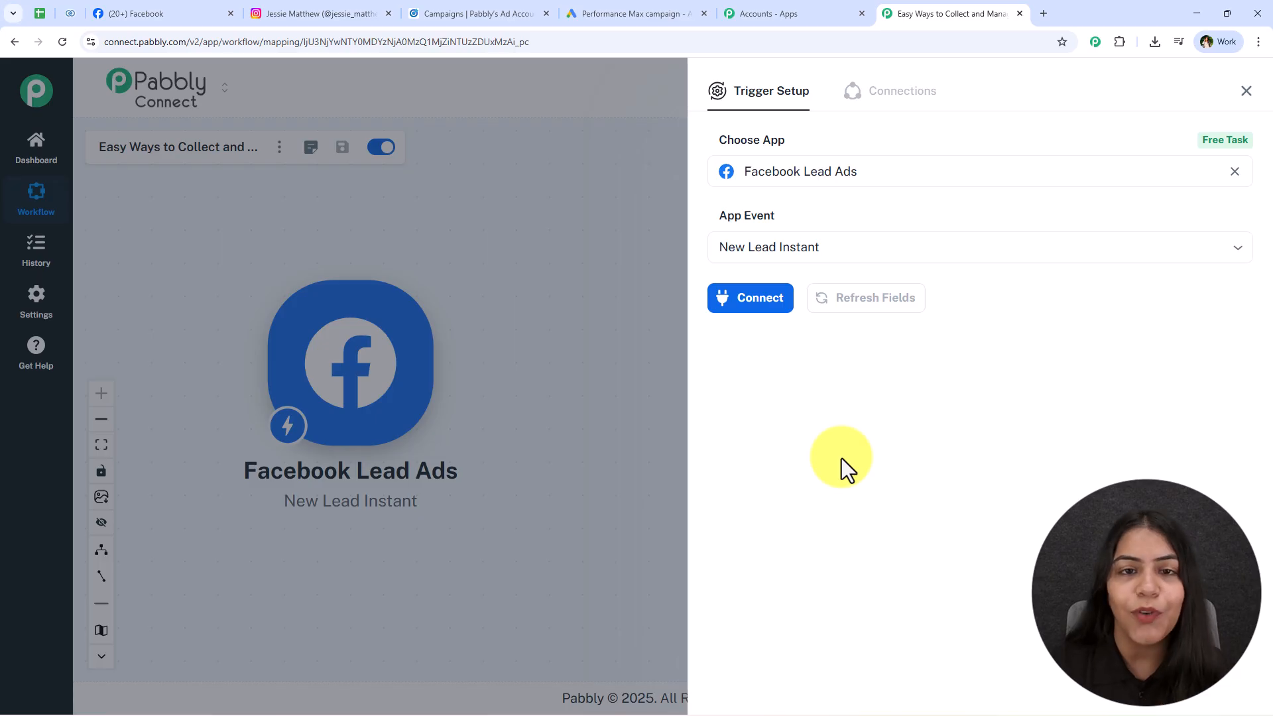
pyautogui.click(775, 316)
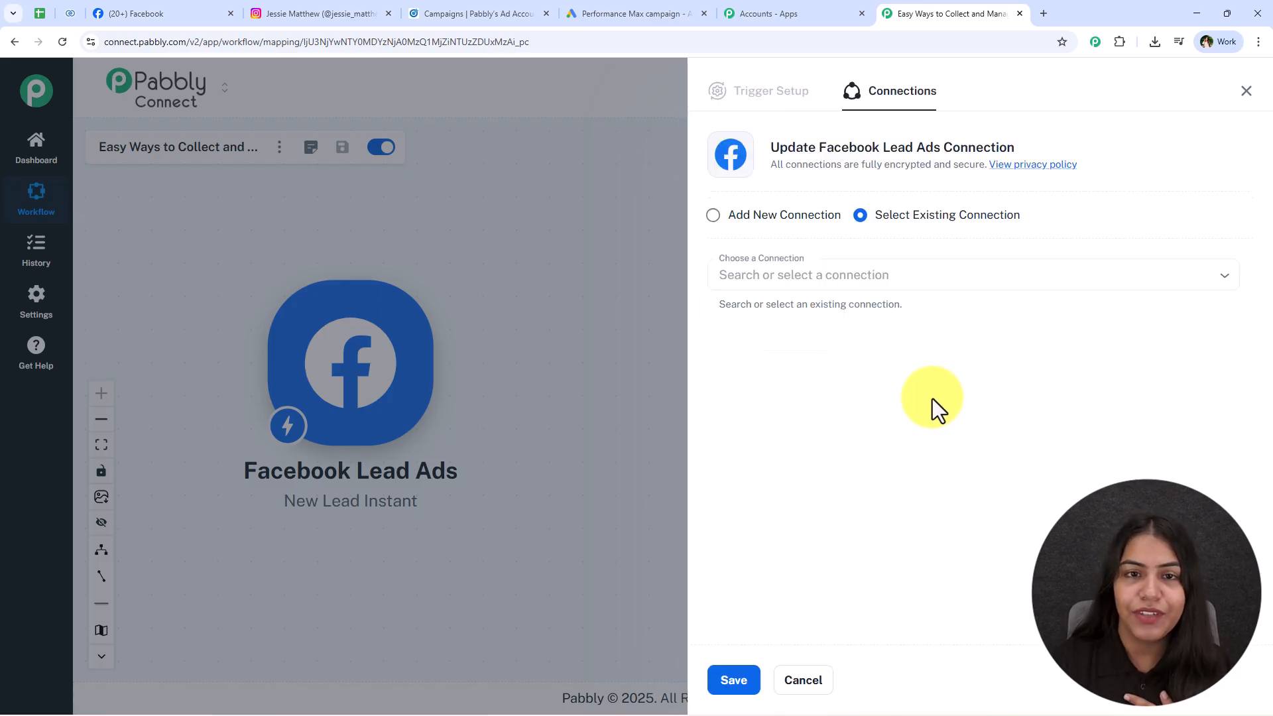
pyautogui.moveTo(876, 215); pyautogui.dragTo(1016, 220)
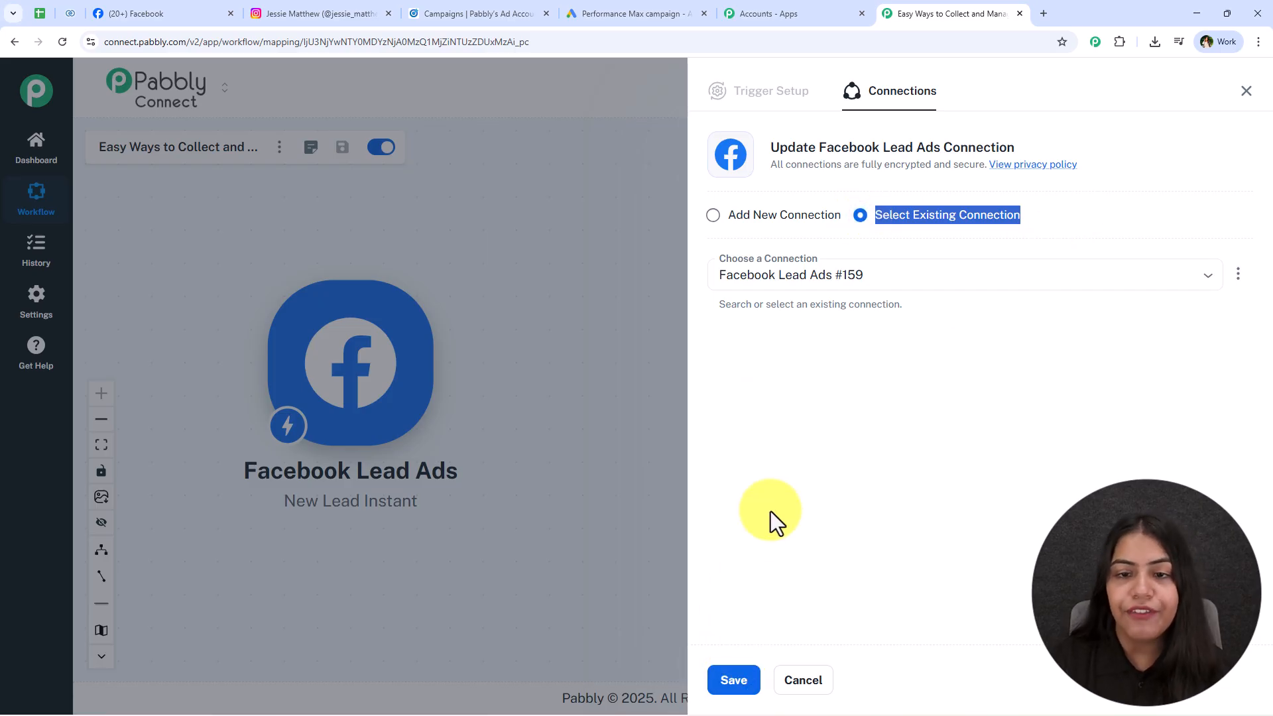
# Add a new Facebook Lead Ads connection and continue the Facebook authorization.
pyautogui.click(799, 224)
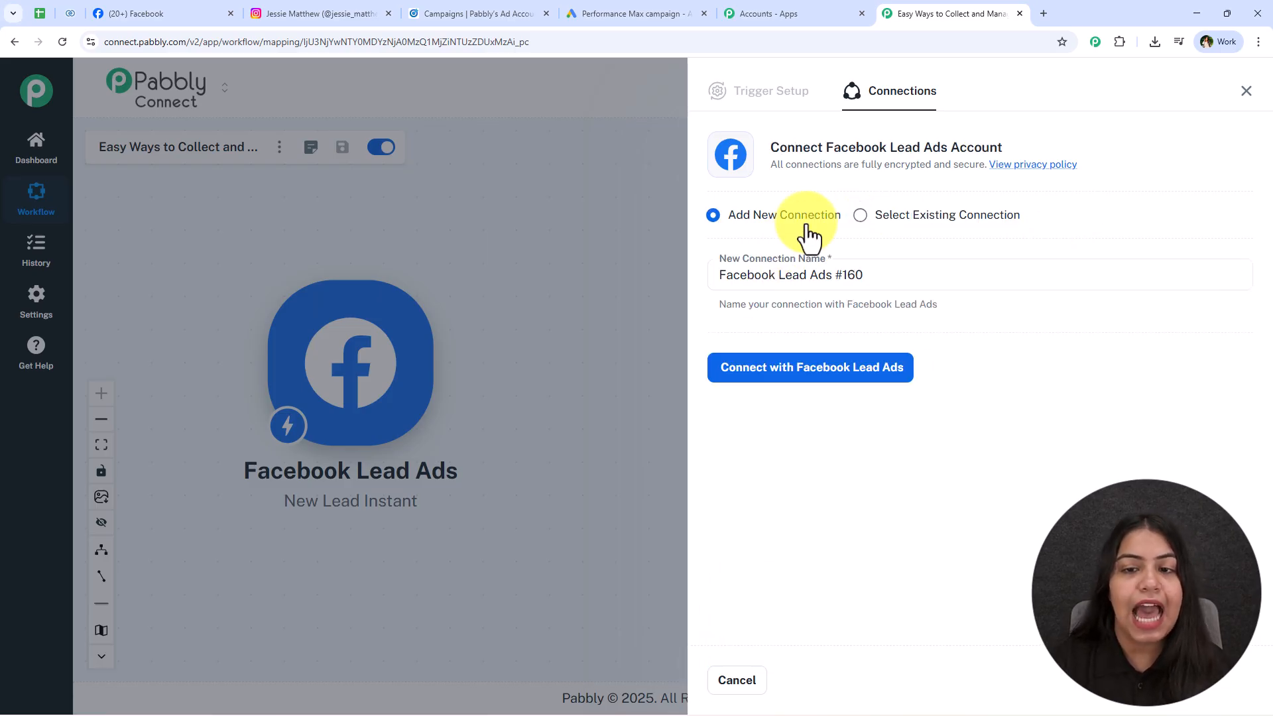
pyautogui.click(799, 380)
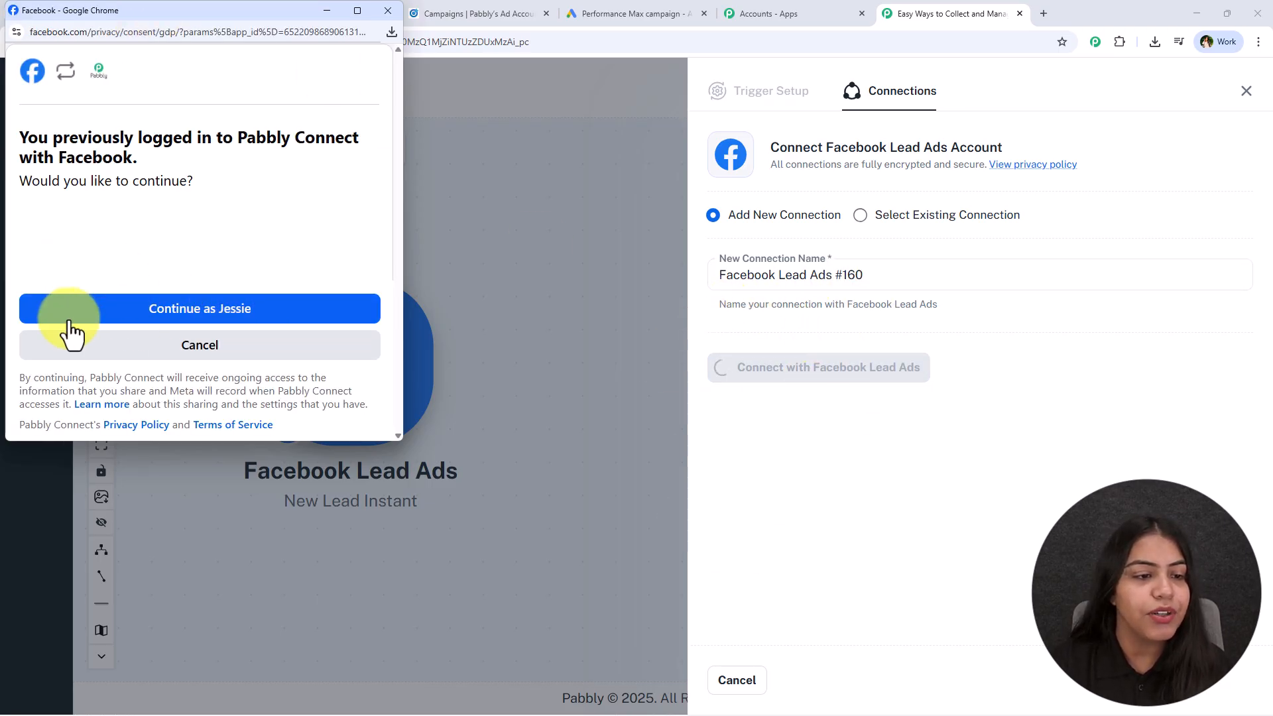
pyautogui.moveTo(288, 14); pyautogui.dragTo(303, 64)
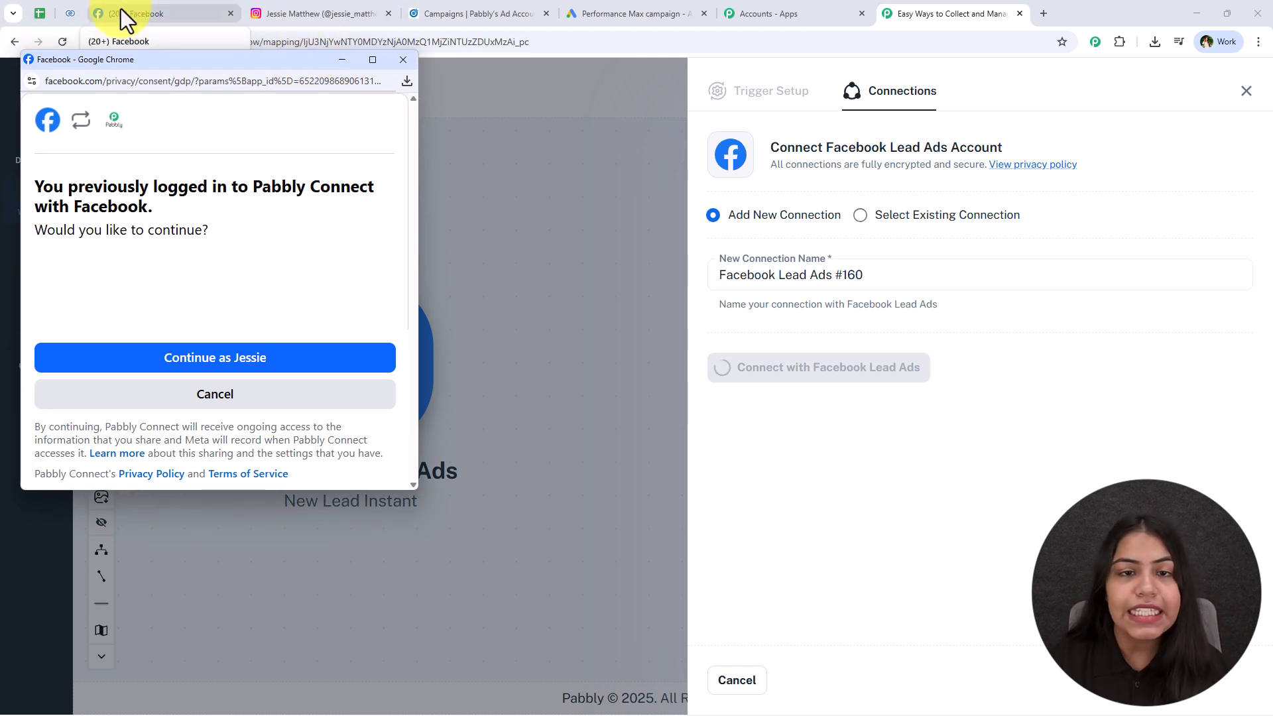
pyautogui.click(237, 370)
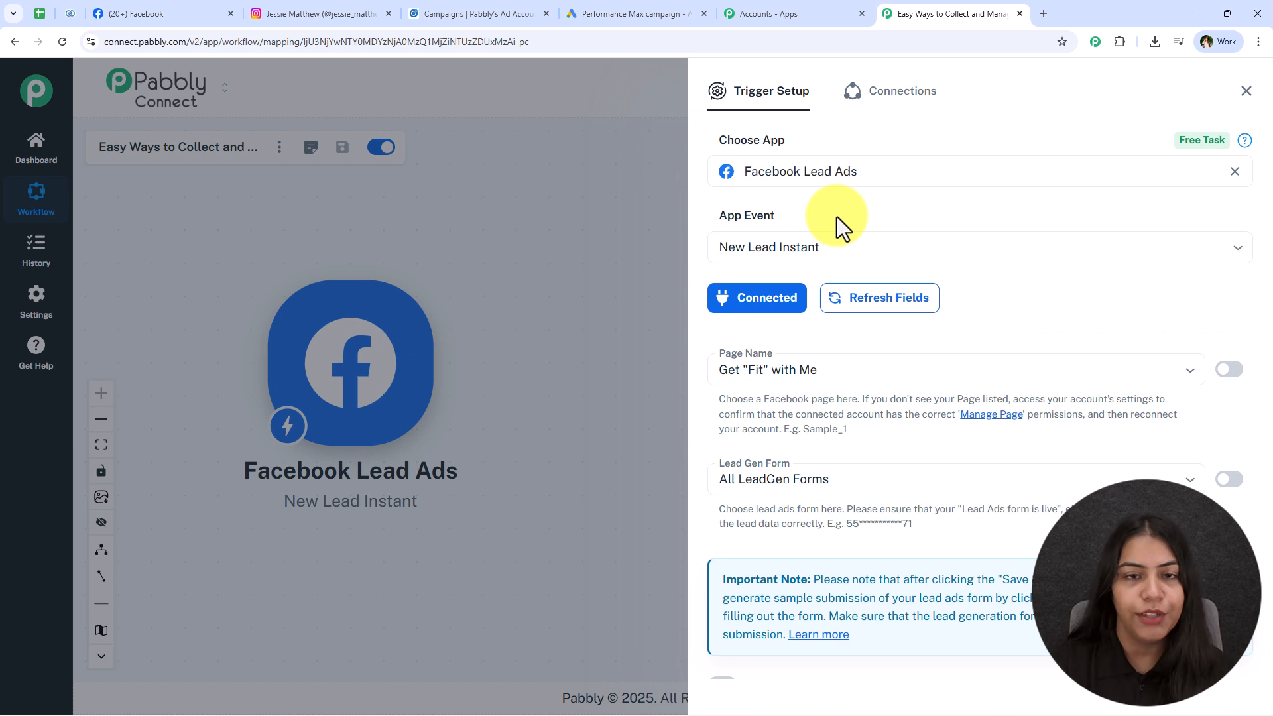
# Choose Digital Dynamics as the Facebook page, searching 'dig'.
pyautogui.click(804, 369)
pyautogui.click(133, 13)
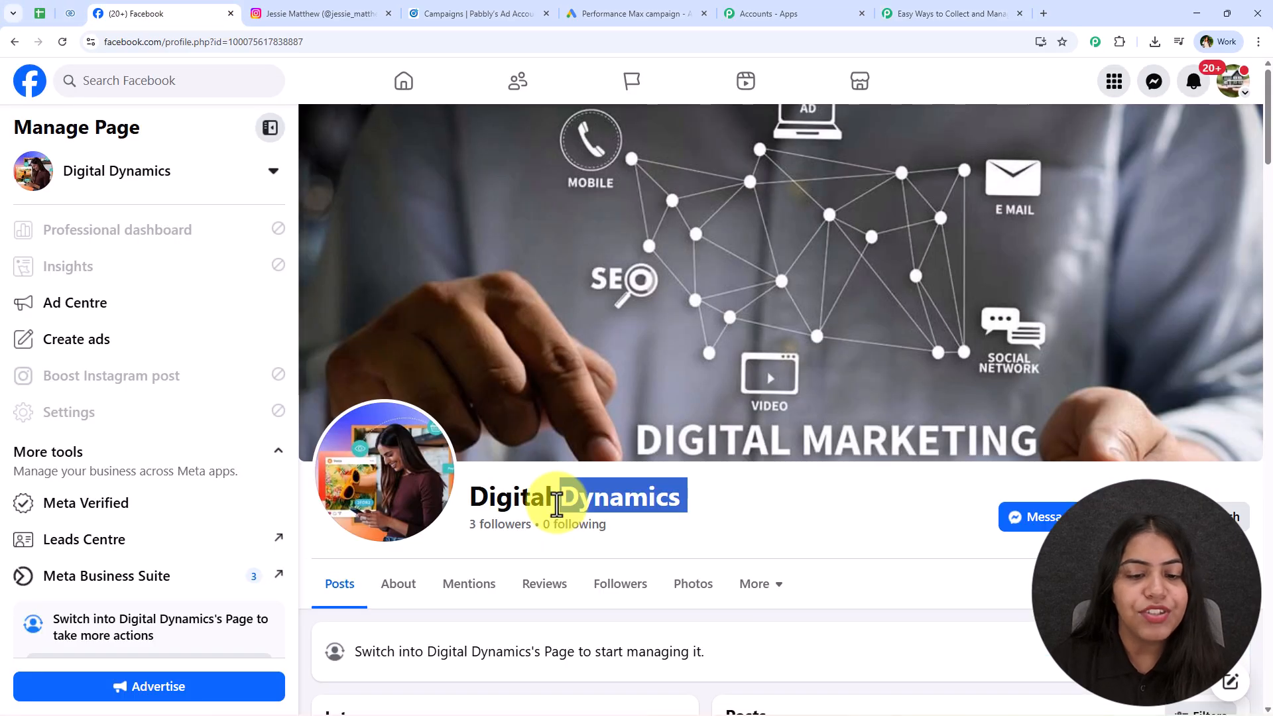
pyautogui.tripleClick(557, 506)
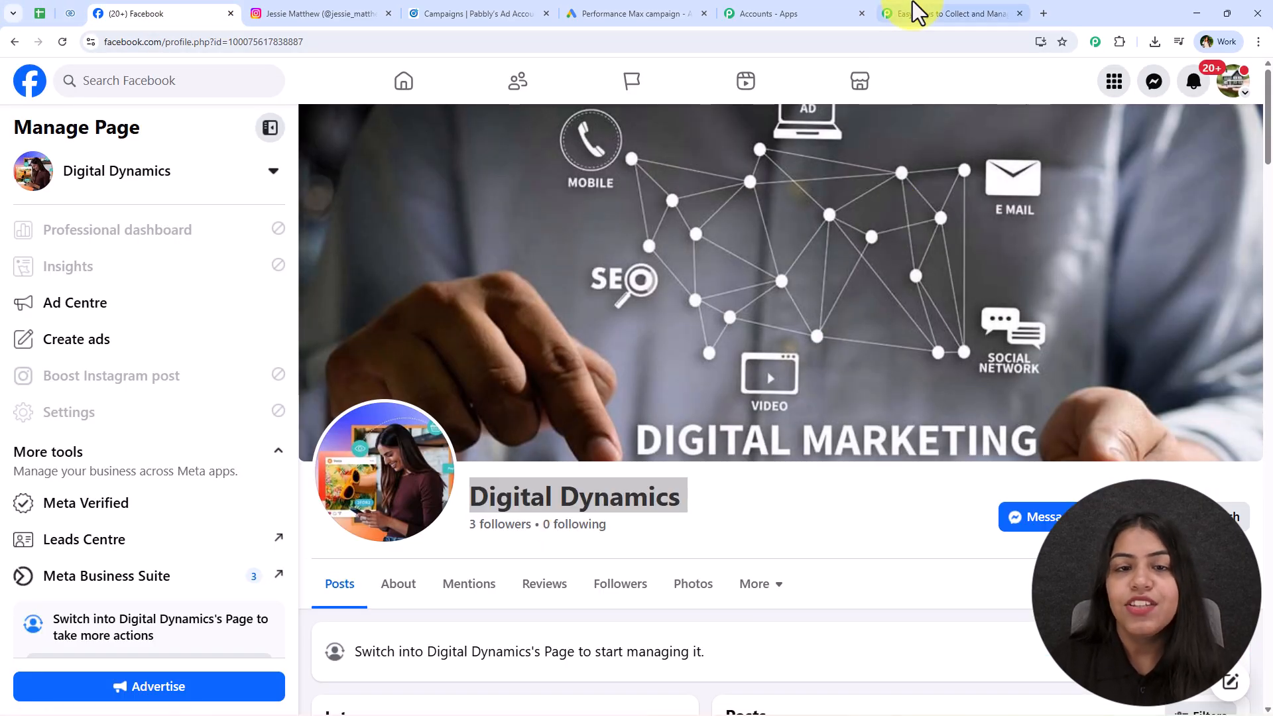
pyautogui.click(915, 12)
pyautogui.click(865, 378)
pyautogui.tripleClick(865, 378)
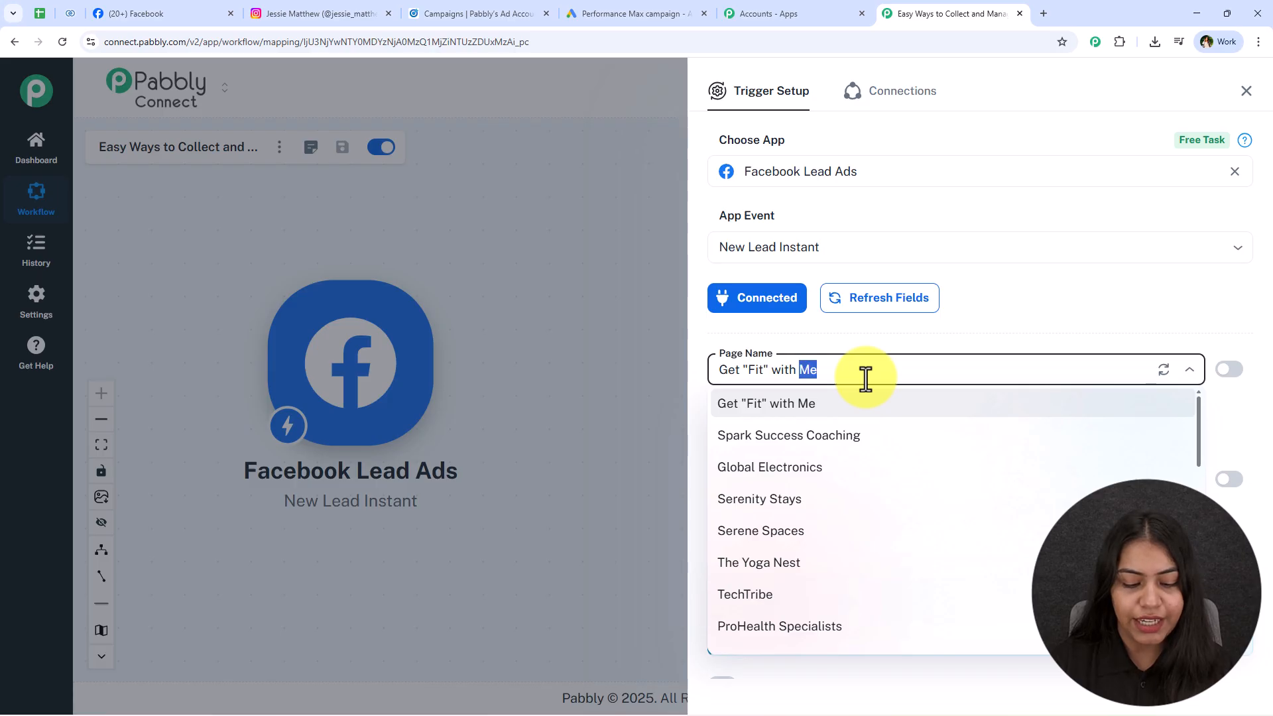
pyautogui.write('dig')
pyautogui.click(835, 405)
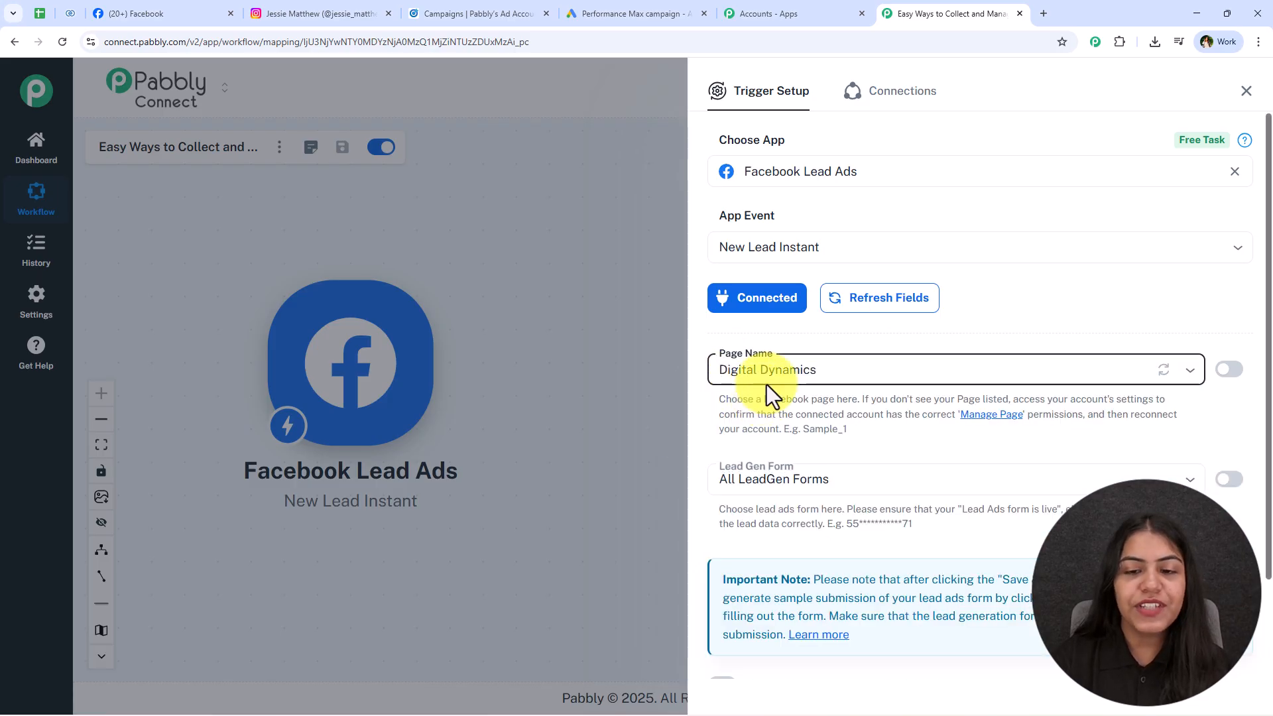
# Select Lead Form 2 as the lead form, then save and send a test request.
pyautogui.scroll(-1, 937, 438)
pyautogui.scroll(-2, 937, 438)
pyautogui.click(729, 361)
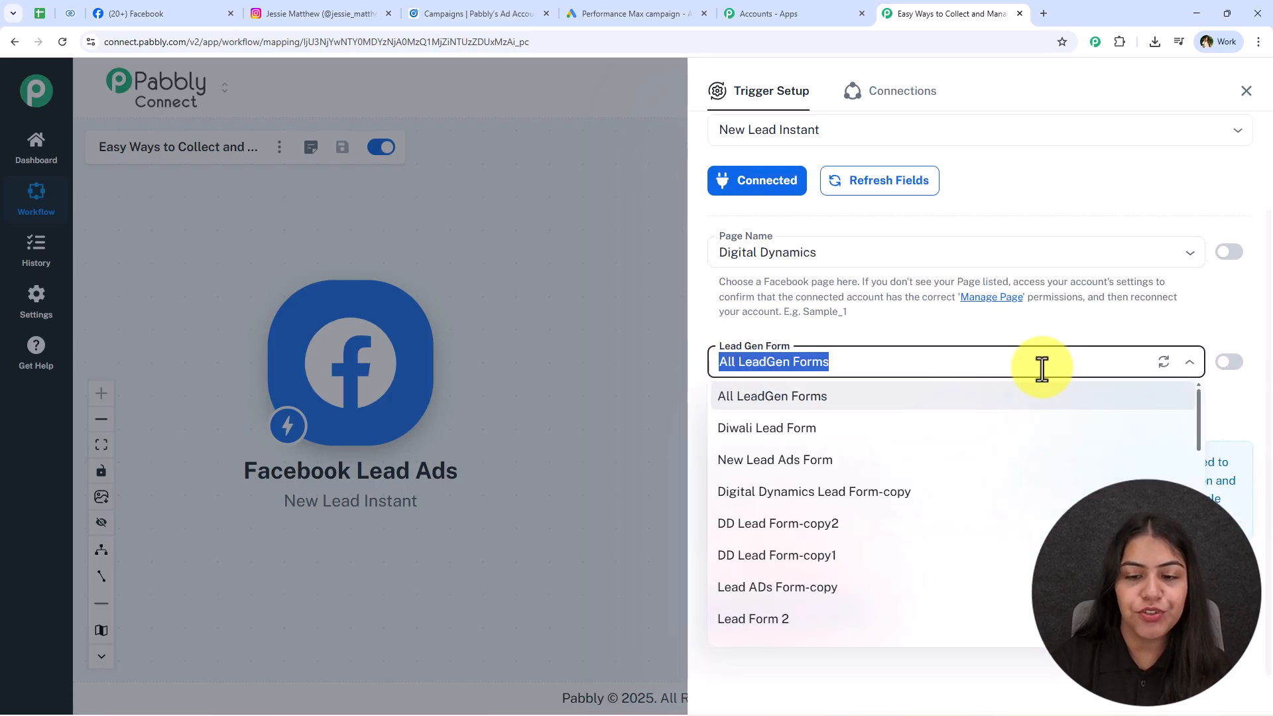
pyautogui.click(787, 620)
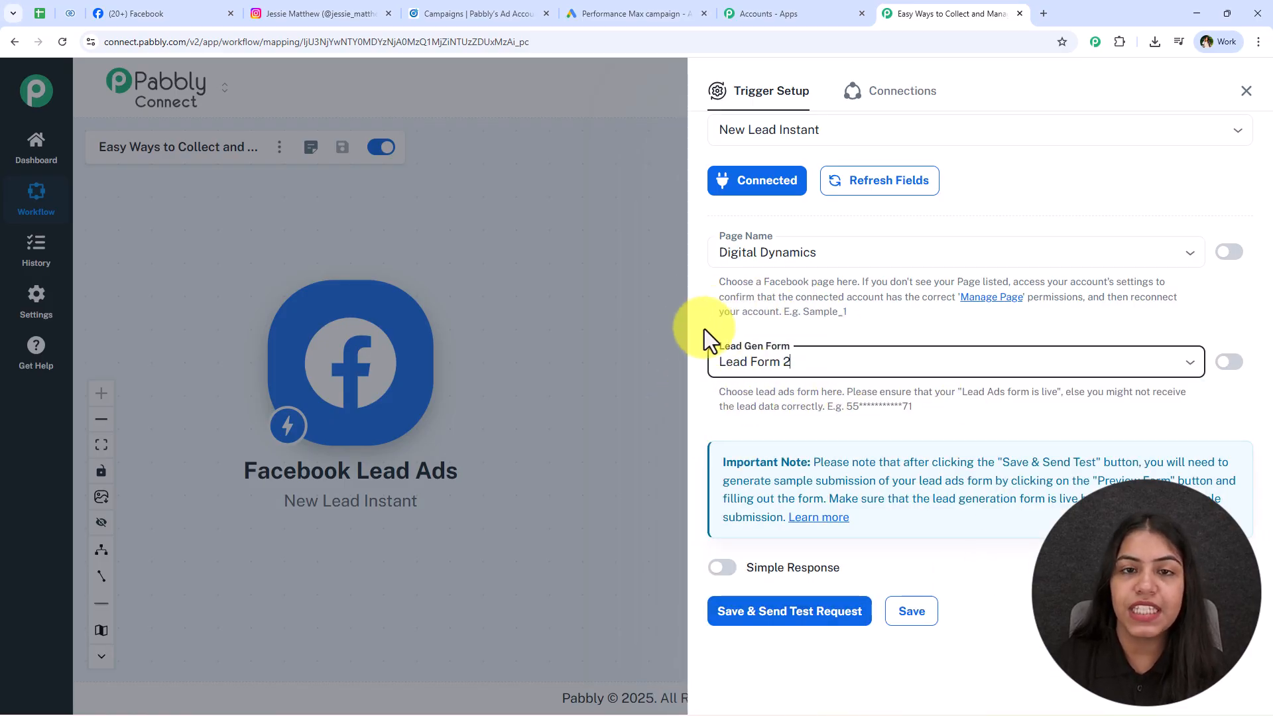
pyautogui.click(897, 355)
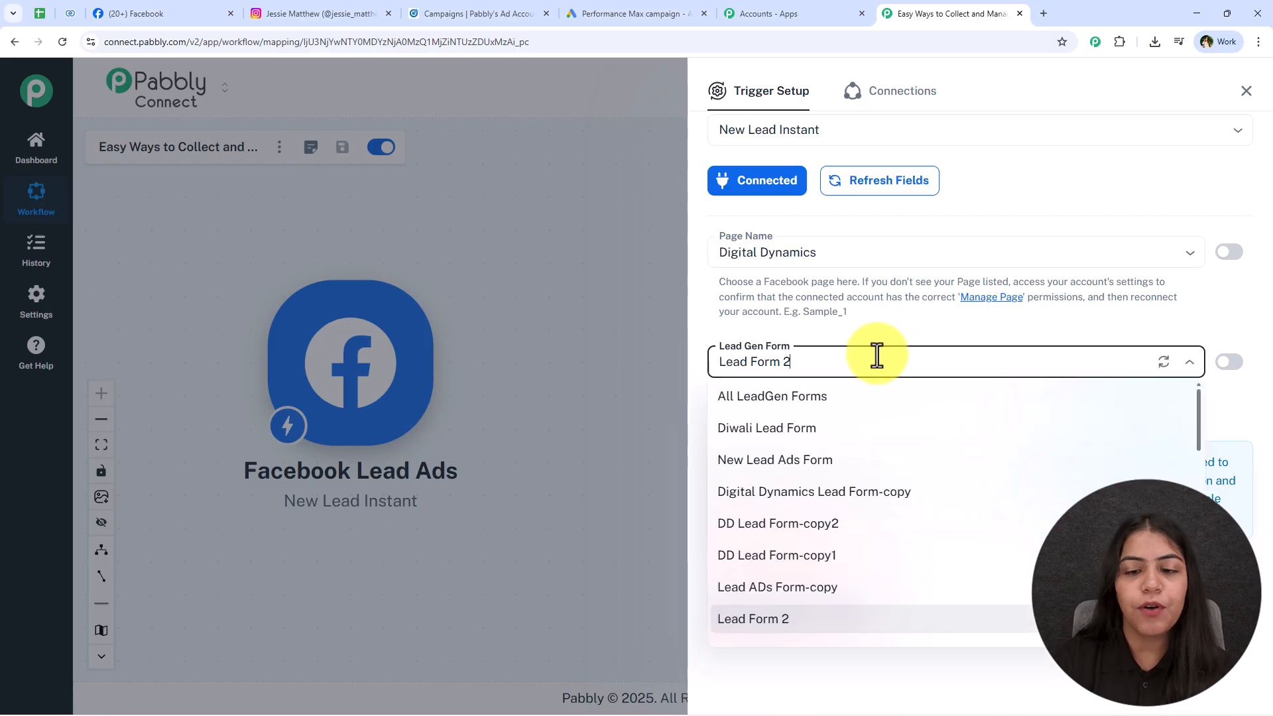
pyautogui.click(1002, 352)
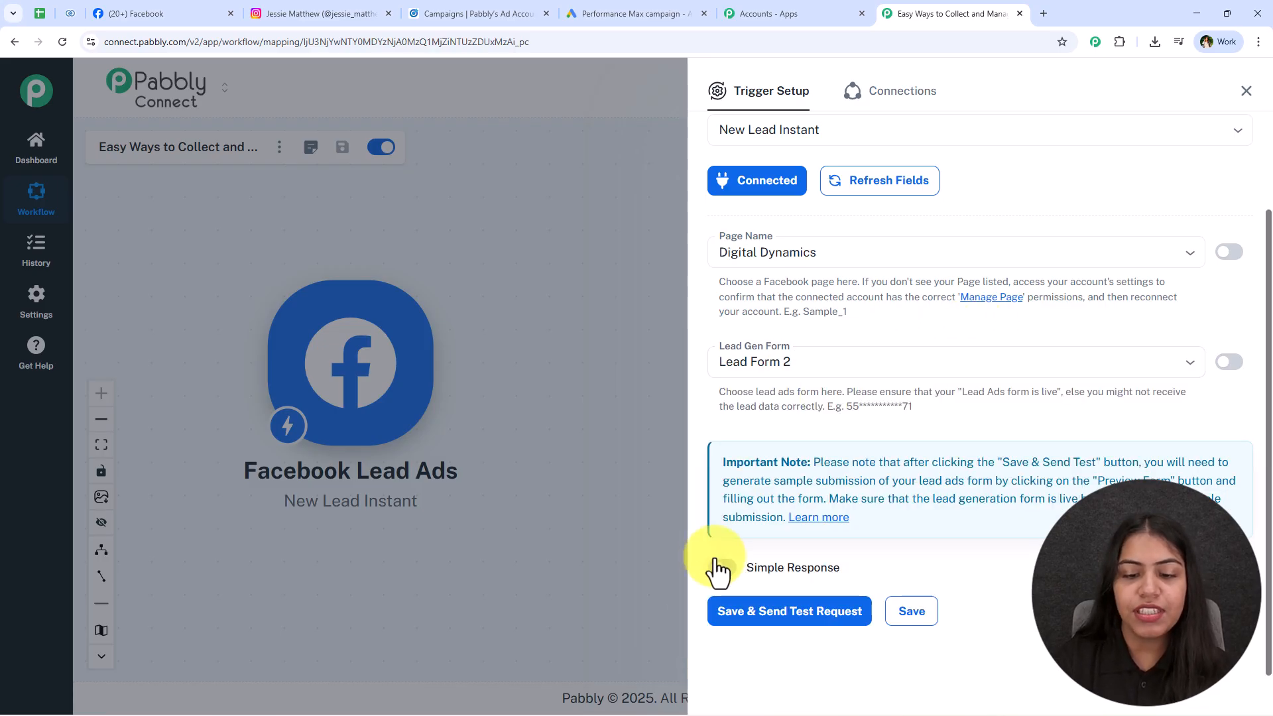
pyautogui.click(781, 615)
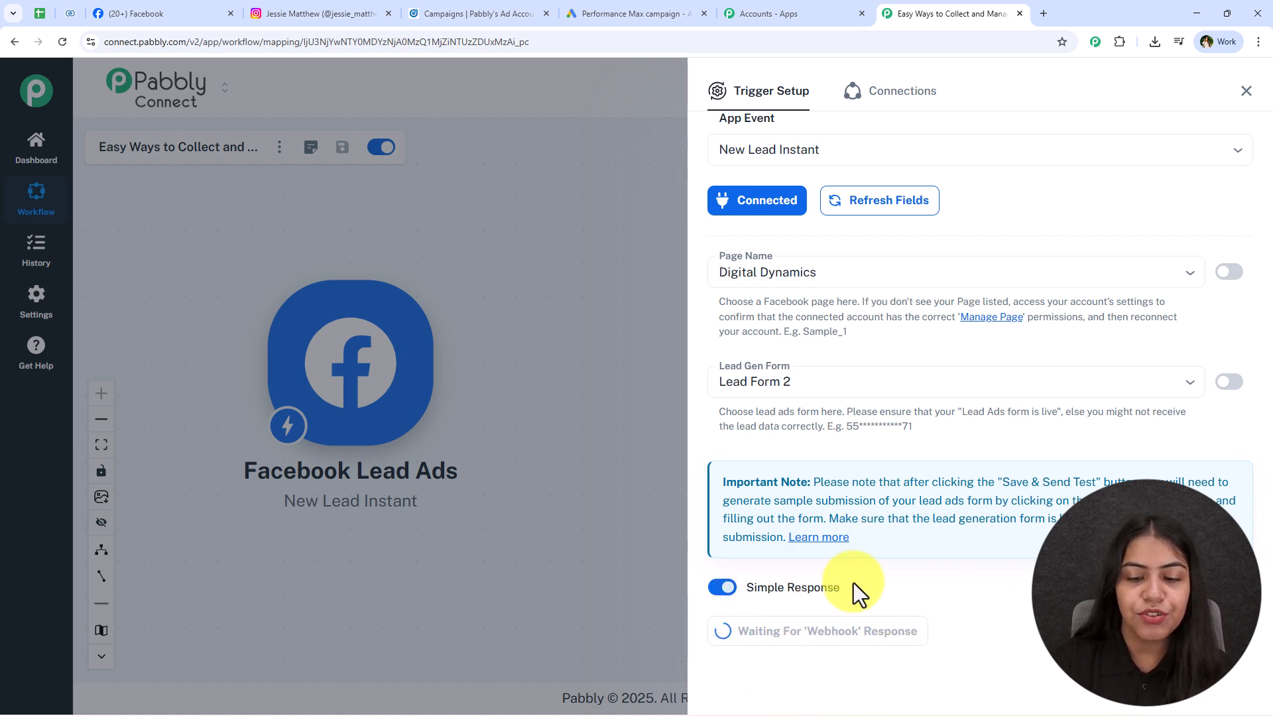
# Search 'meta for developers' in a new tab and open its Developer Tools page.
pyautogui.click(1045, 11)
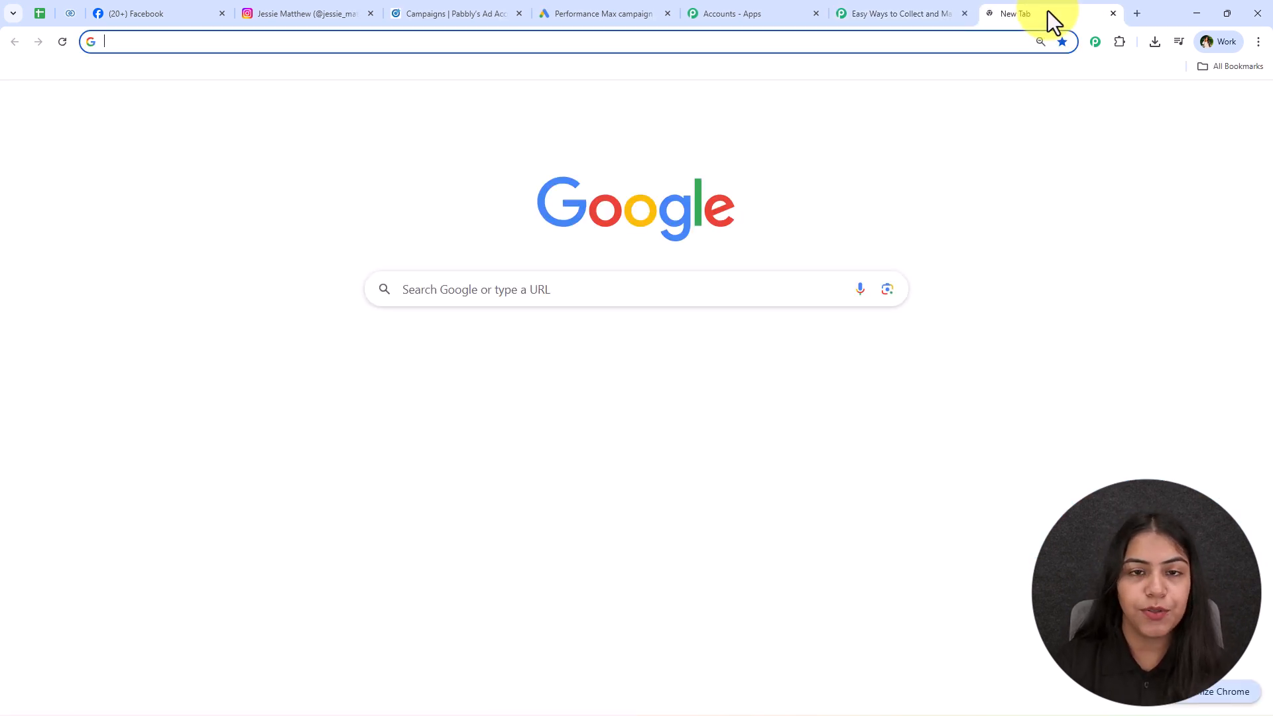
pyautogui.write('meta for developers')
pyautogui.press('Return')
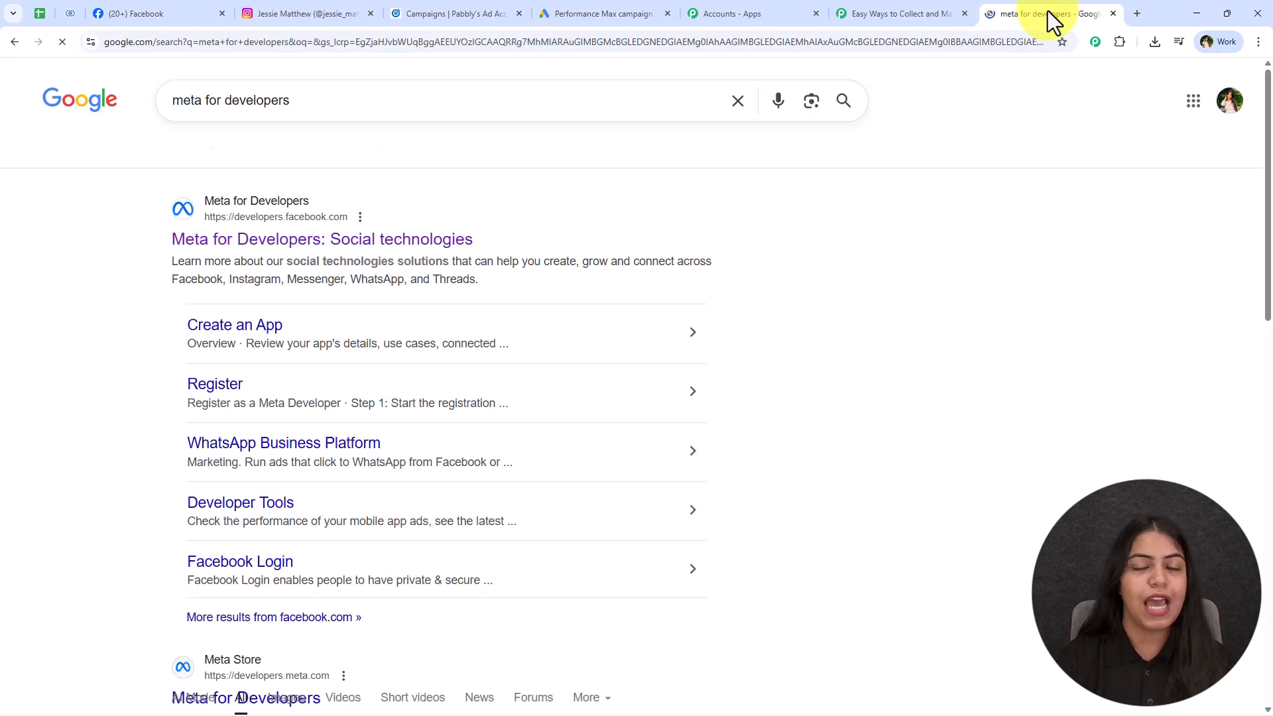
pyautogui.click(390, 238)
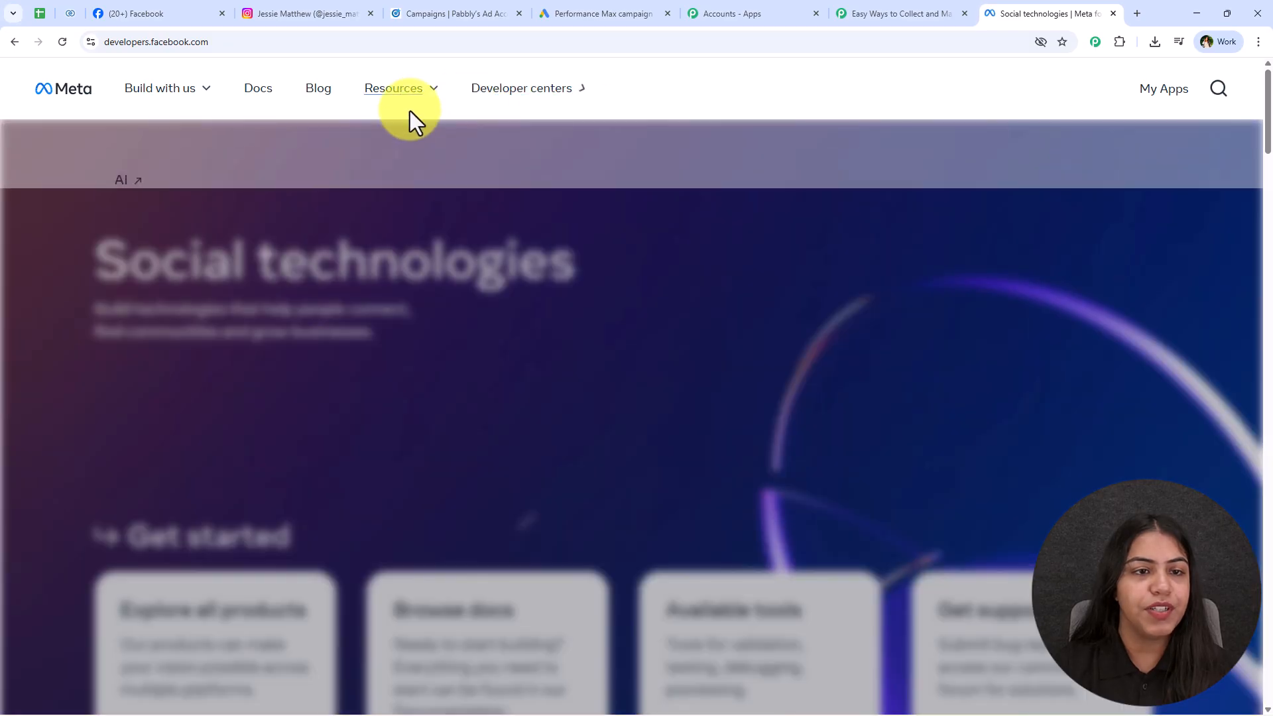
pyautogui.moveTo(392, 96)
pyautogui.click(202, 209)
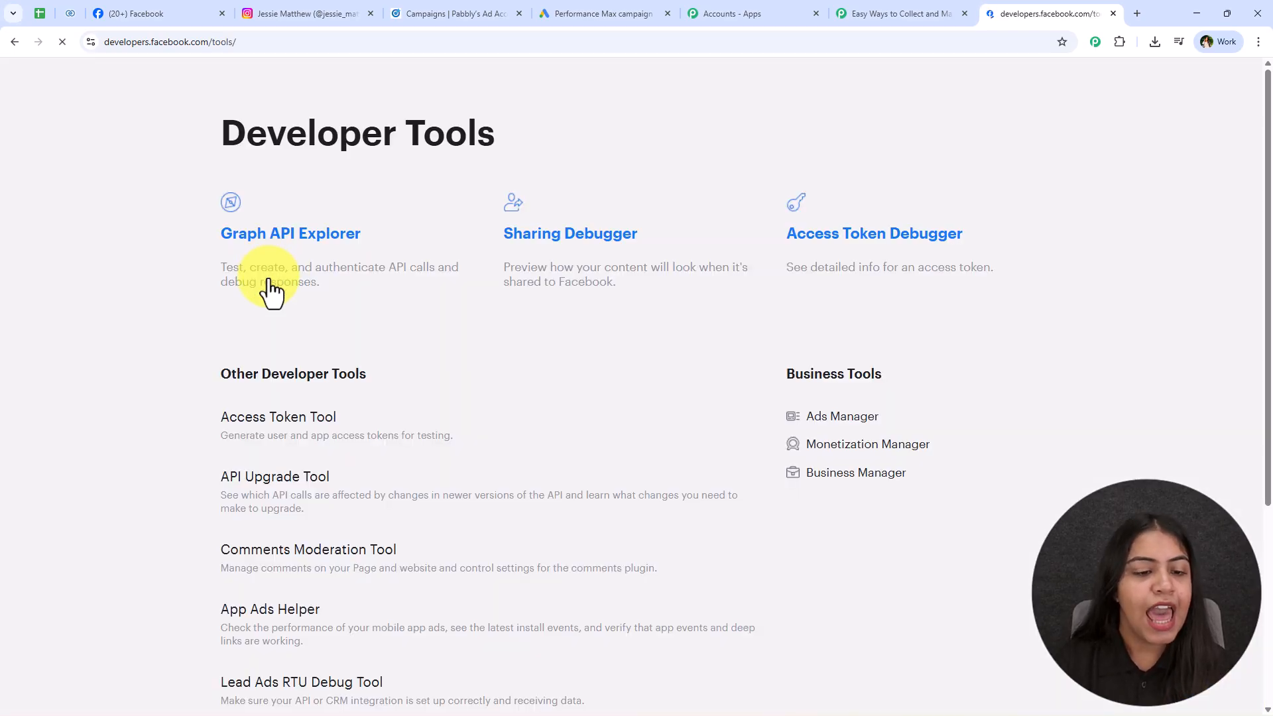
pyautogui.scroll(-4, 272, 288)
pyautogui.moveTo(203, 386); pyautogui.dragTo(477, 384)
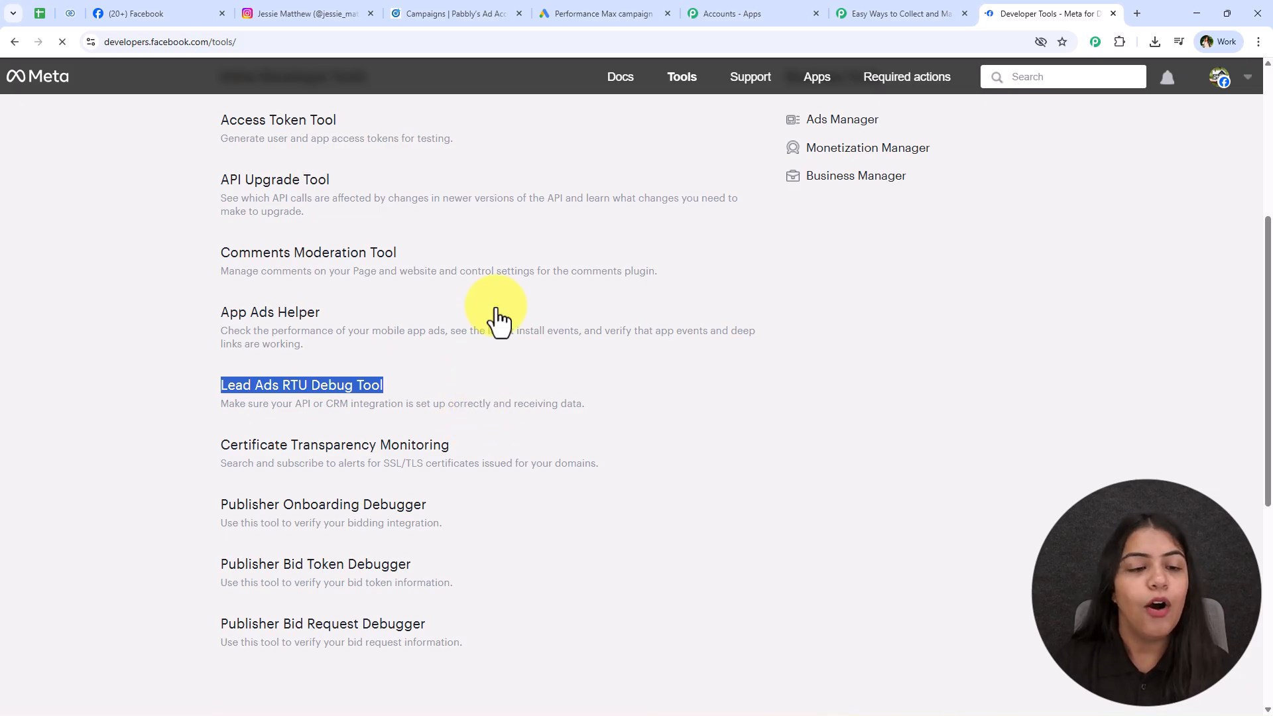
# Open the Lead Ads Testing Tool and choose Digital Dynamics page with Lead Form 2.
pyautogui.click(321, 43)
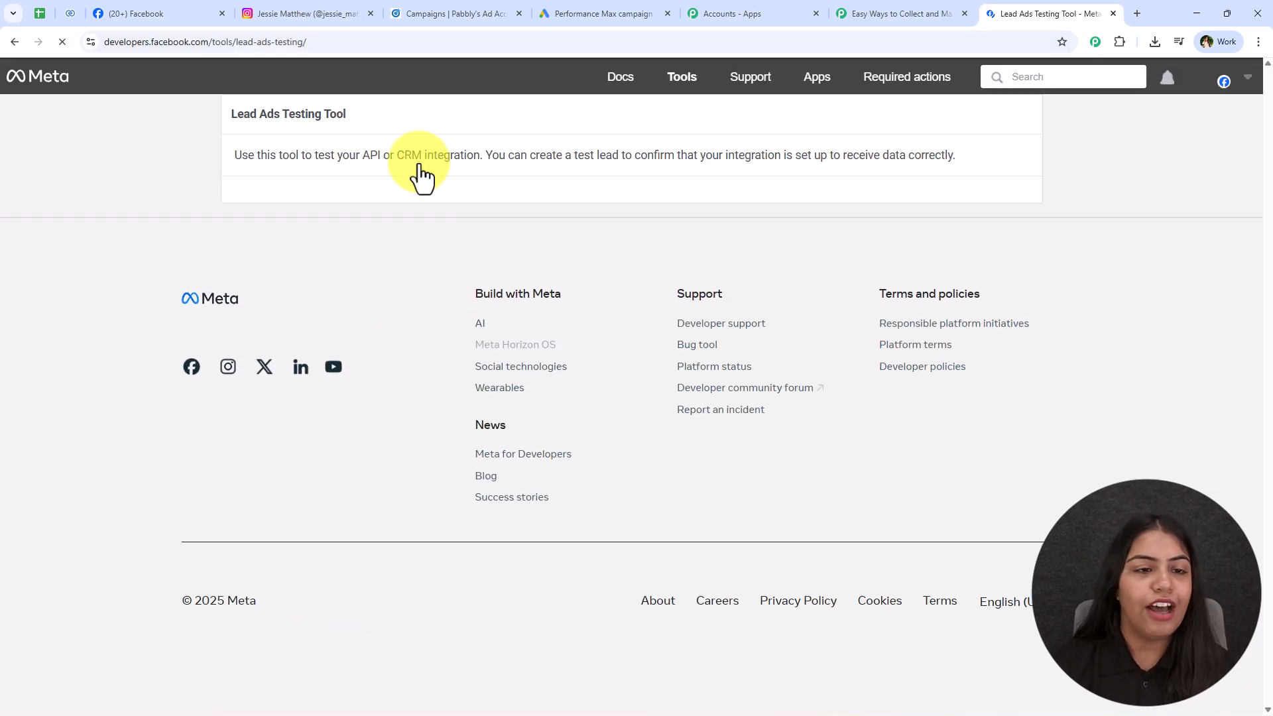
pyautogui.click(391, 216)
pyautogui.scroll(-6, 218, 580)
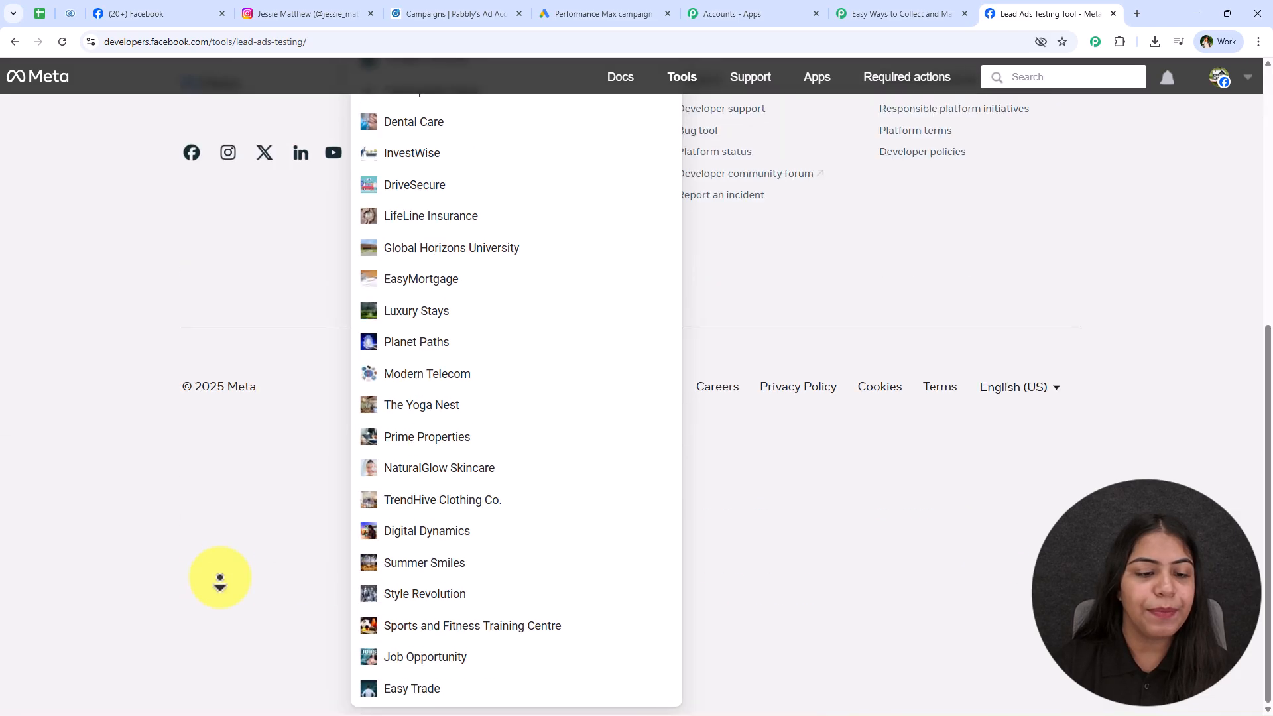
pyautogui.click(531, 540)
pyautogui.scroll(2, 432, 280)
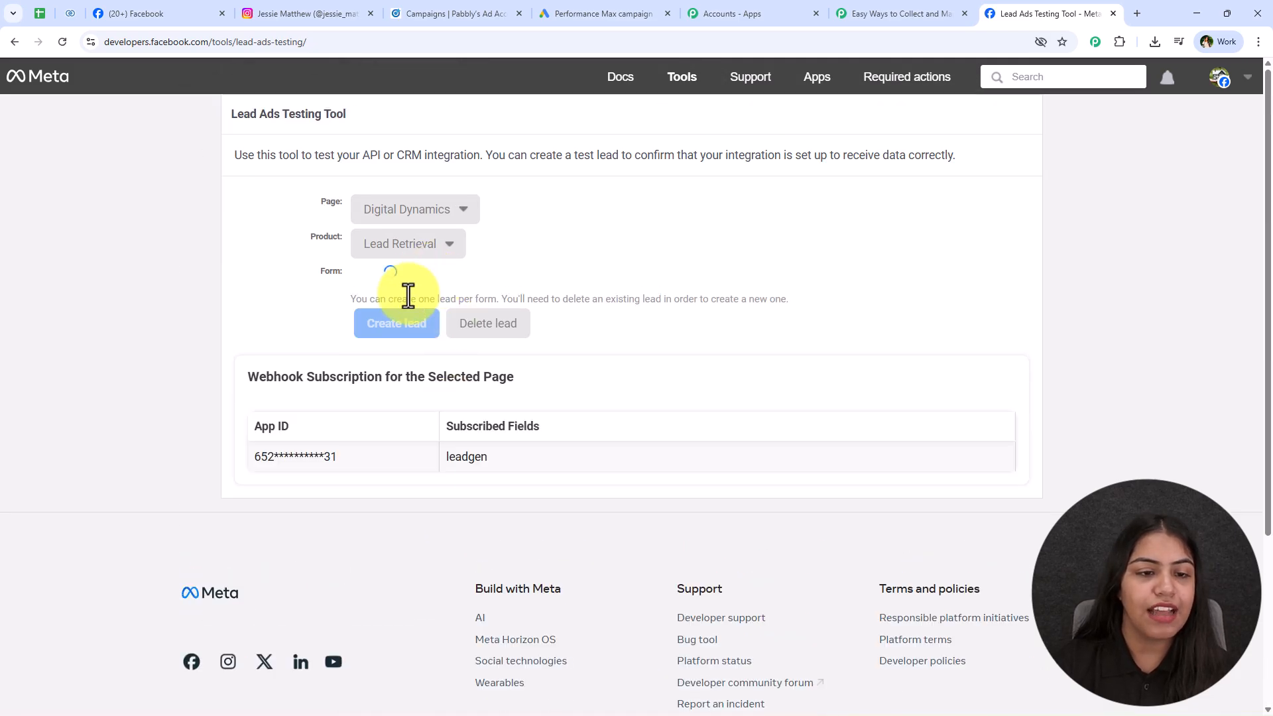
pyautogui.click(401, 281)
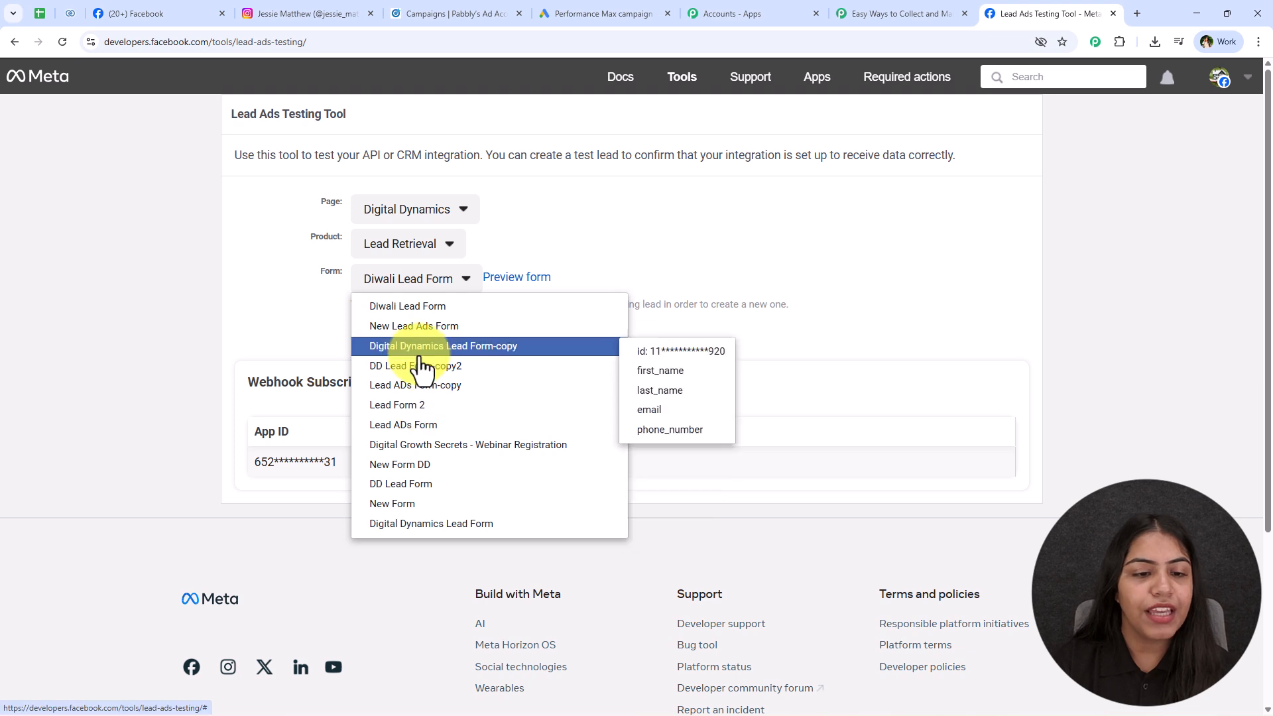
pyautogui.click(423, 406)
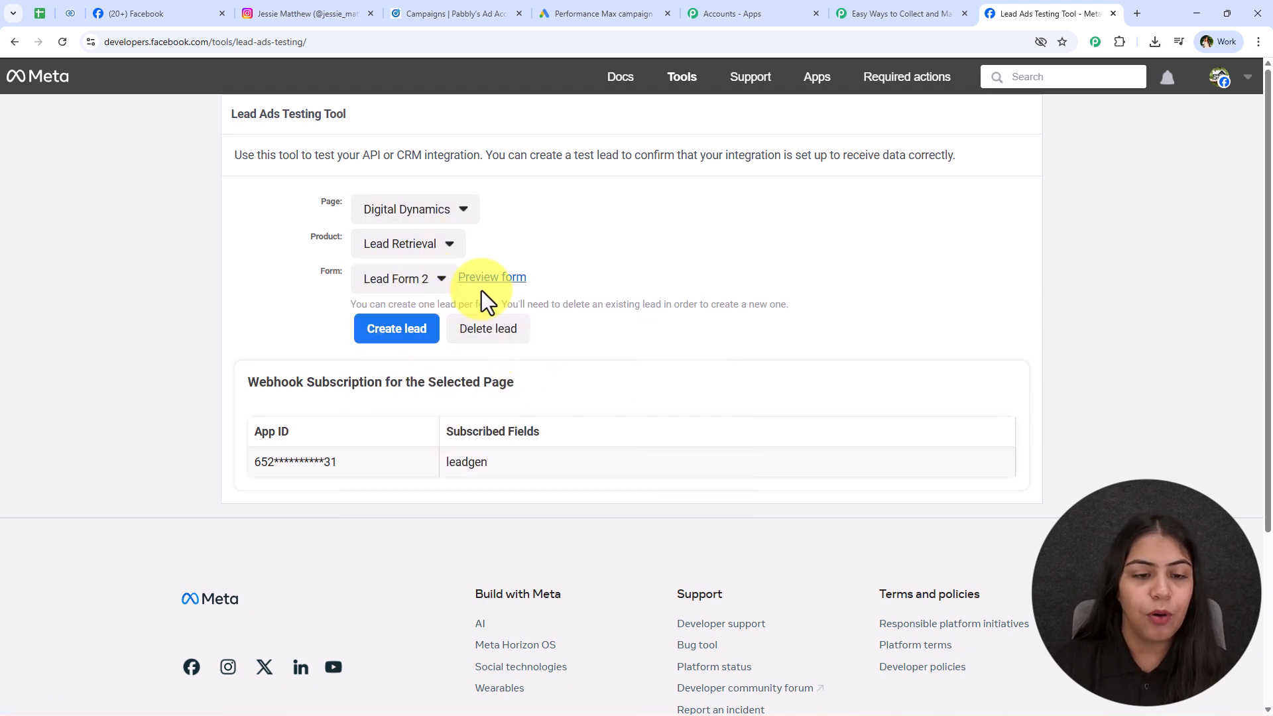
# Confirm Lead Retrieval stays selected as the product.
pyautogui.click(397, 246)
pyautogui.click(498, 284)
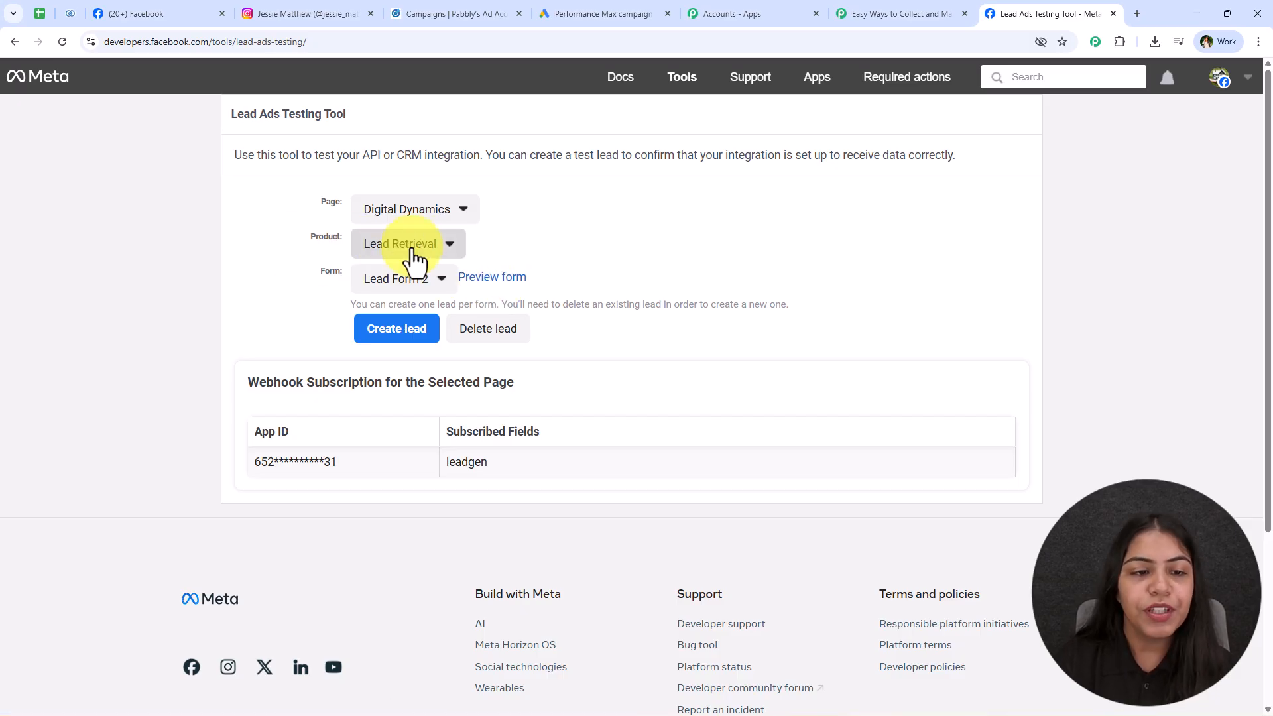
pyautogui.click(401, 247)
pyautogui.click(493, 285)
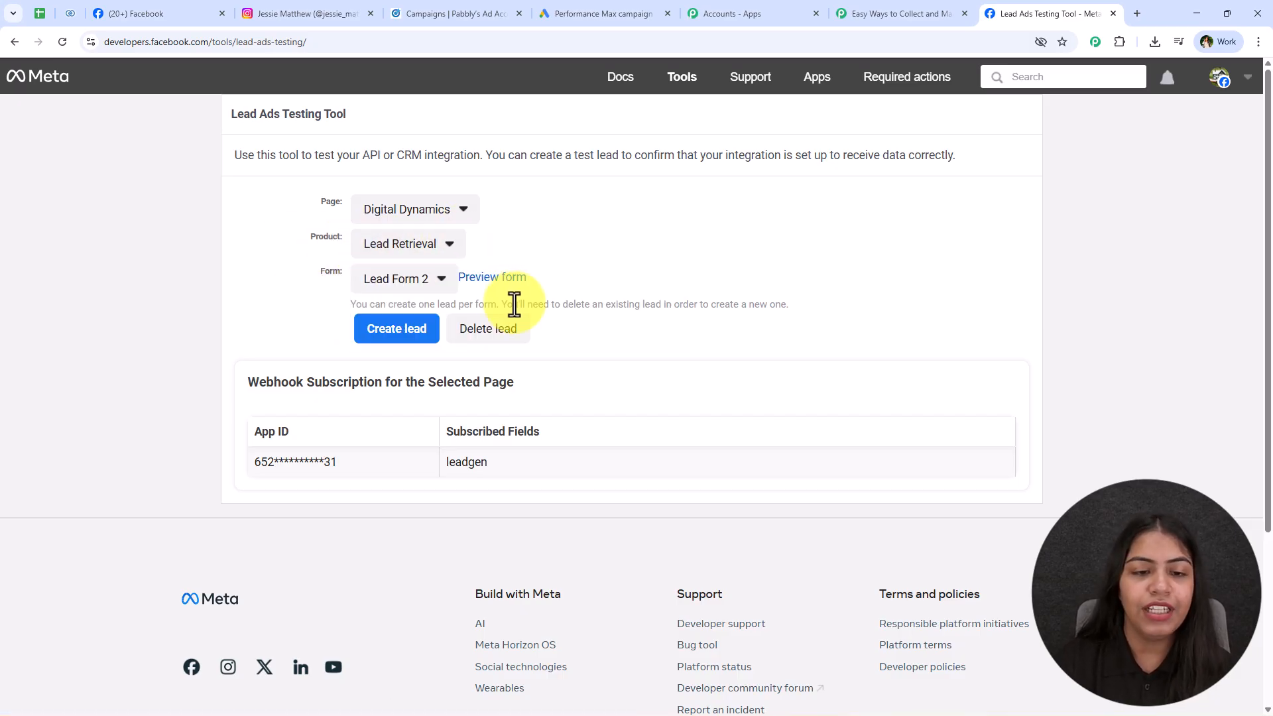
# Preview the form and choose Search Engine Optimization and Evening (5 PM - 9 PM).
pyautogui.click(511, 291)
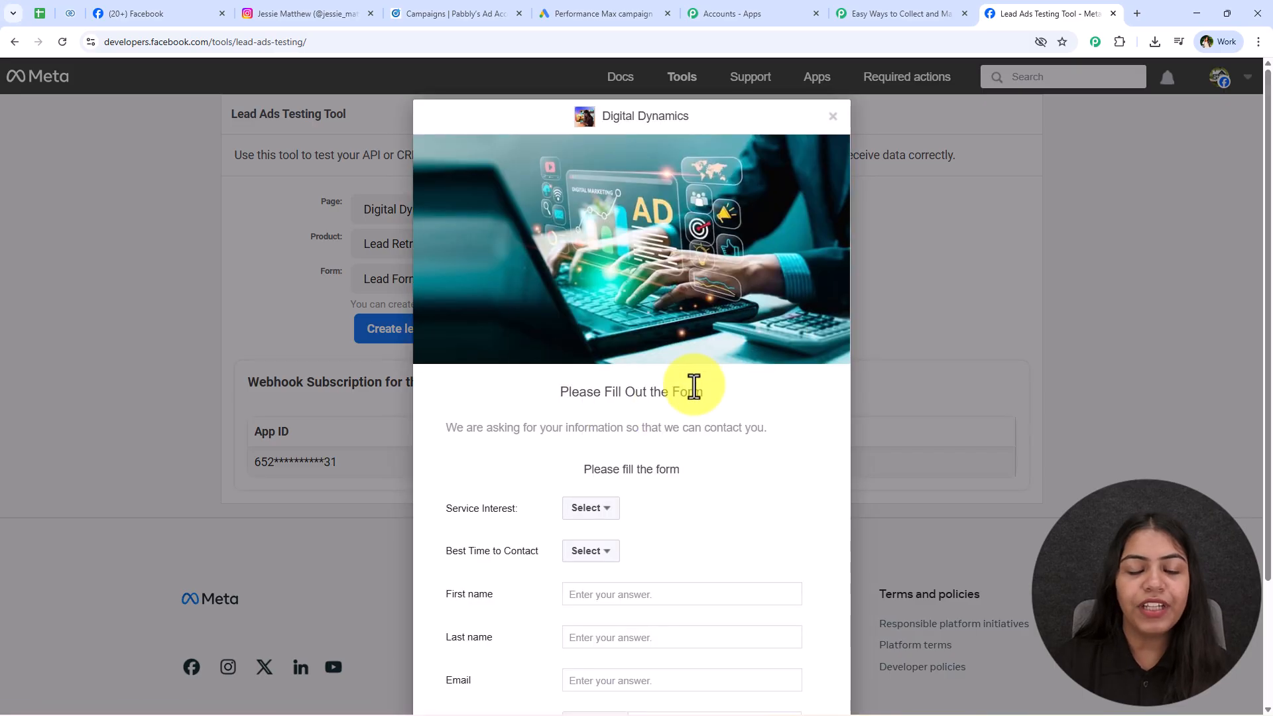
pyautogui.scroll(-2, 662, 405)
pyautogui.click(600, 358)
pyautogui.click(600, 396)
pyautogui.click(596, 395)
pyautogui.click(597, 458)
pyautogui.click(888, 13)
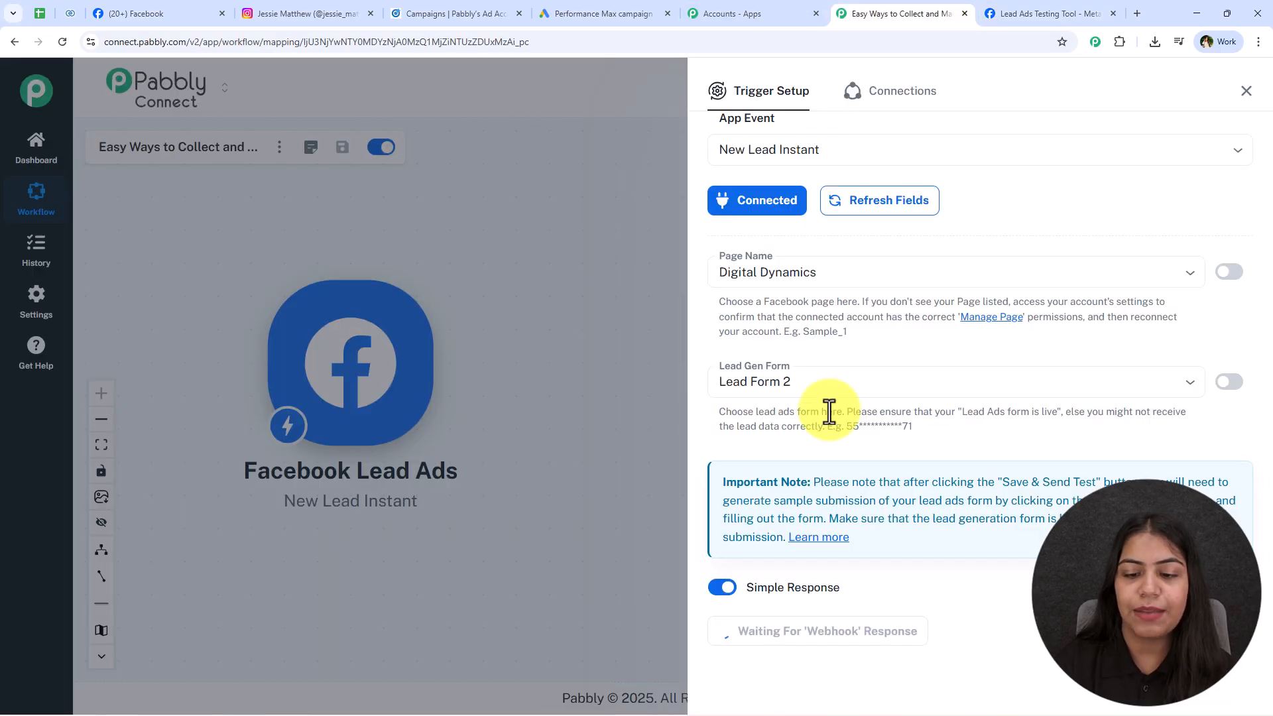
pyautogui.click(1031, 13)
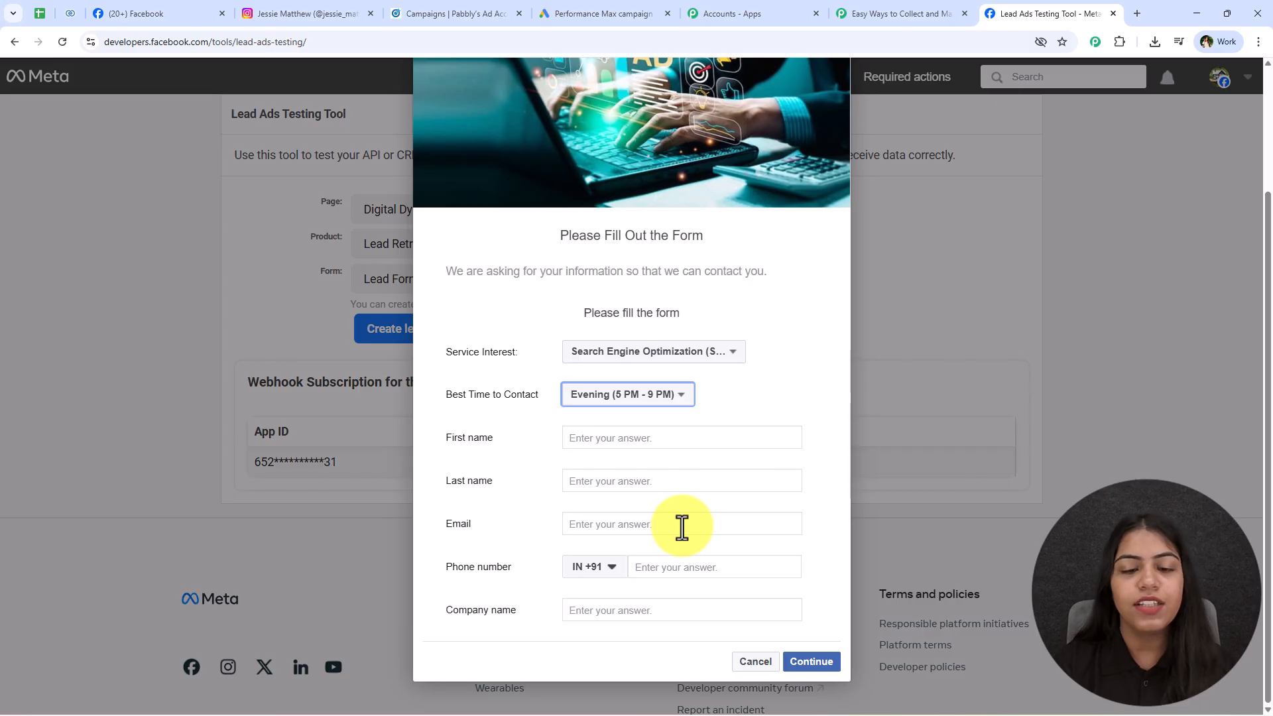
# Fill in first name, e-mail, phone and company 'Pab Con', then submit the test lead.
pyautogui.click(620, 440)
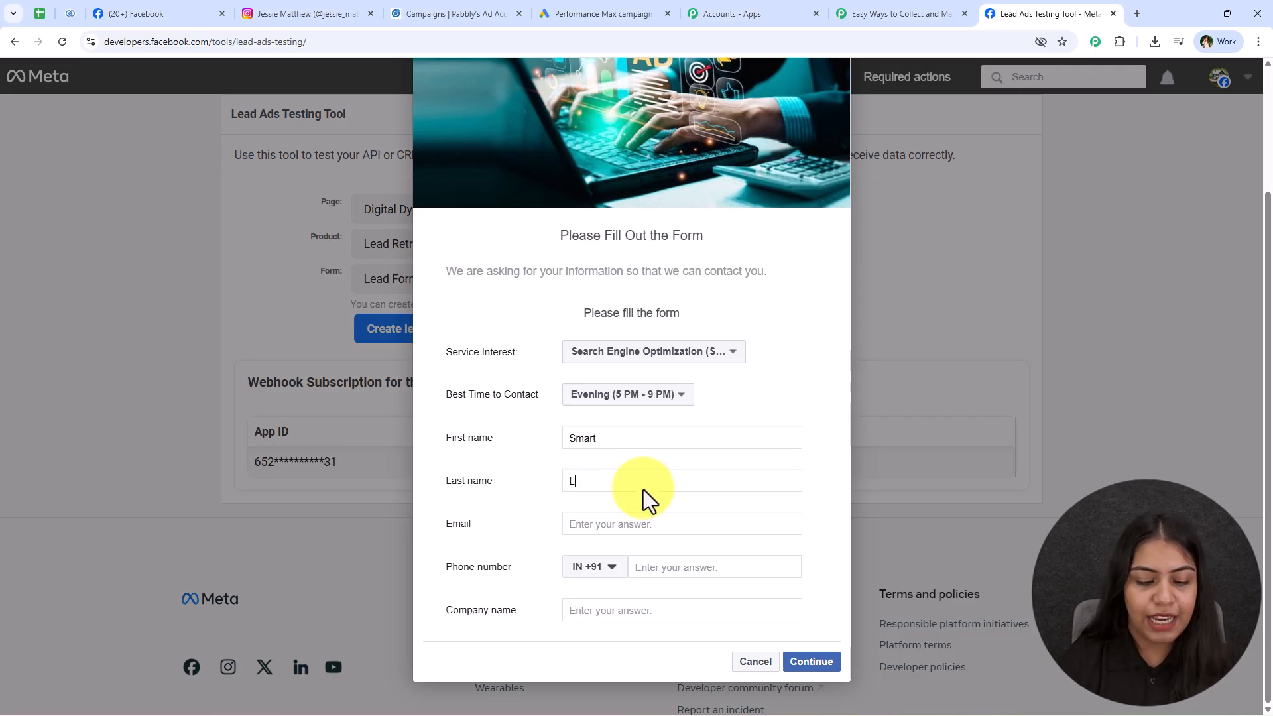
pyautogui.click(643, 489)
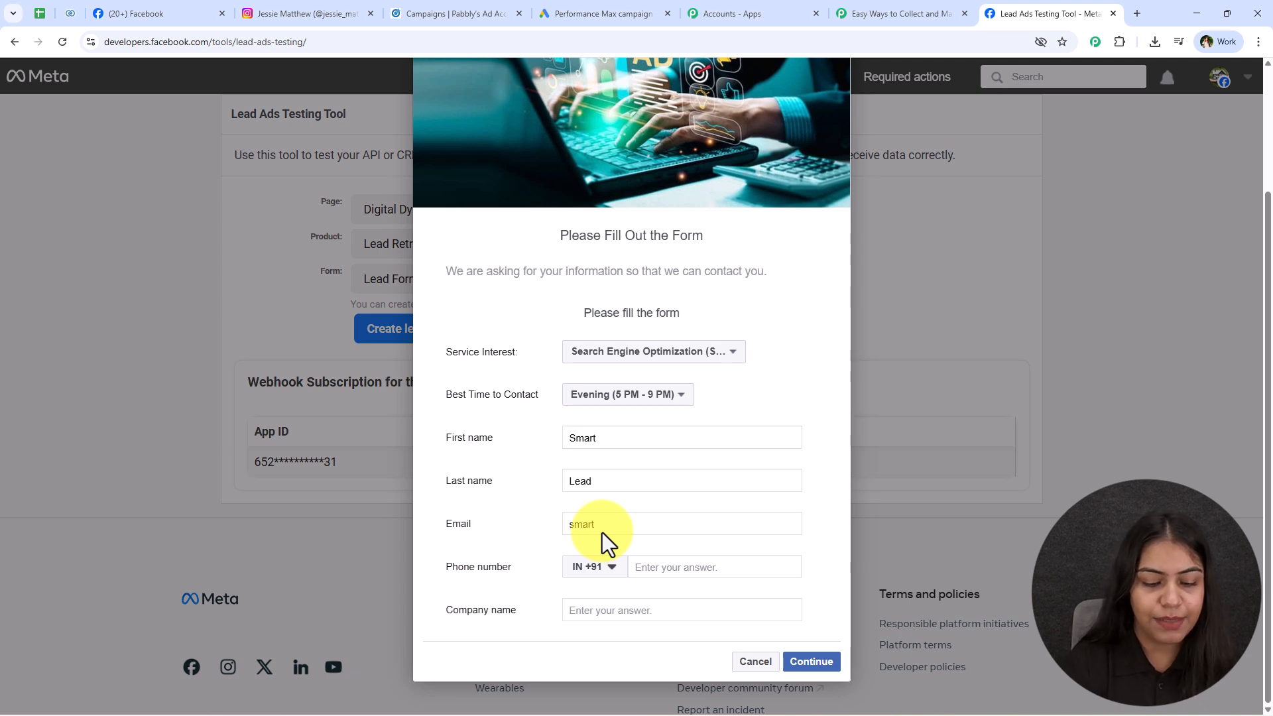
pyautogui.click(676, 571)
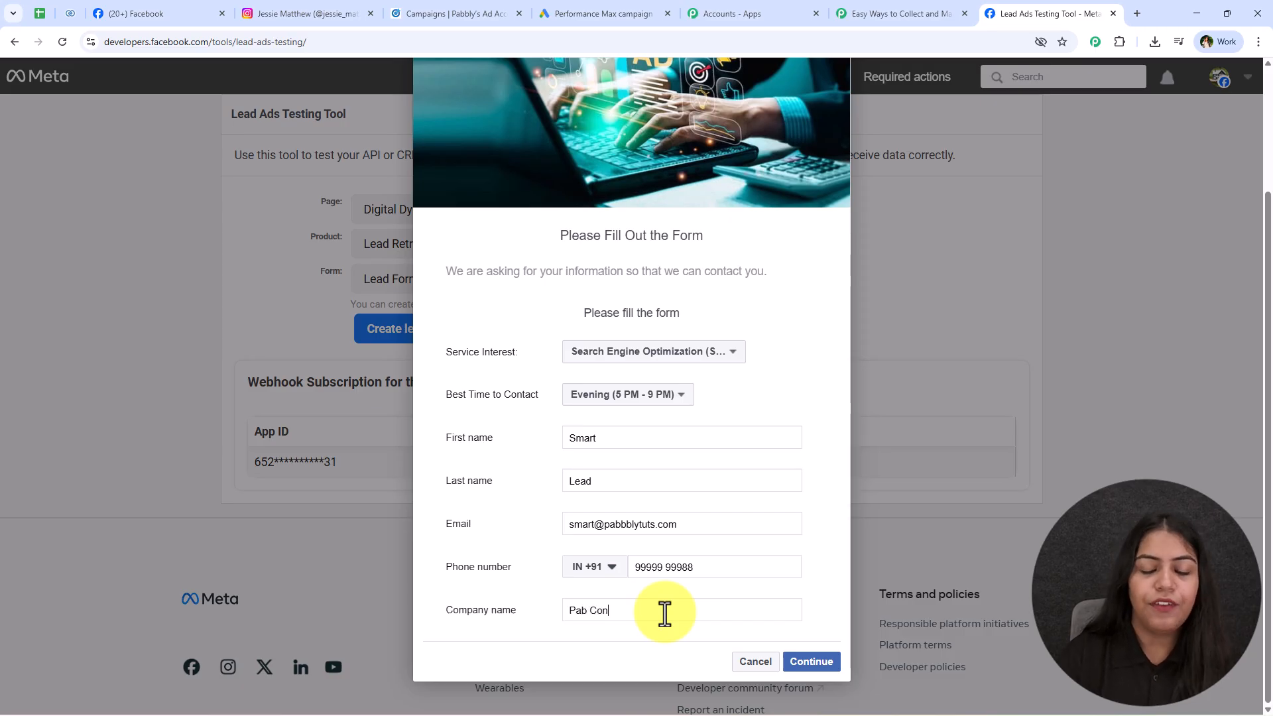
pyautogui.click(664, 614)
pyautogui.write('Pab Con')
pyautogui.click(810, 661)
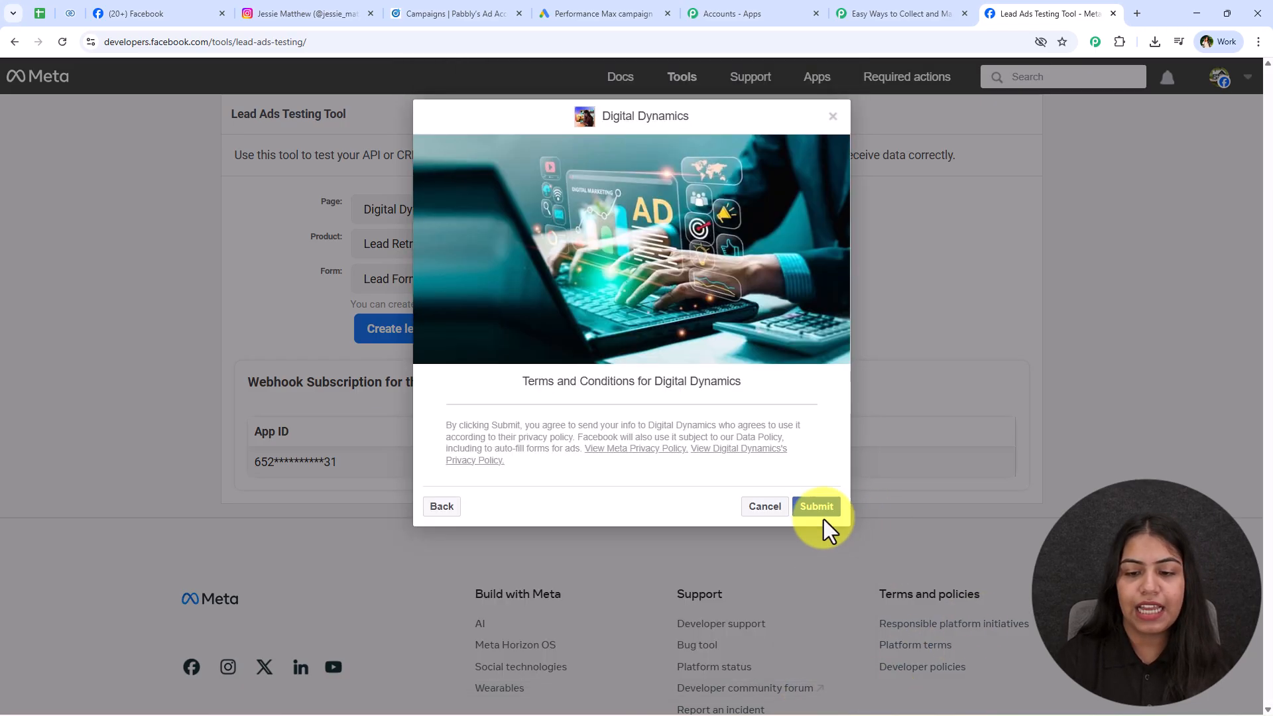
pyautogui.click(821, 514)
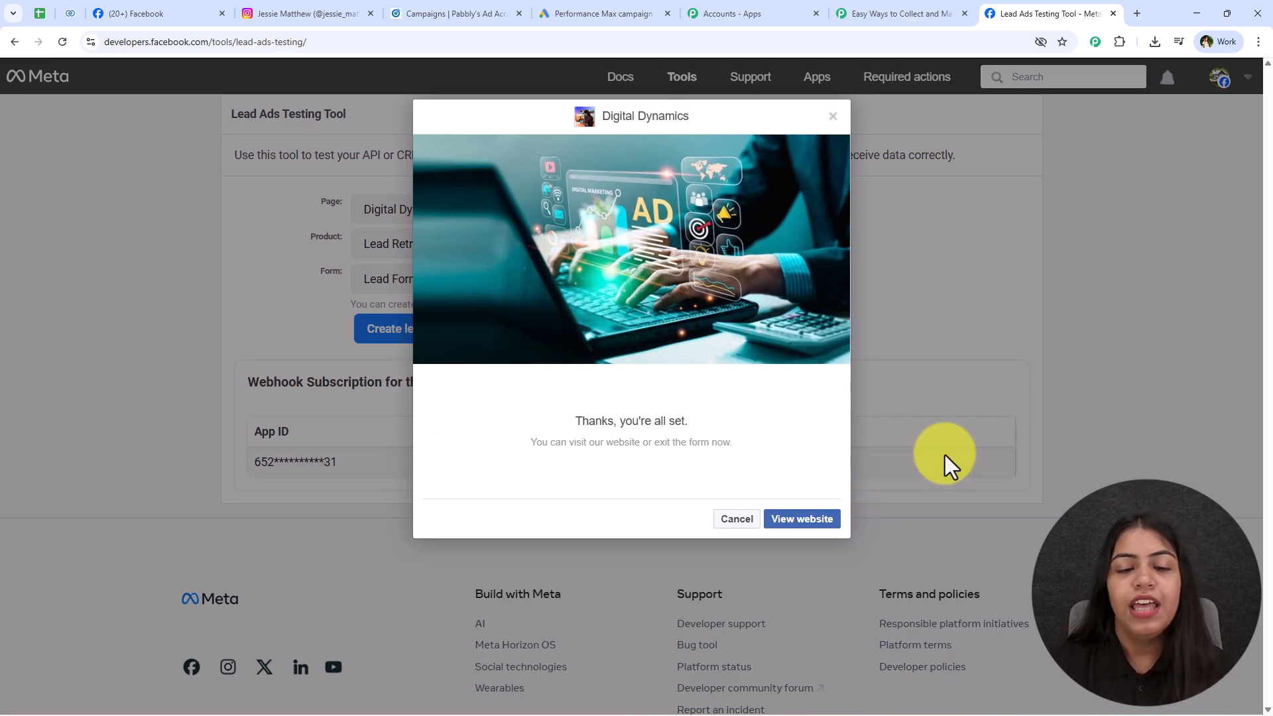
pyautogui.click(884, 16)
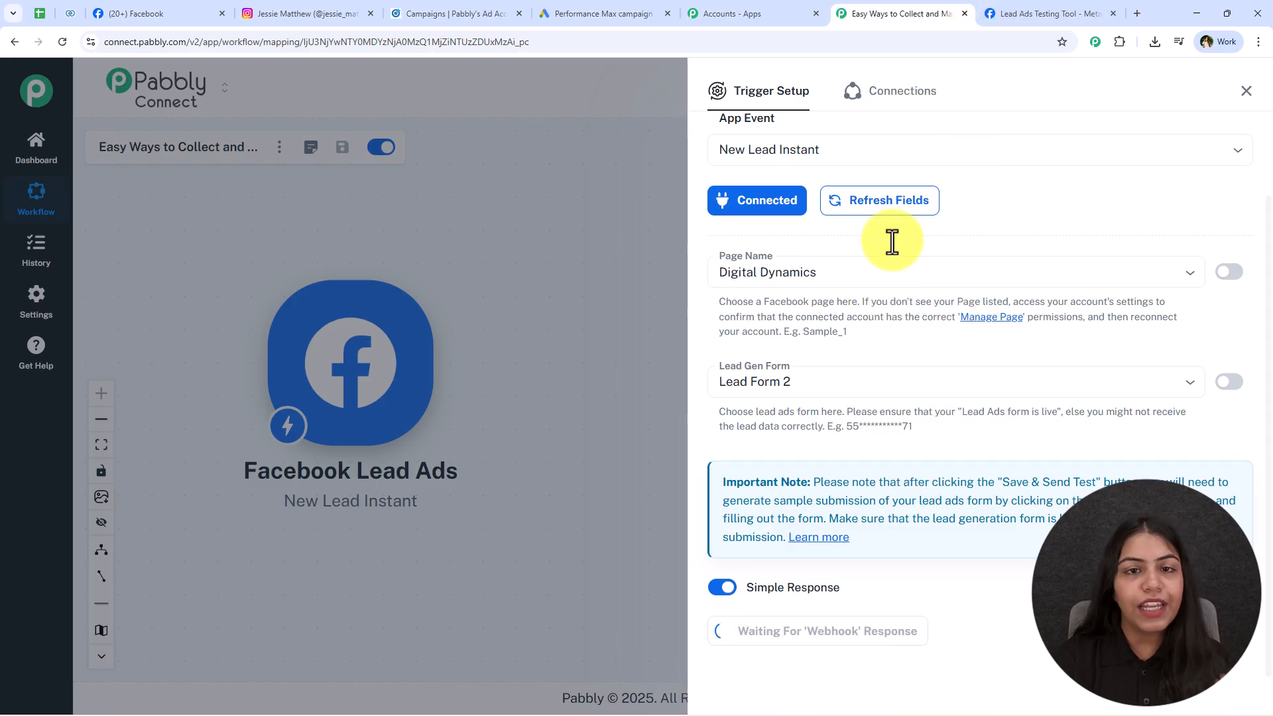
# Review the captured service, contact time, name, e-mail, company and phone values.
pyautogui.click(1044, 14)
pyautogui.click(841, 13)
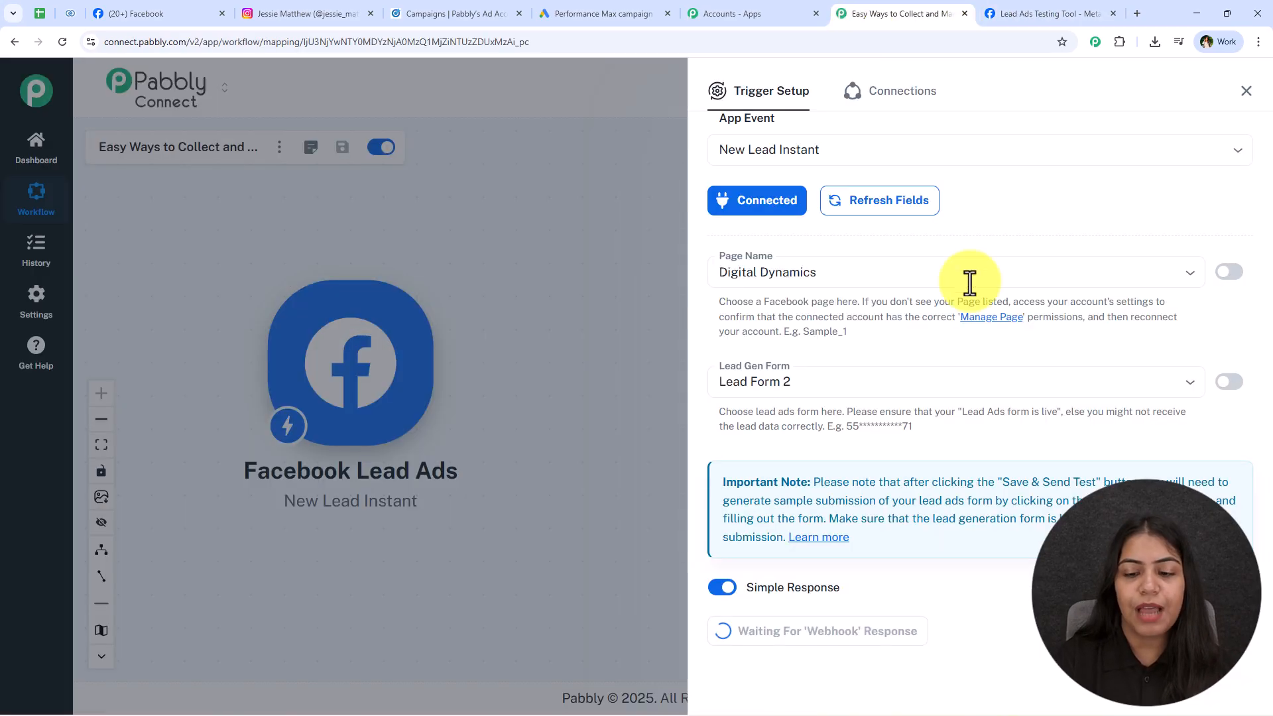
pyautogui.scroll(-8, 969, 483)
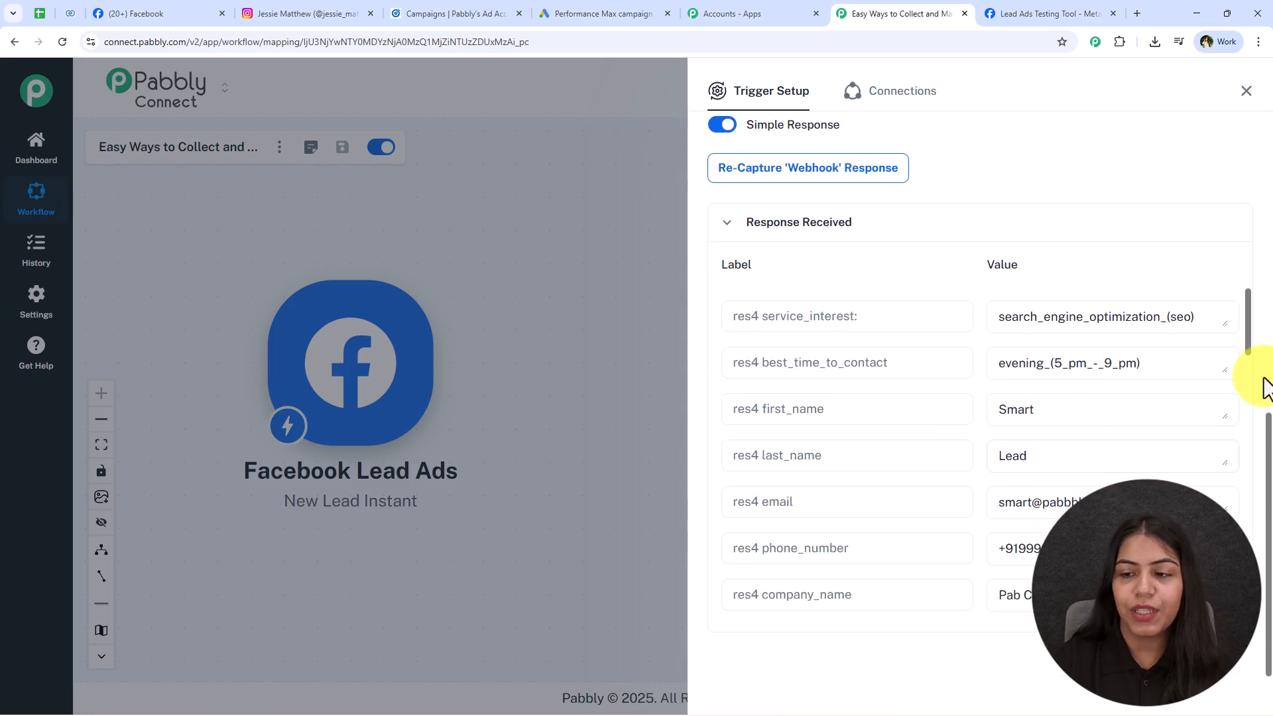
pyautogui.click(1217, 331)
pyautogui.click(1103, 370)
pyautogui.click(1034, 409)
pyautogui.click(1094, 451)
pyautogui.click(1187, 502)
pyautogui.click(1011, 595)
pyautogui.click(1004, 549)
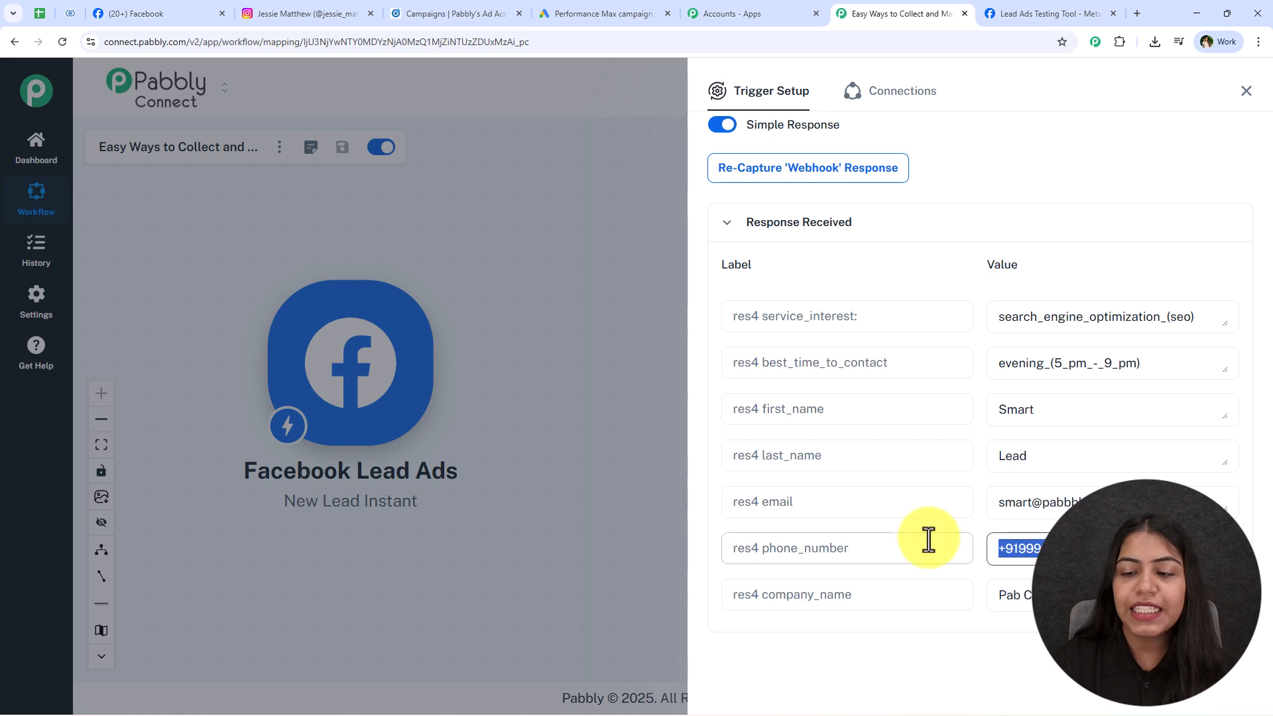
# Close the trigger setup panel to return to the workflow canvas.
pyautogui.click(1015, 12)
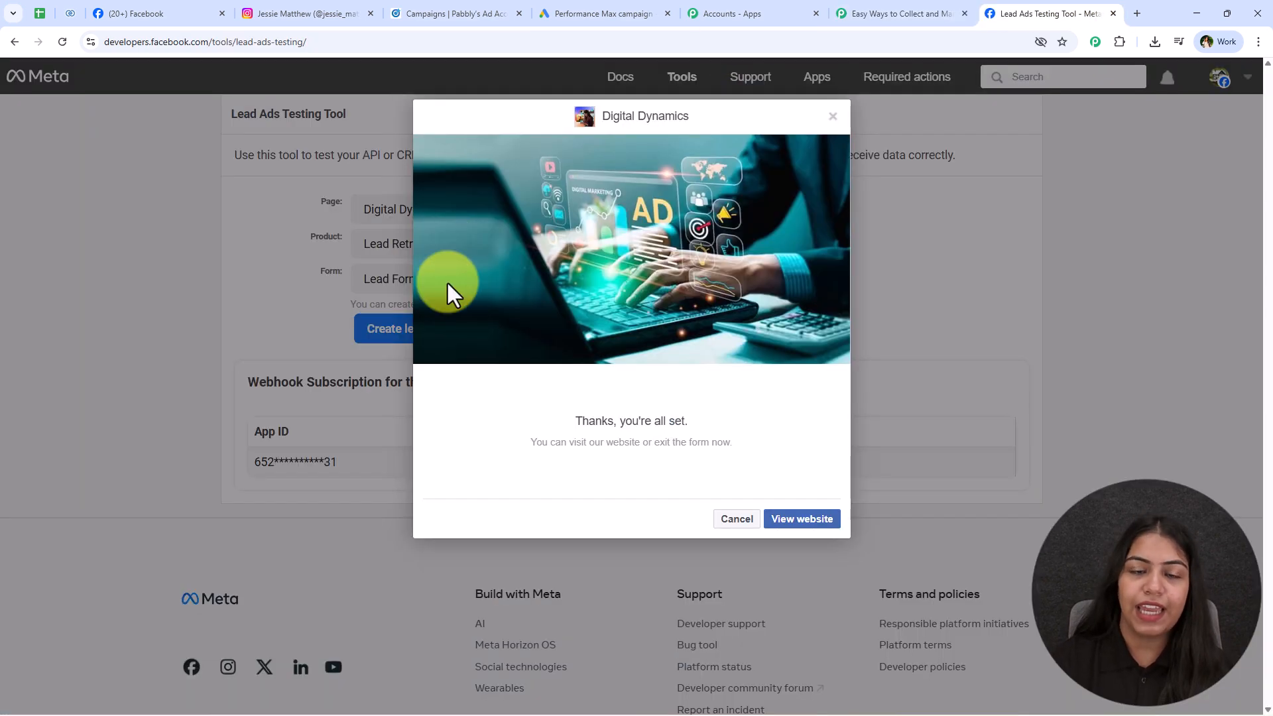
pyautogui.click(946, 12)
pyautogui.click(1245, 91)
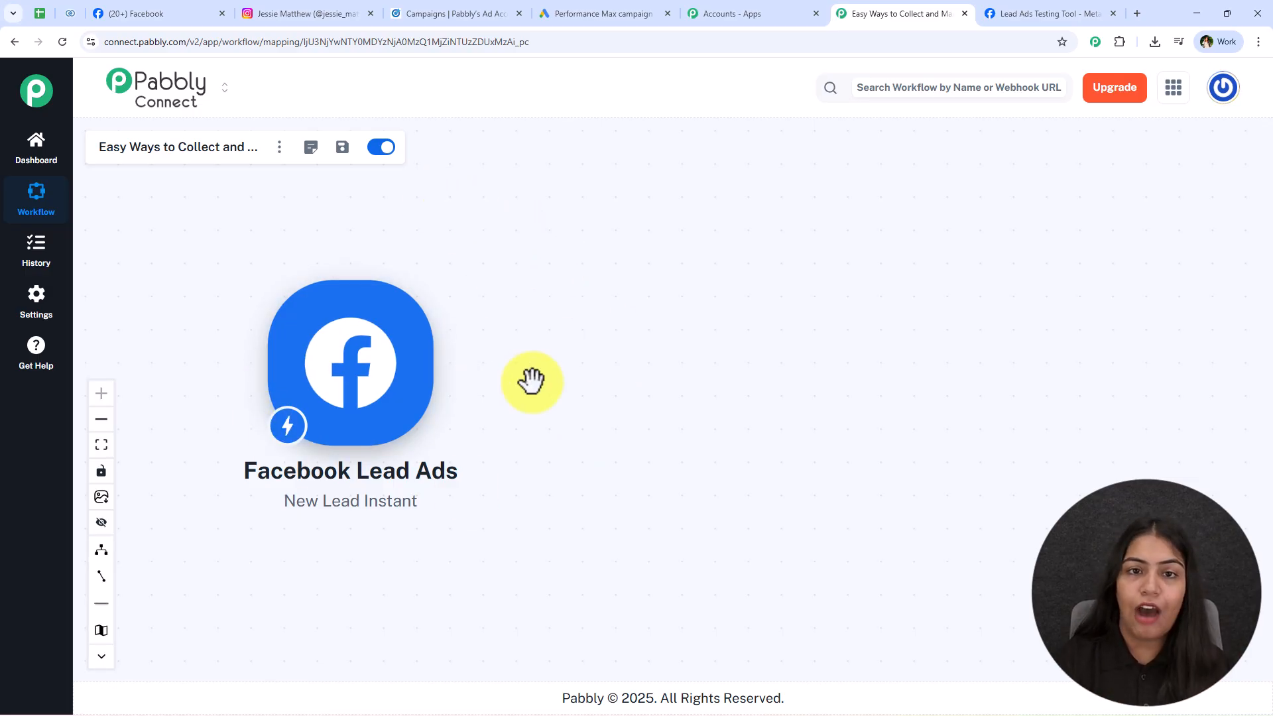
# View the Lead Details spreadsheet at 150% zoom.
pyautogui.click(33, 11)
pyautogui.click(194, 128)
pyautogui.click(188, 291)
pyautogui.click(523, 376)
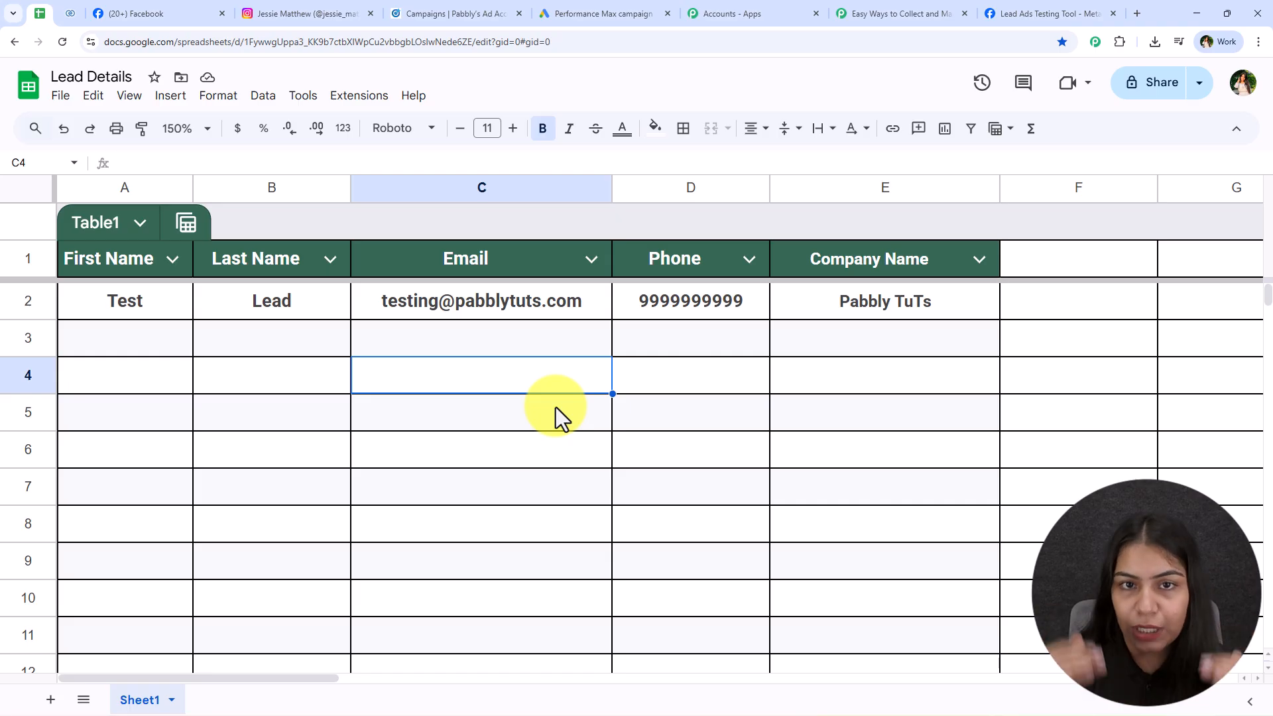
# Add a Google Sheets Add New Row action after the Facebook Lead Ads trigger.
pyautogui.click(889, 10)
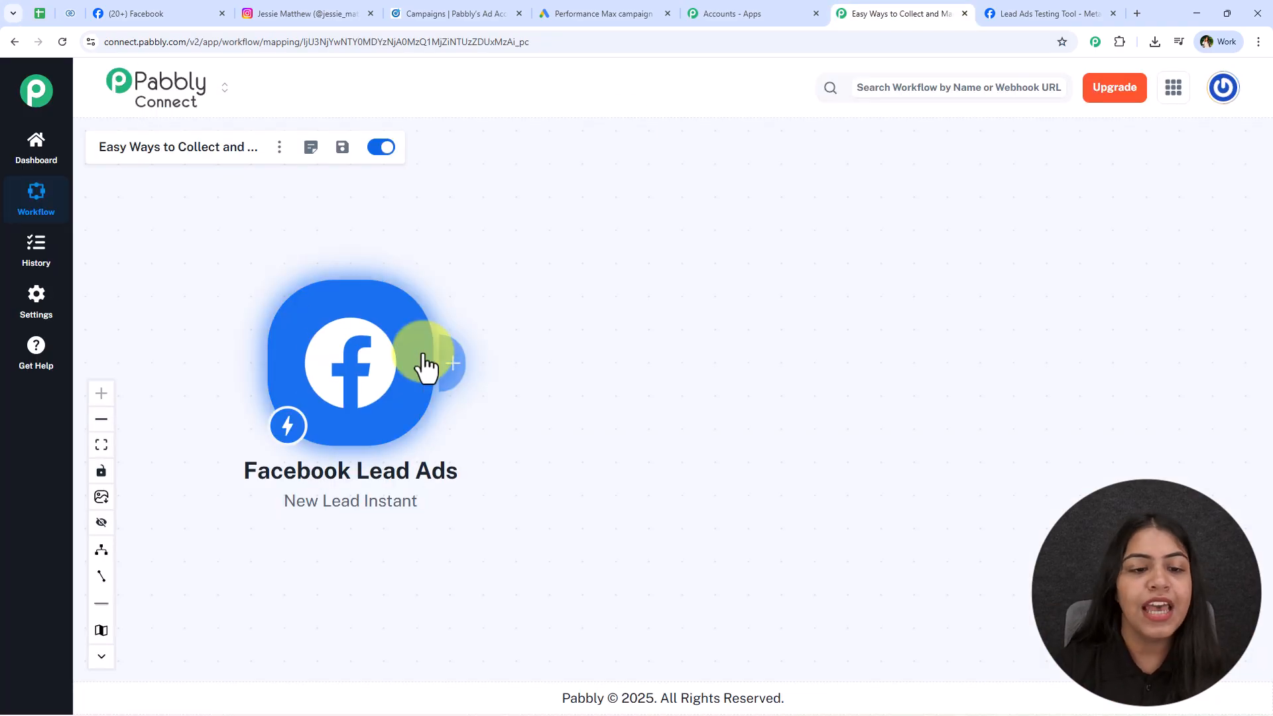
pyautogui.click(455, 380)
pyautogui.write('Sheets')
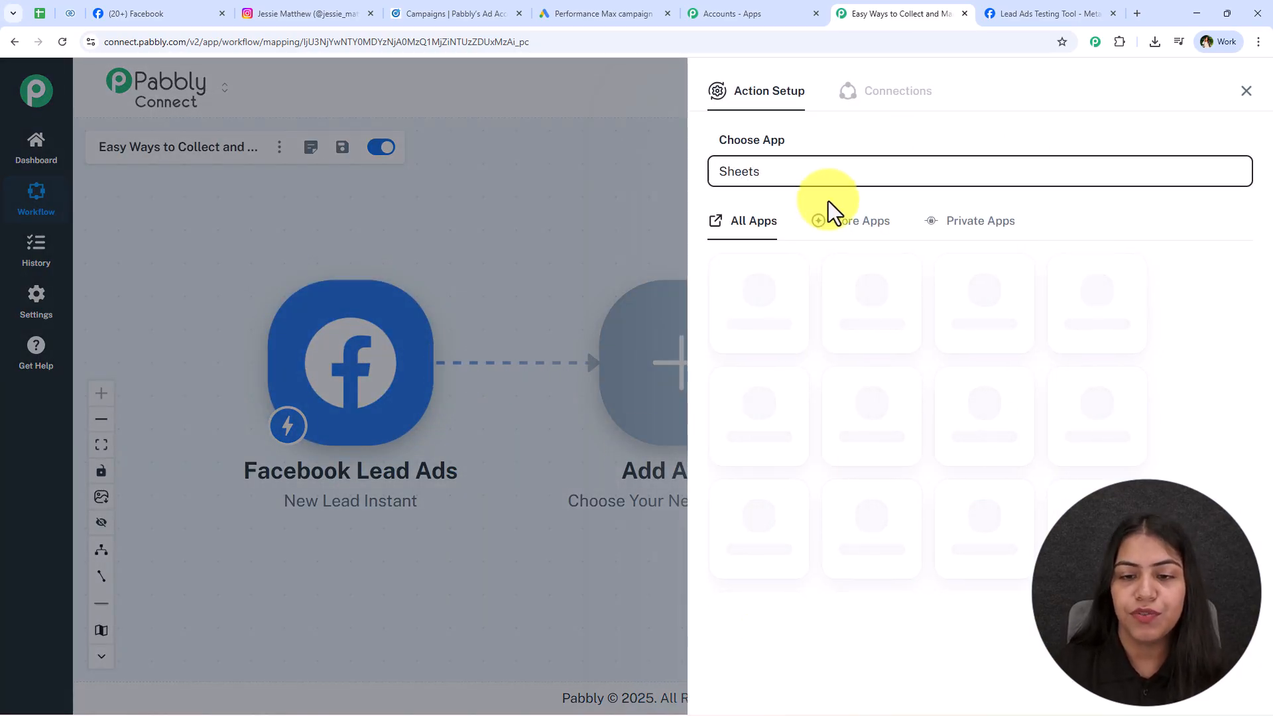
pyautogui.click(761, 321)
pyautogui.click(809, 247)
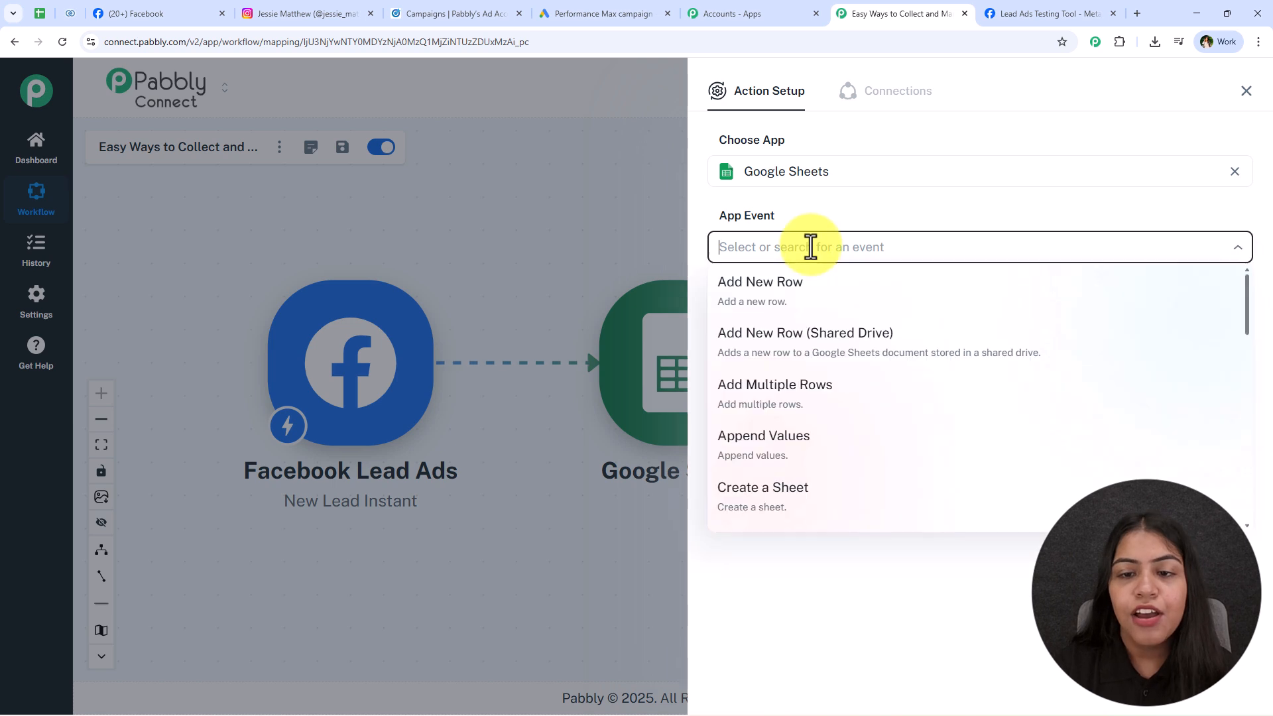
pyautogui.click(986, 279)
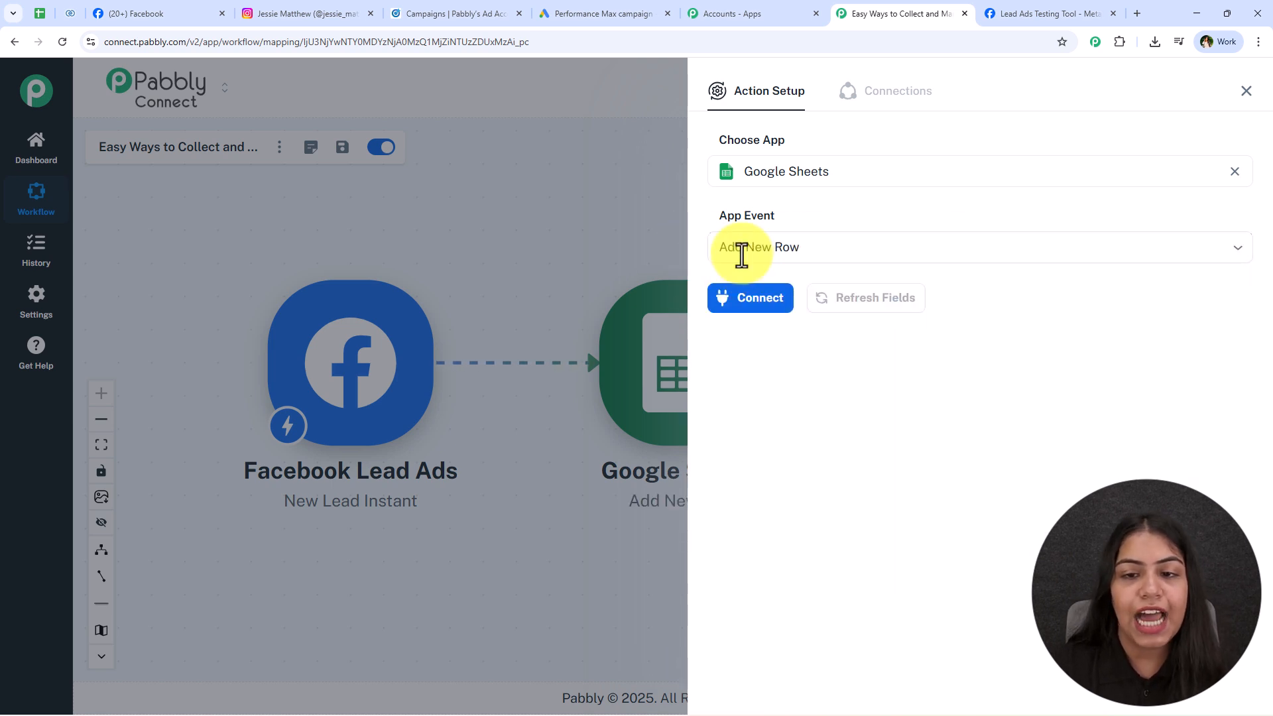
# Start adding a new Google Sheets connection for the action.
pyautogui.click(771, 304)
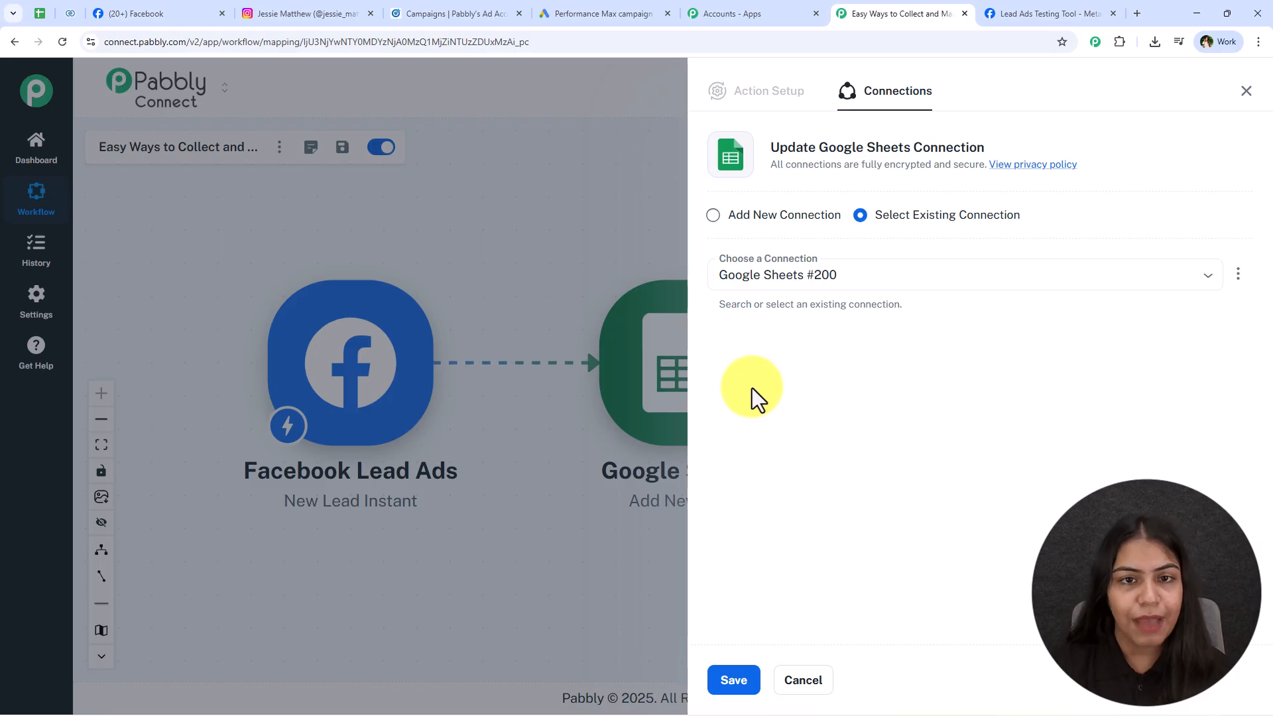
pyautogui.moveTo(1068, 216); pyautogui.dragTo(877, 225)
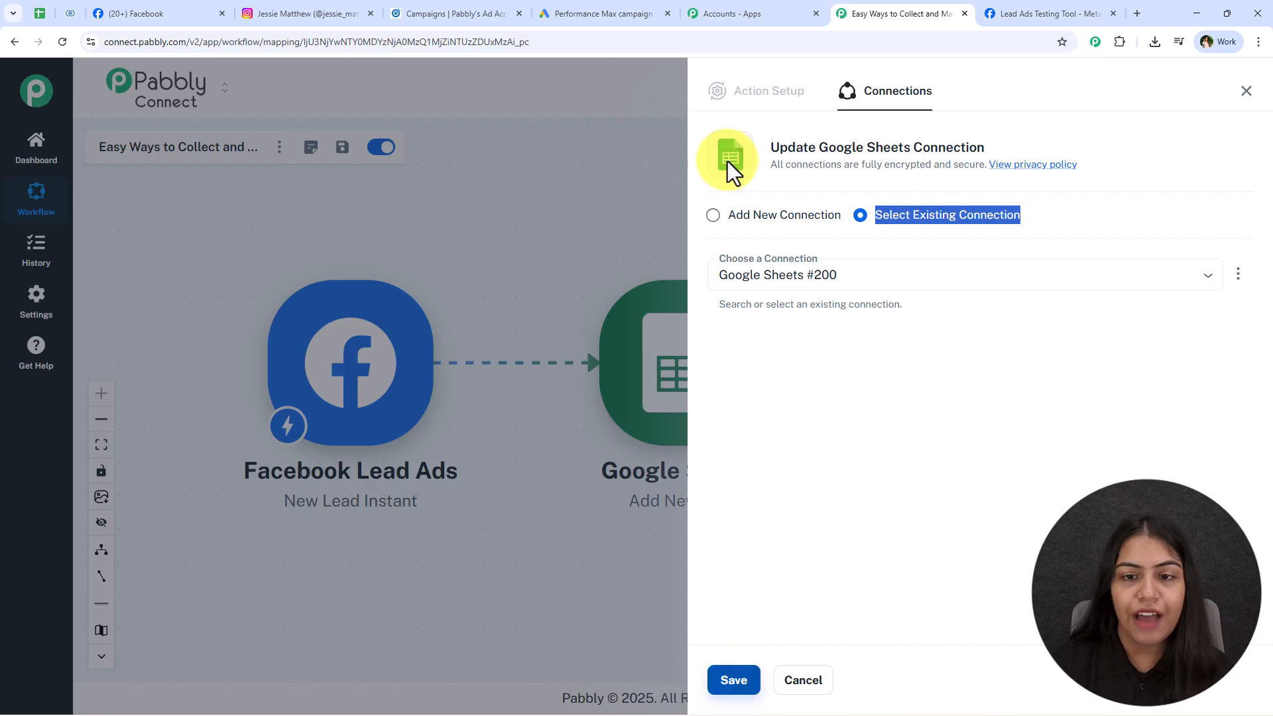
pyautogui.click(751, 219)
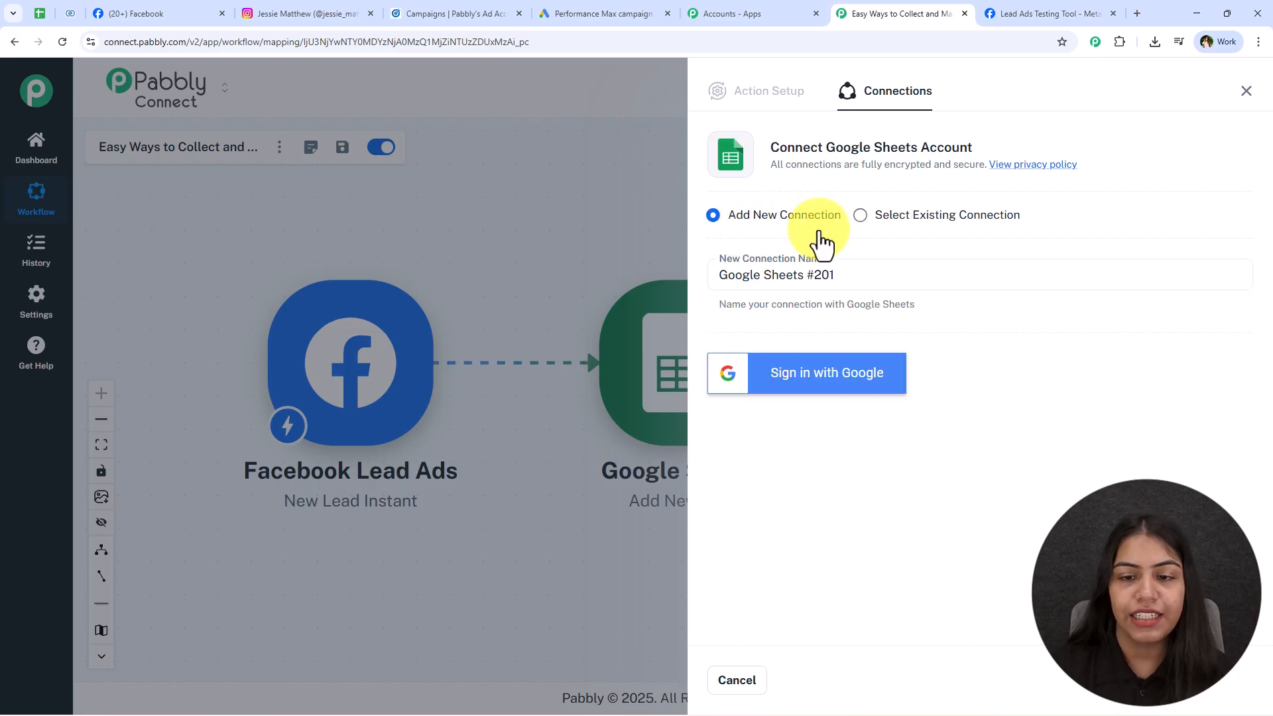
# Sign in with Google, choose the account and allow Pabbly access on the consent page.
pyautogui.click(824, 385)
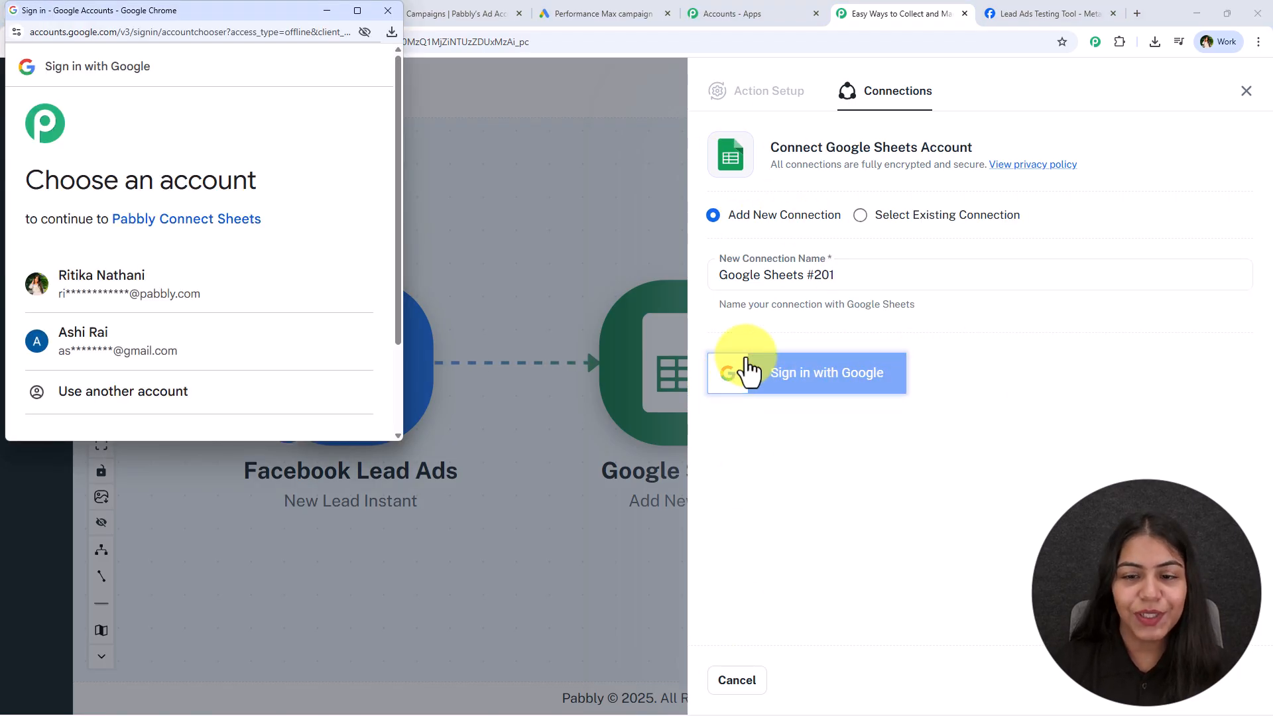
pyautogui.click(252, 292)
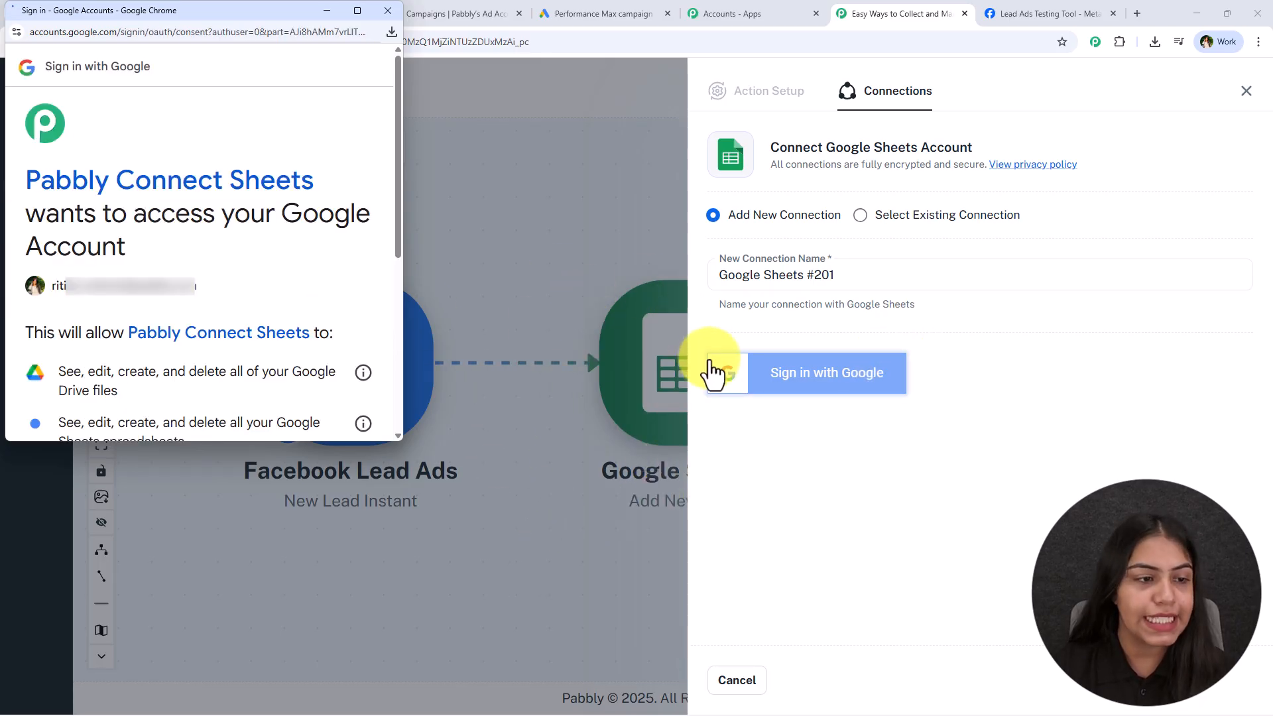
pyautogui.scroll(-2, 237, 258)
pyautogui.moveTo(74, 240); pyautogui.dragTo(118, 258)
pyautogui.moveTo(58, 289); pyautogui.dragTo(205, 321)
pyautogui.scroll(-3, 250, 307)
pyautogui.click(308, 373)
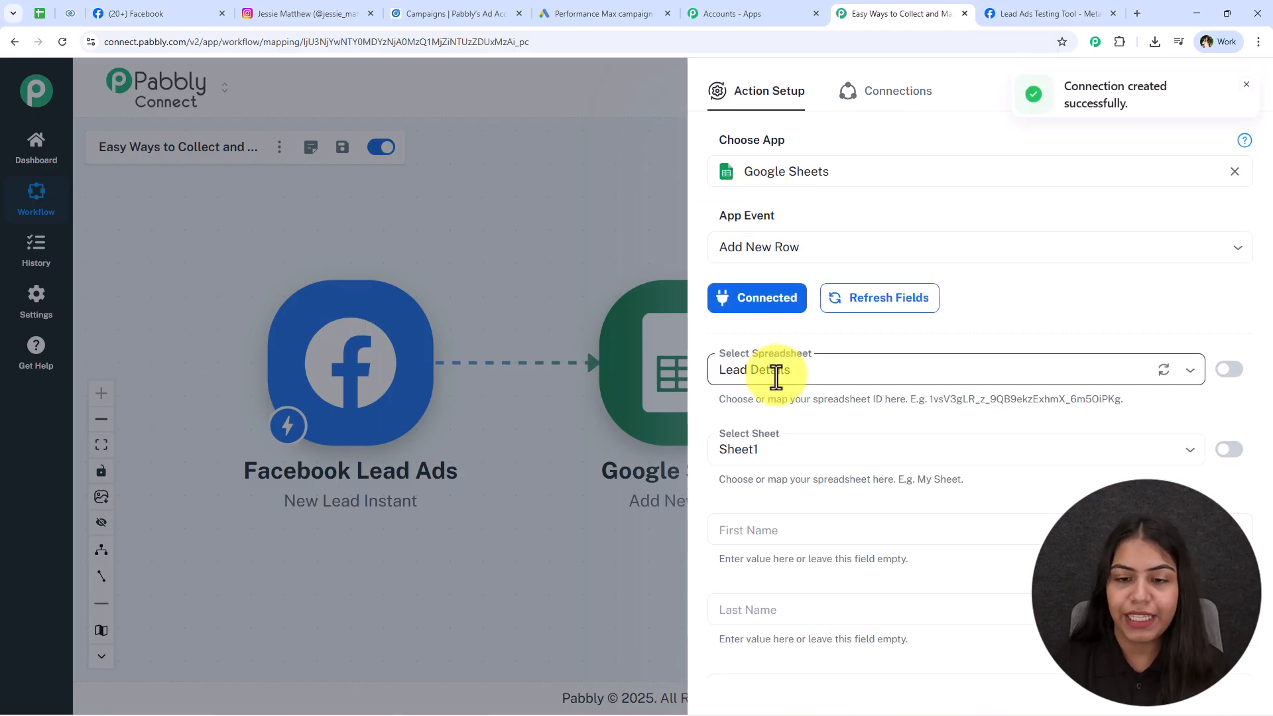
# Target the Lead Details spreadsheet and Sheet1.
pyautogui.click(776, 376)
pyautogui.click(749, 402)
pyautogui.click(777, 445)
pyautogui.click(770, 491)
pyautogui.scroll(-1, 830, 406)
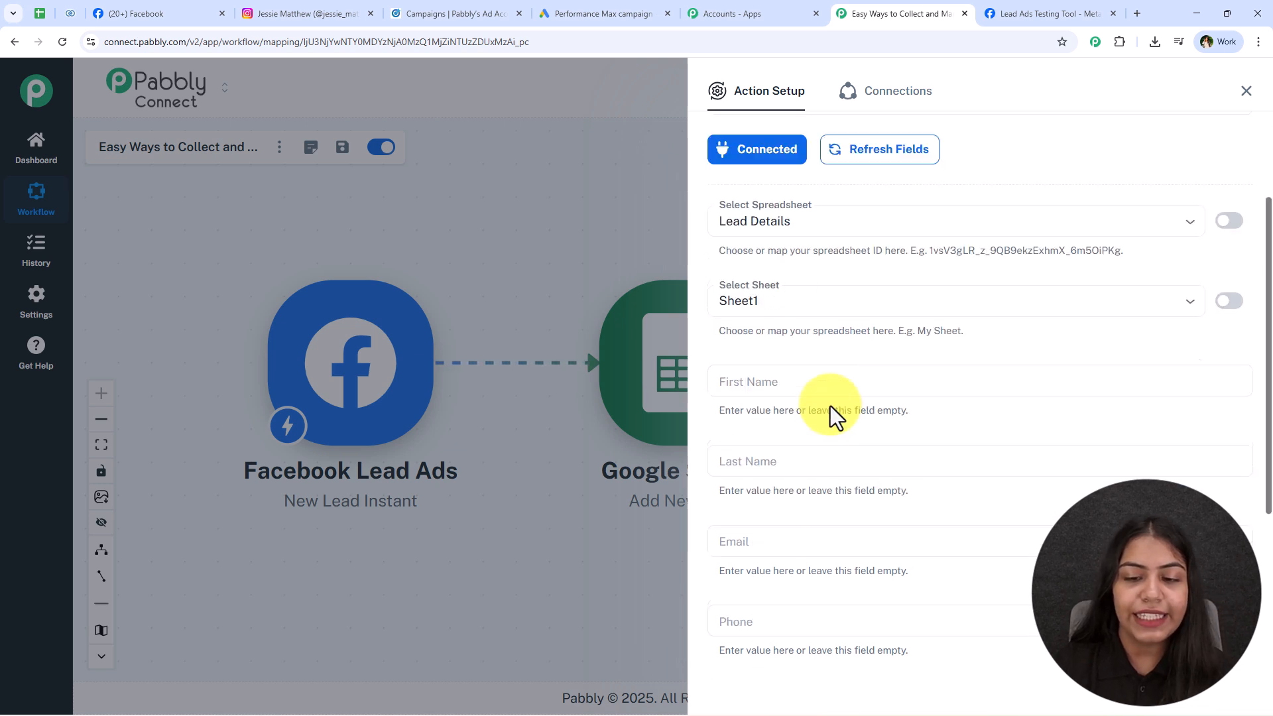
pyautogui.scroll(-3, 830, 405)
# Map the lead's first name, last name and email into First Name, Last Name and Email.
pyautogui.click(764, 265)
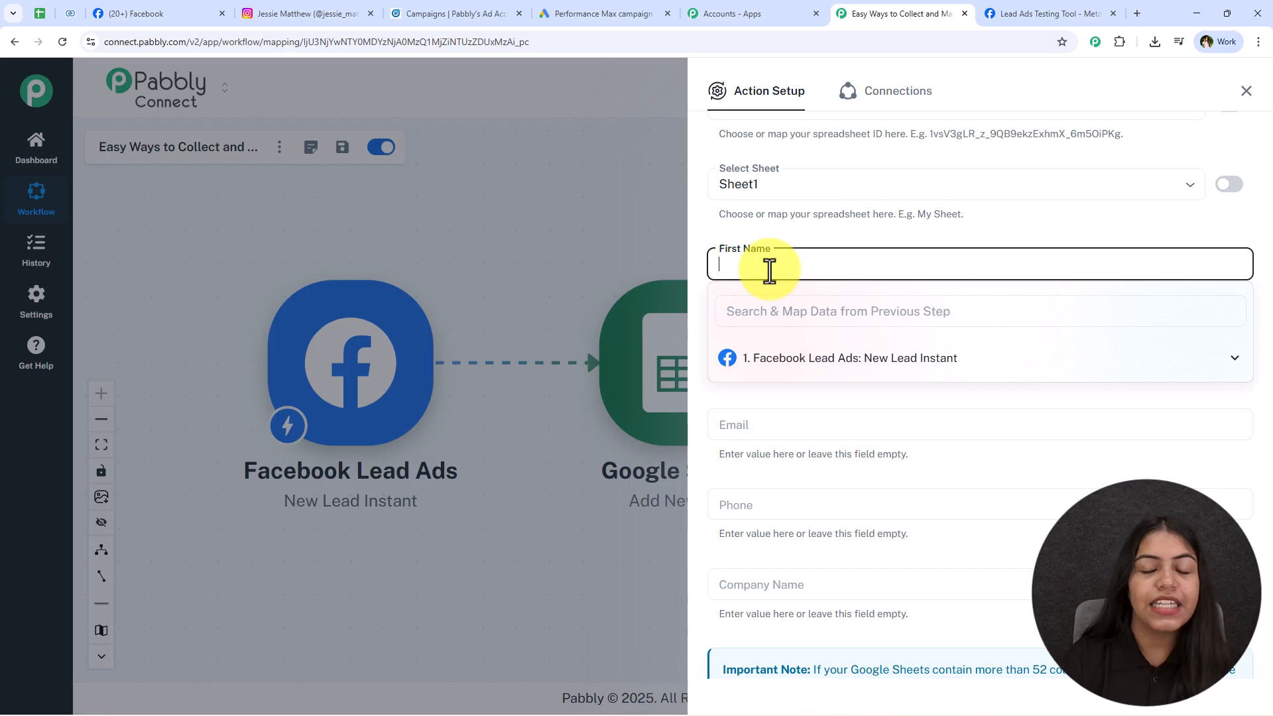
pyautogui.click(822, 358)
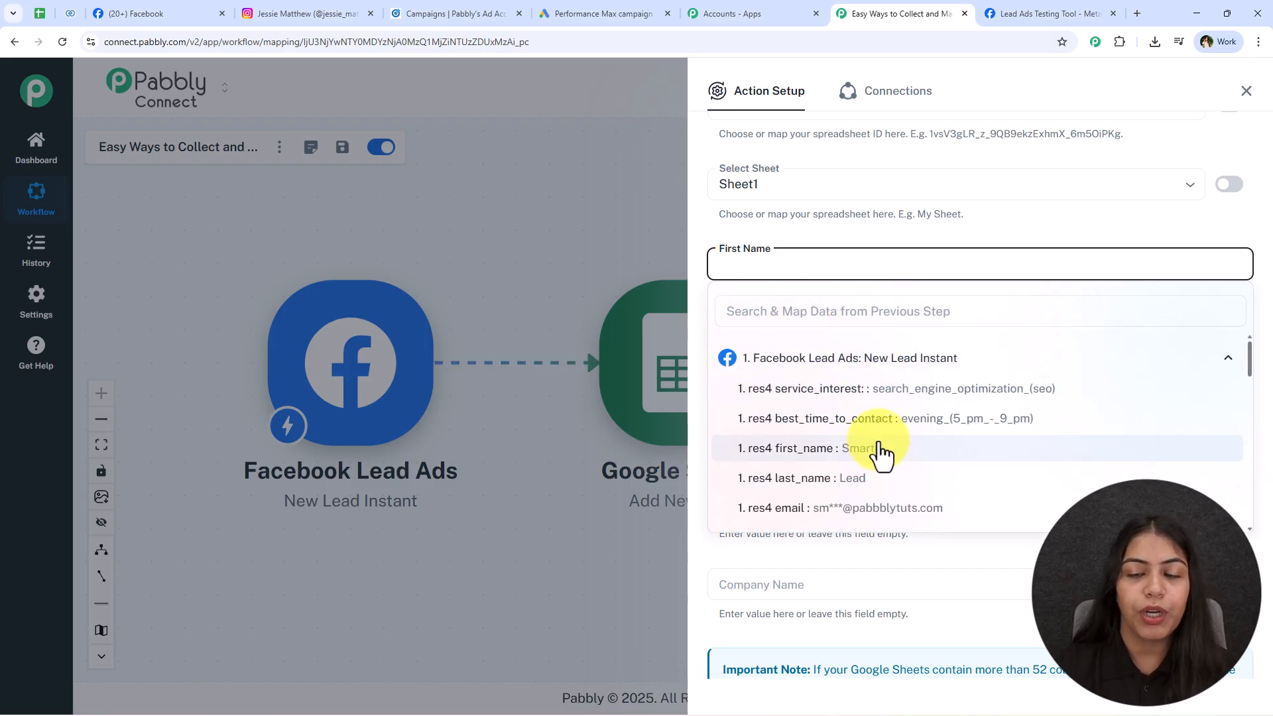
pyautogui.click(915, 454)
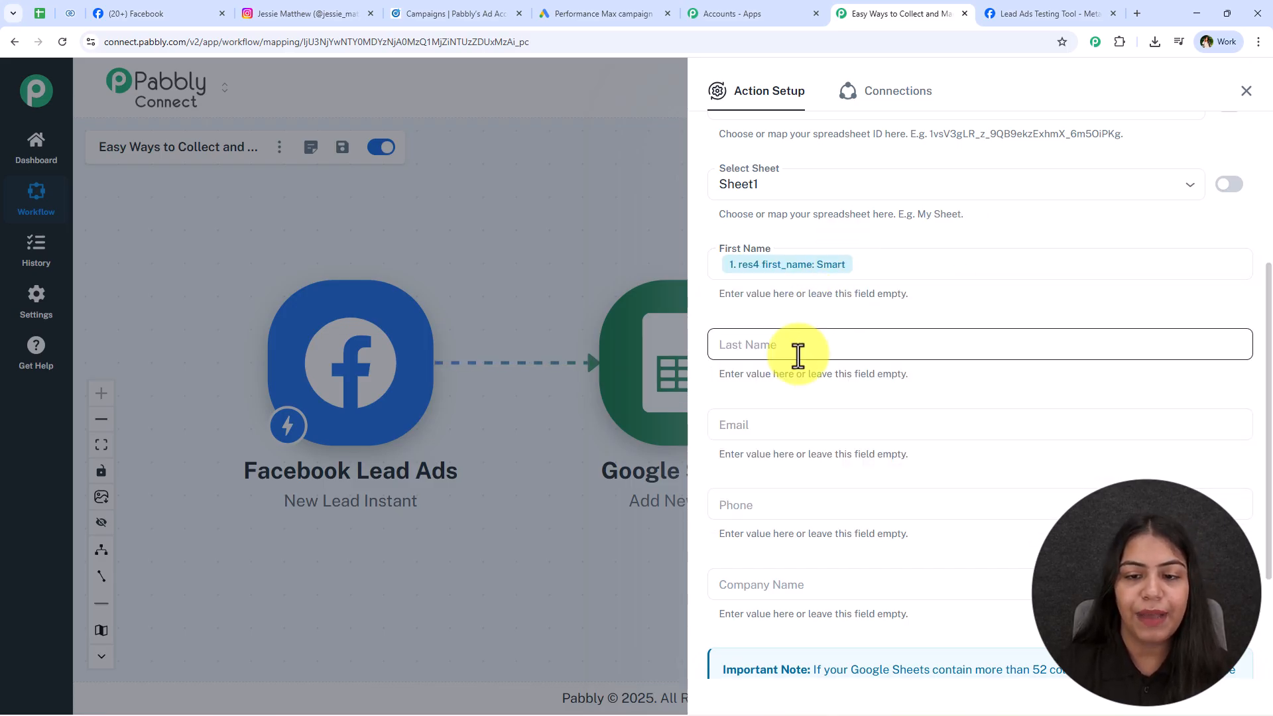
pyautogui.click(822, 348)
pyautogui.click(849, 438)
pyautogui.click(866, 560)
pyautogui.scroll(-2, 829, 338)
pyautogui.click(803, 298)
pyautogui.click(848, 385)
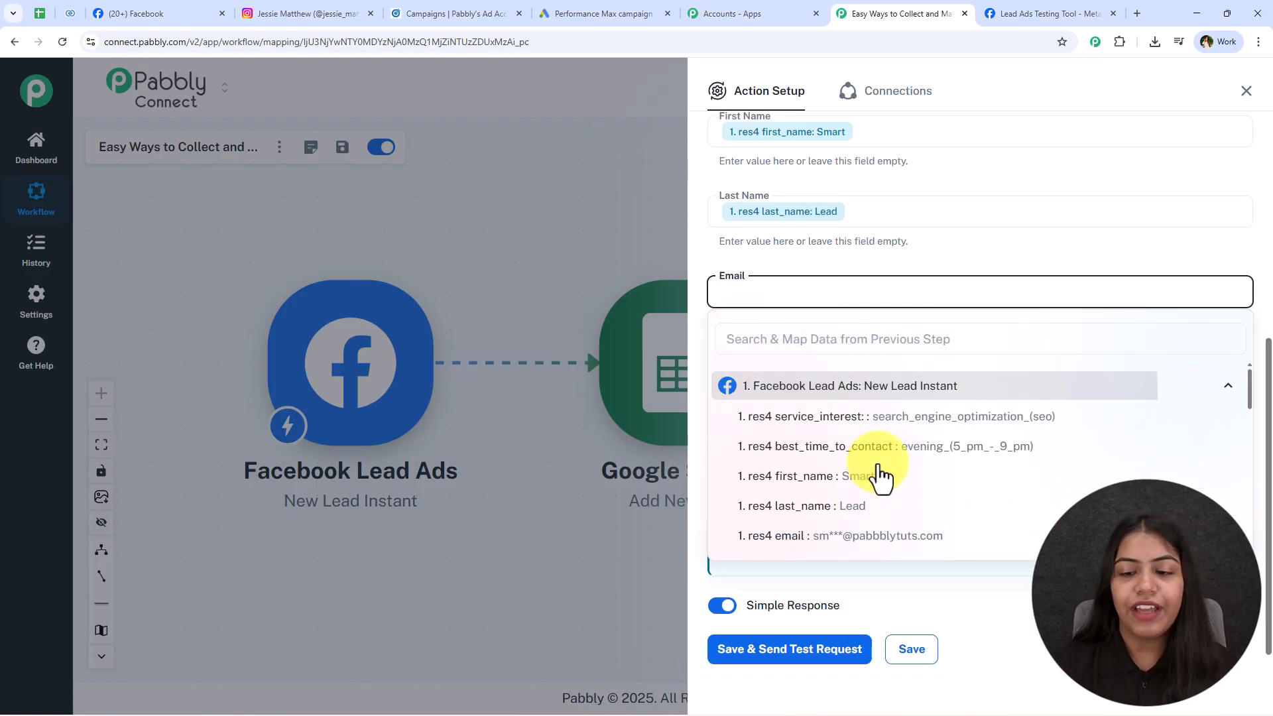
pyautogui.click(895, 535)
# Map the lead's phone number into Phone and company_name into Company Name.
pyautogui.click(762, 385)
pyautogui.click(810, 460)
pyautogui.scroll(-3, 895, 540)
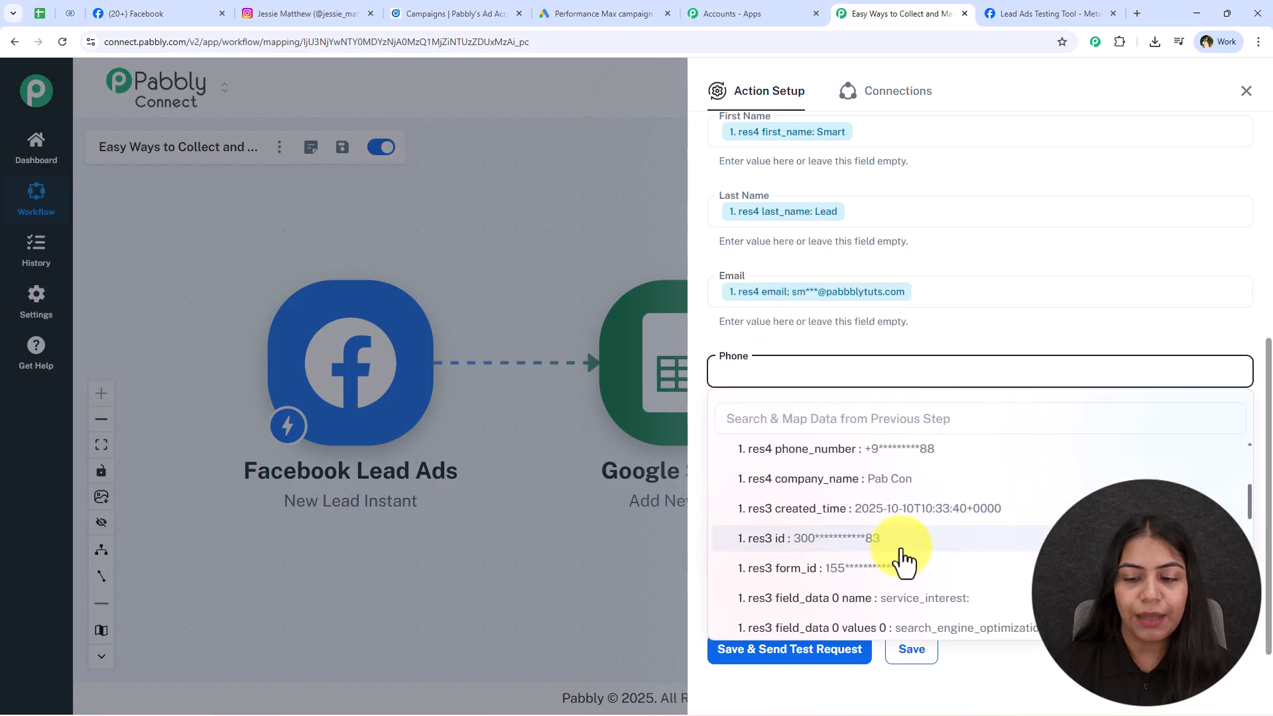
pyautogui.click(926, 454)
pyautogui.click(821, 448)
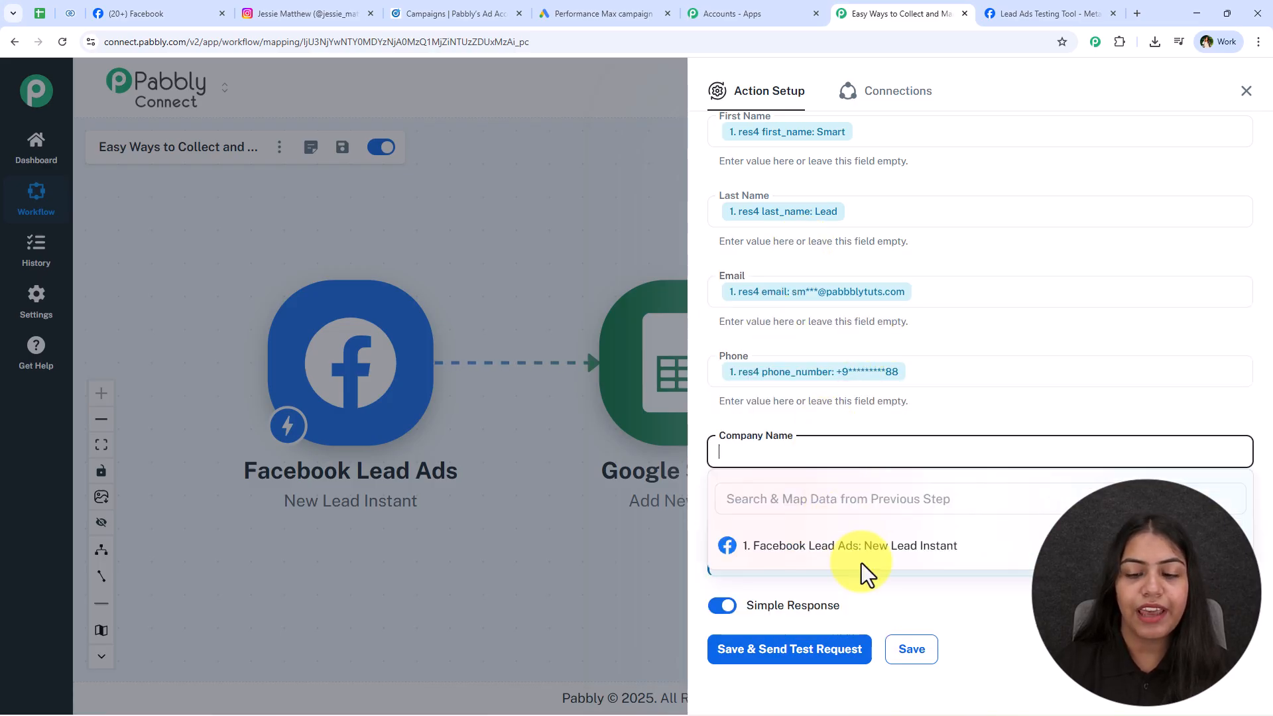
pyautogui.click(895, 553)
pyautogui.scroll(-3, 931, 626)
pyautogui.click(928, 618)
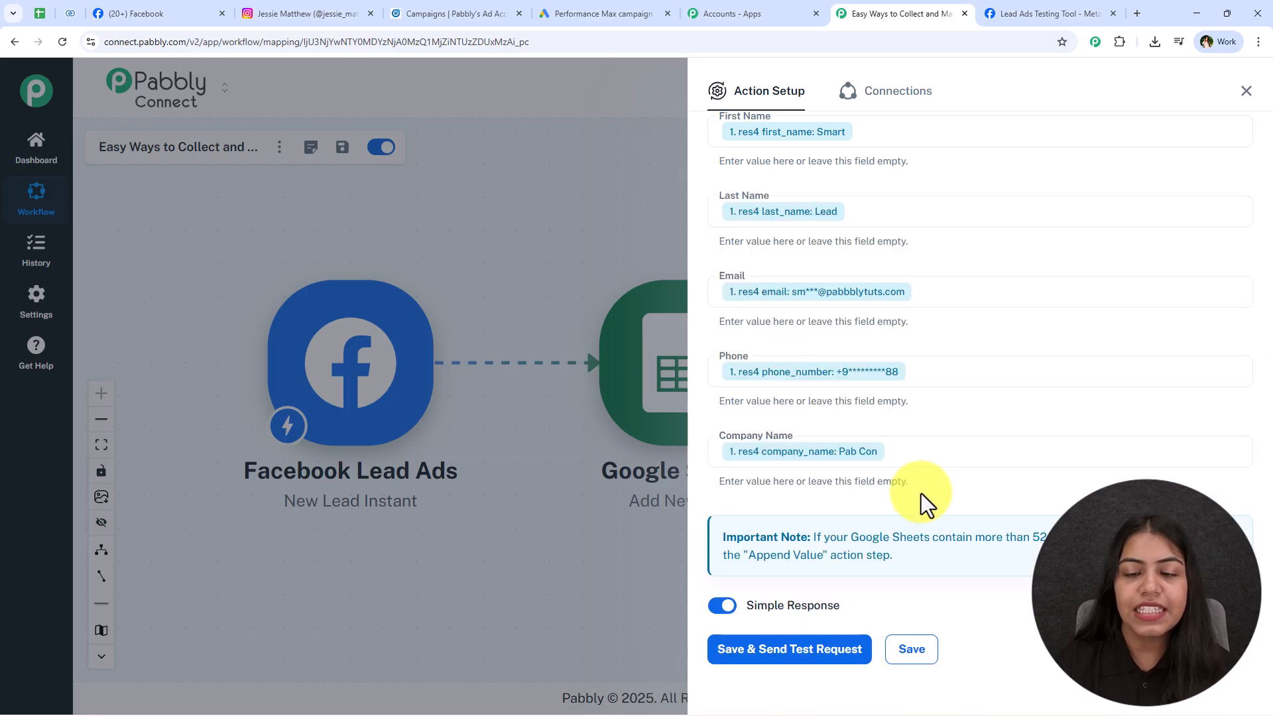
# Save the Google Sheets step with a test request and dismiss the confirmation.
pyautogui.scroll(-3, 829, 504)
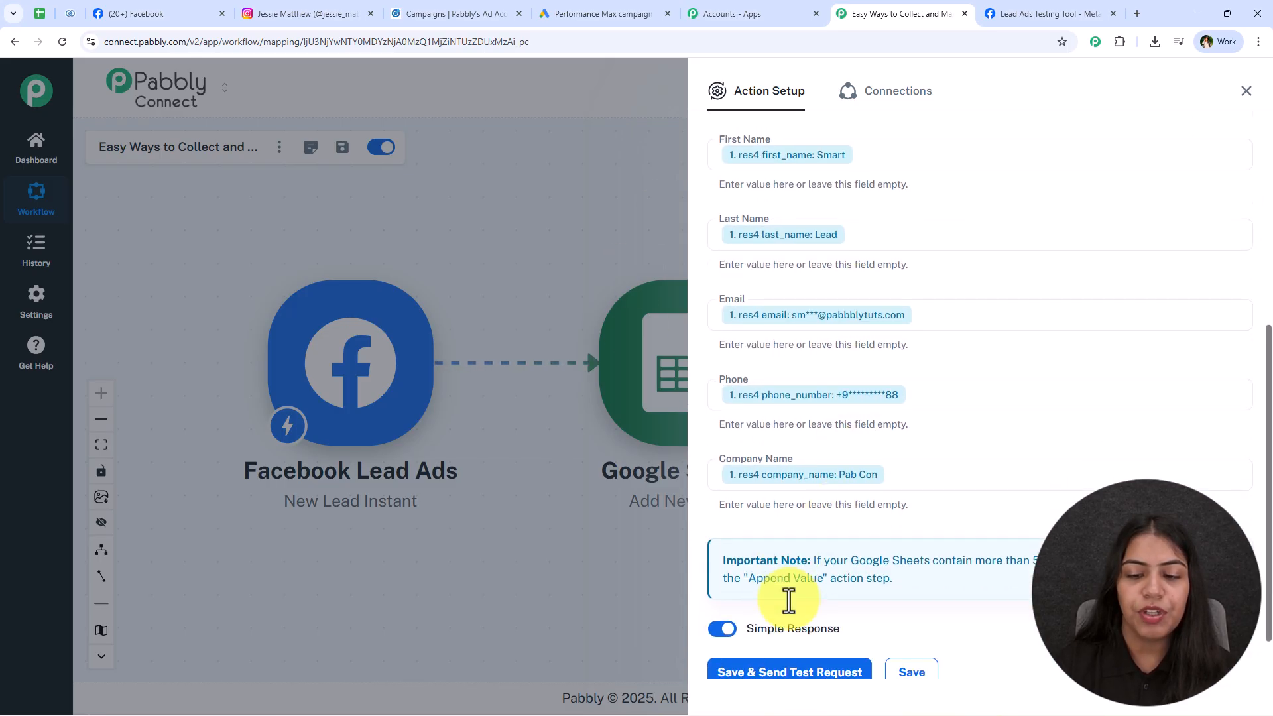
pyautogui.scroll(-1, 788, 600)
pyautogui.click(781, 602)
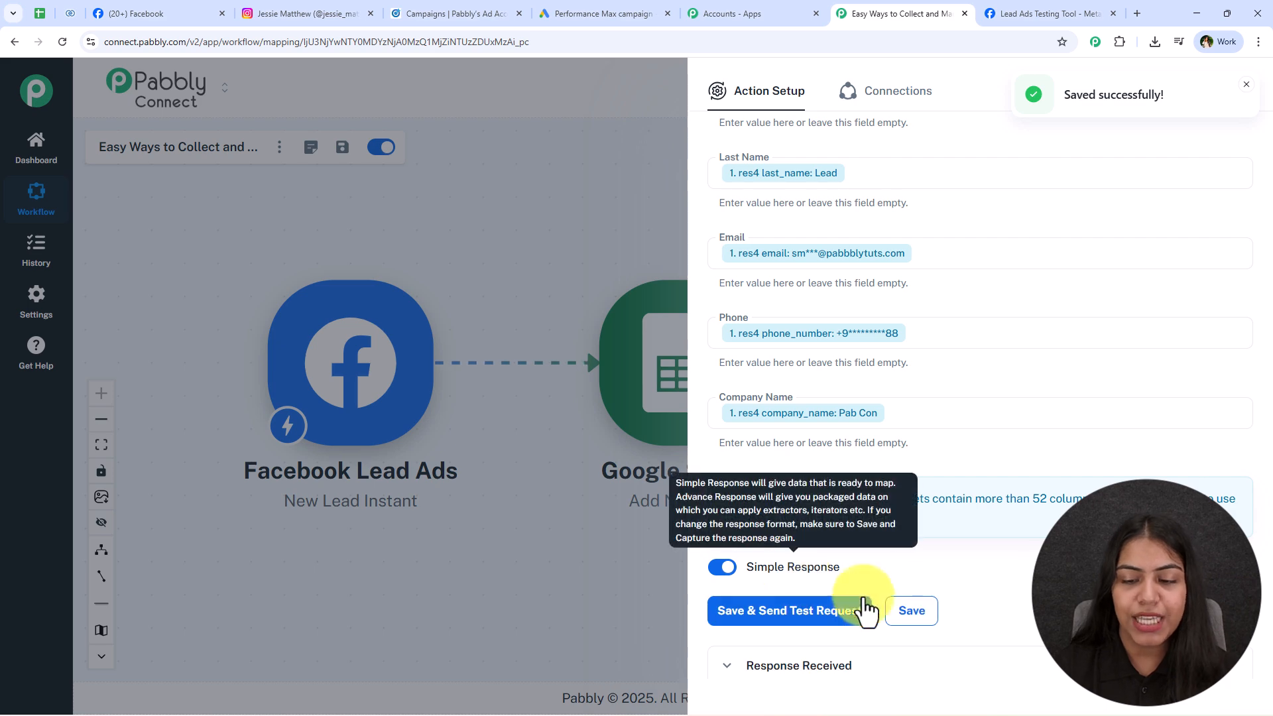
pyautogui.scroll(-4, 916, 534)
pyautogui.click(1246, 84)
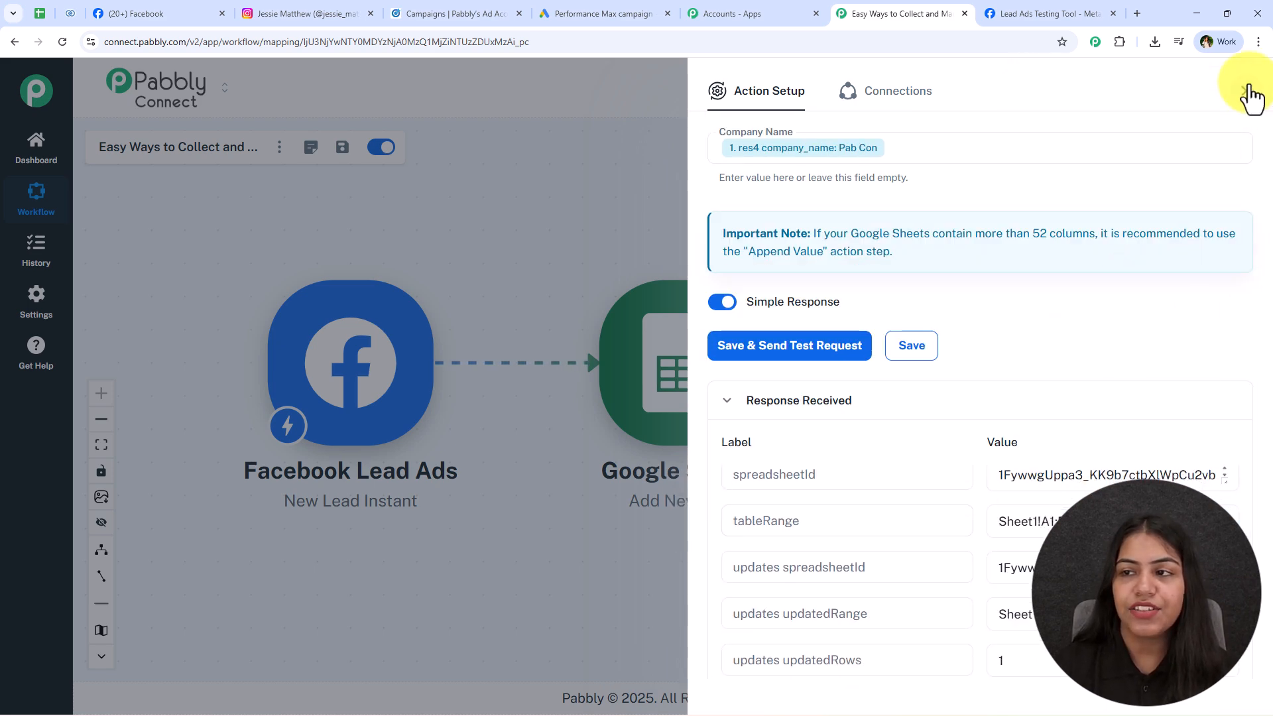
# Check the Smart Lead values across row 3 of Lead Details, then return to Pabbly.
pyautogui.click(1248, 87)
pyautogui.click(45, 13)
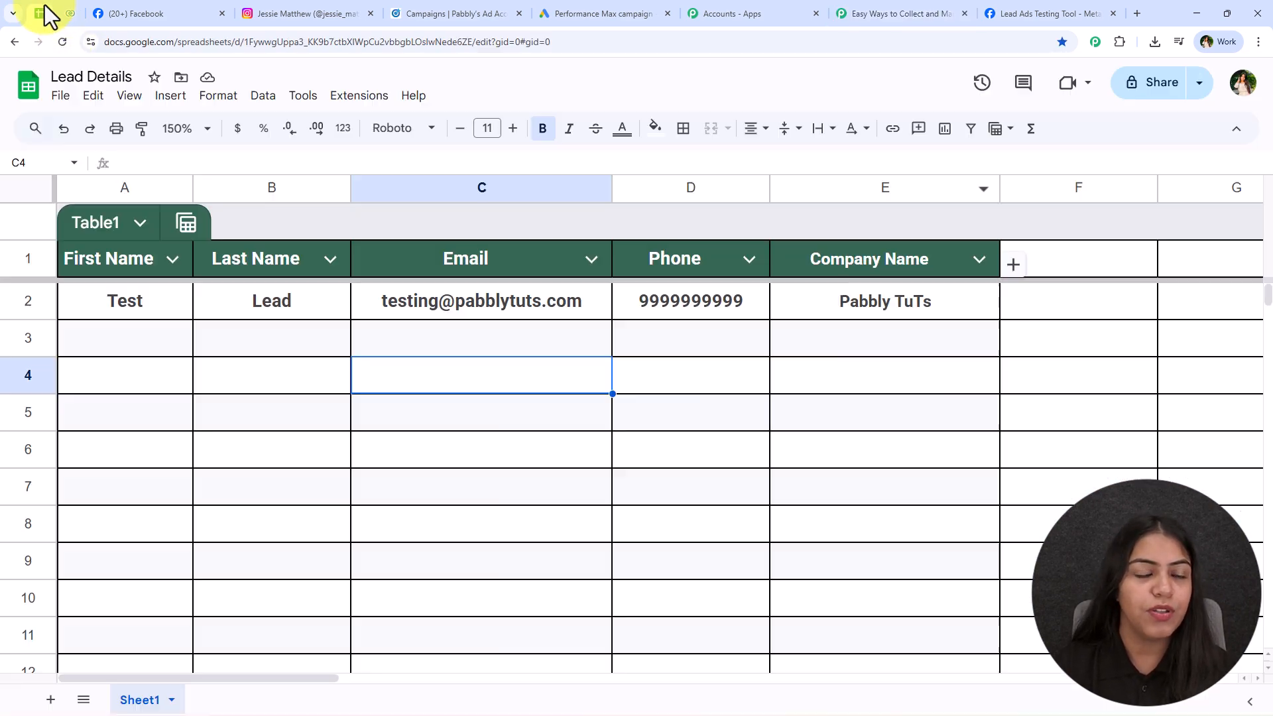
pyautogui.moveTo(126, 338); pyautogui.dragTo(882, 340)
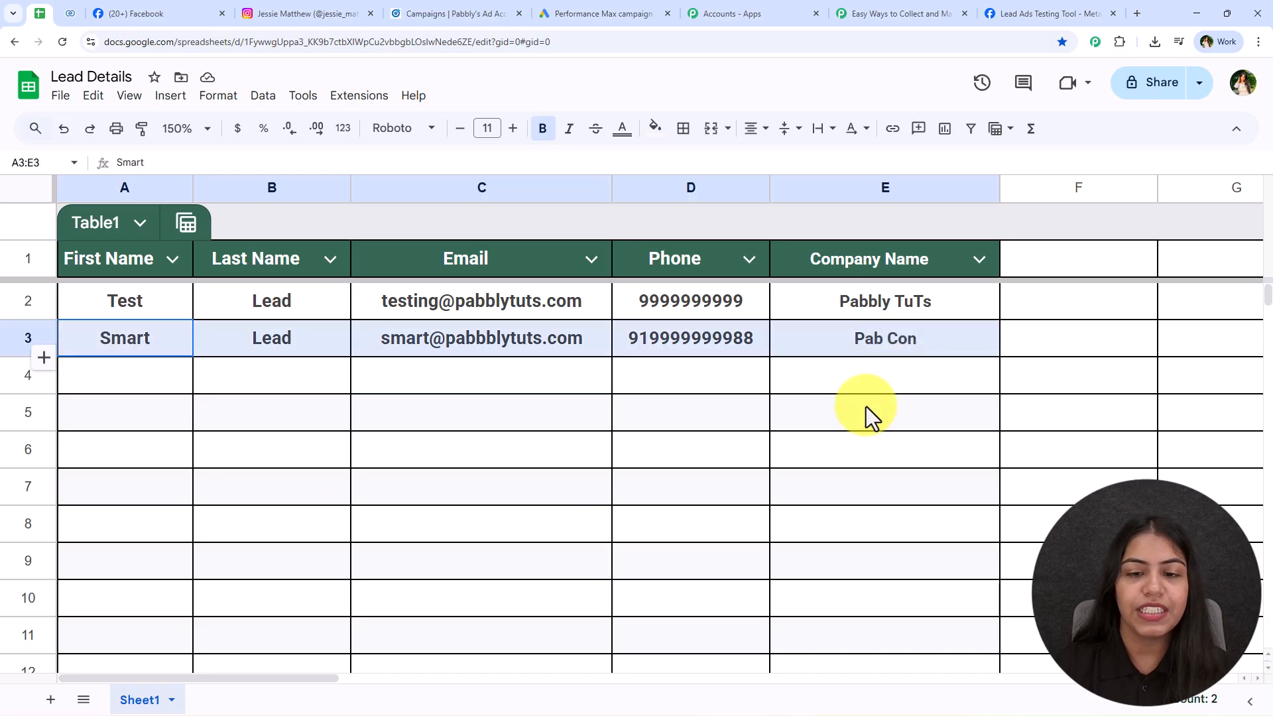
pyautogui.click(824, 451)
pyautogui.click(136, 350)
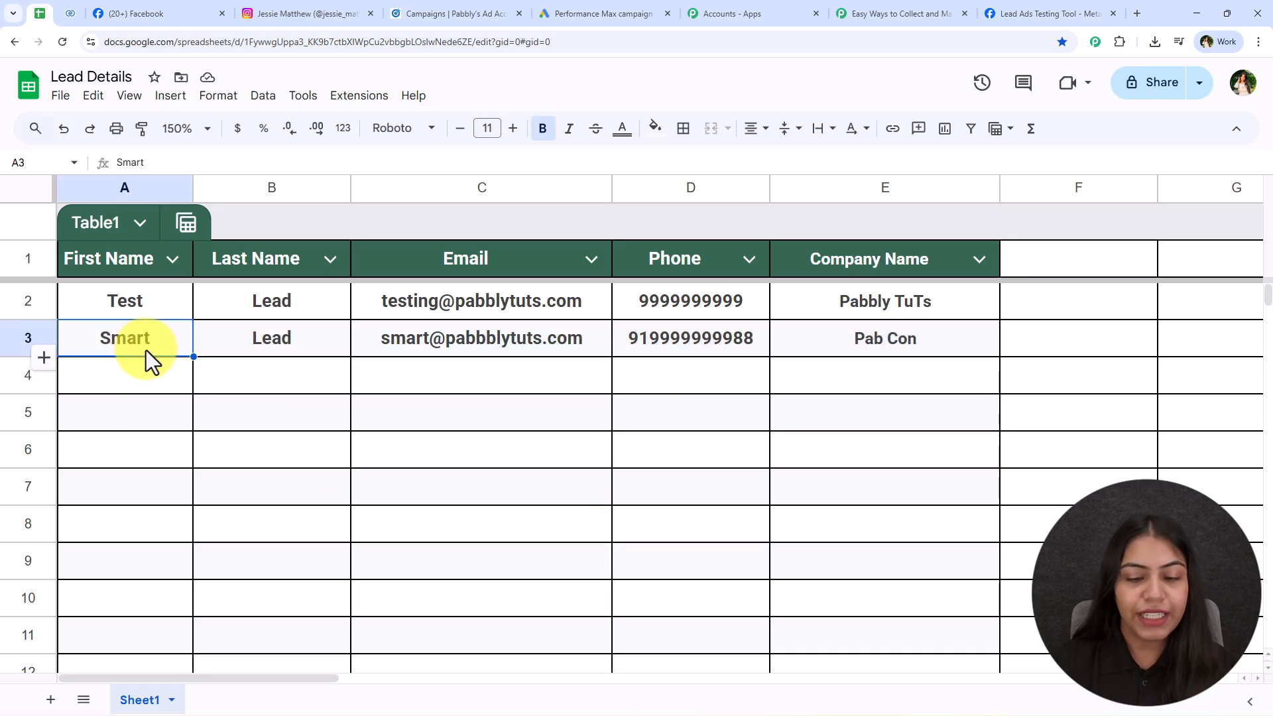
pyautogui.press('Right')
pyautogui.press('Right')
pyautogui.press('Right')
pyautogui.press('Right')
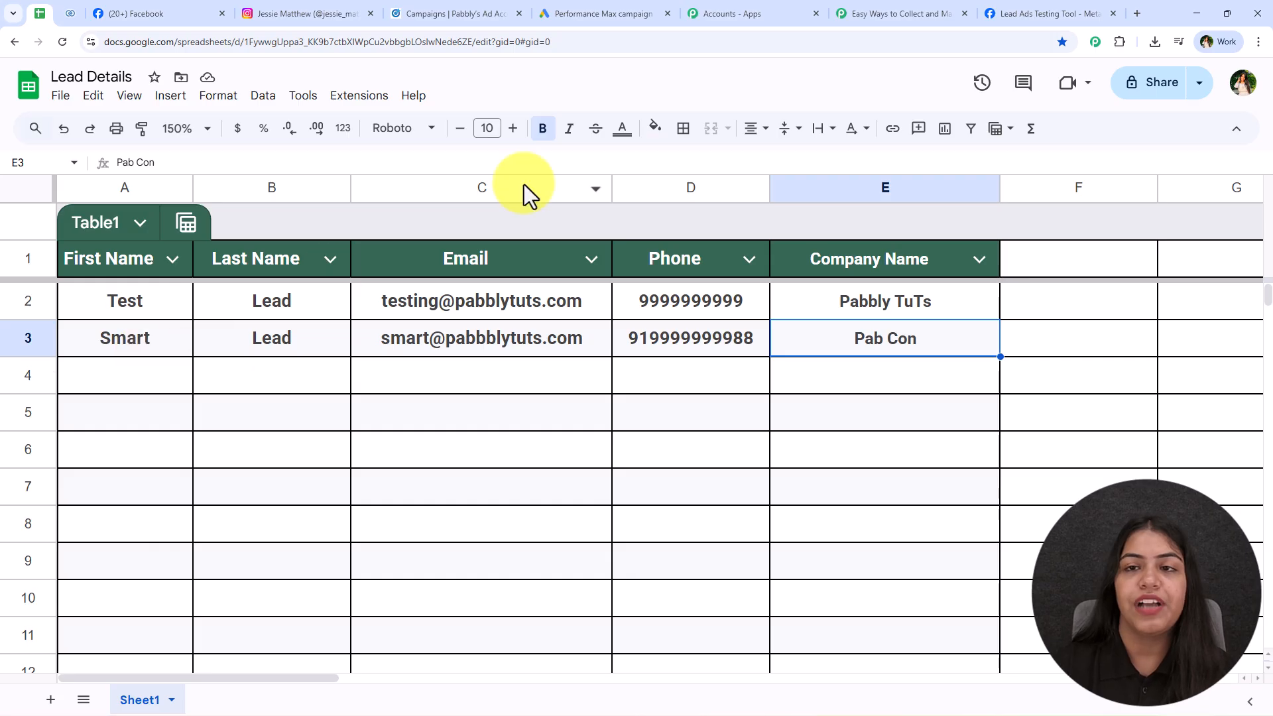
pyautogui.click(905, 13)
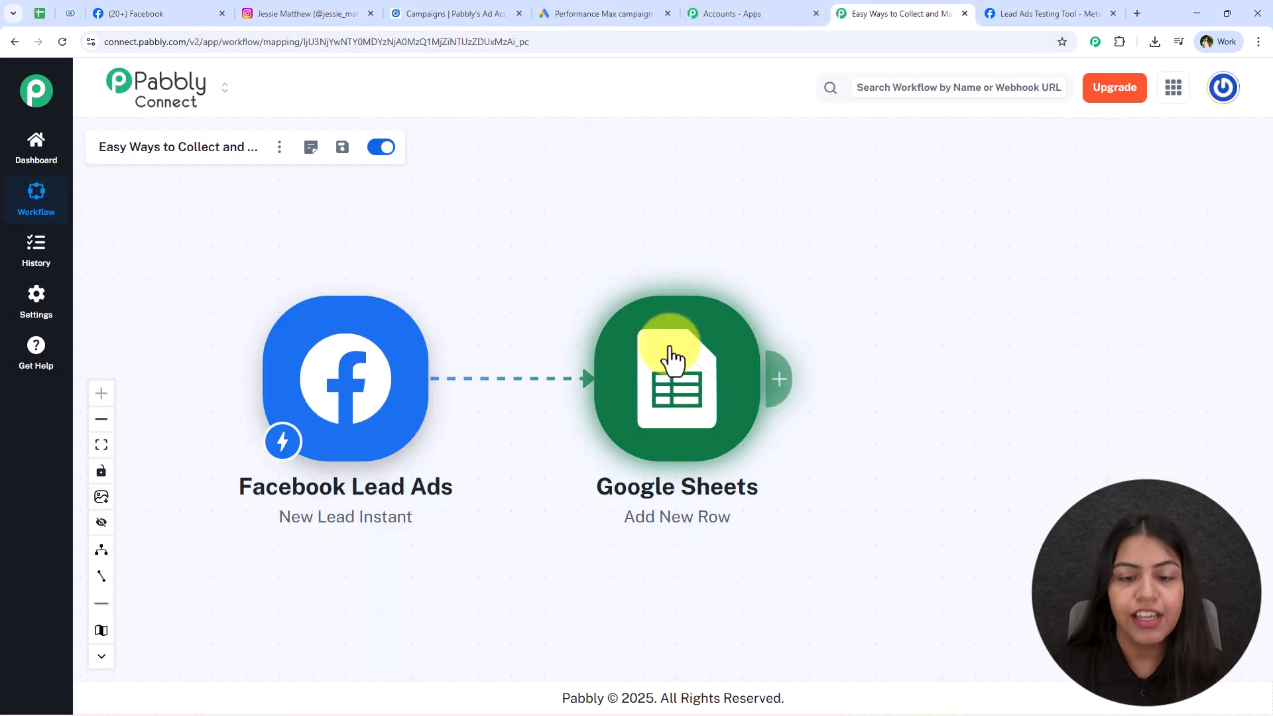
pyautogui.click(671, 358)
pyautogui.scroll(-10, 889, 385)
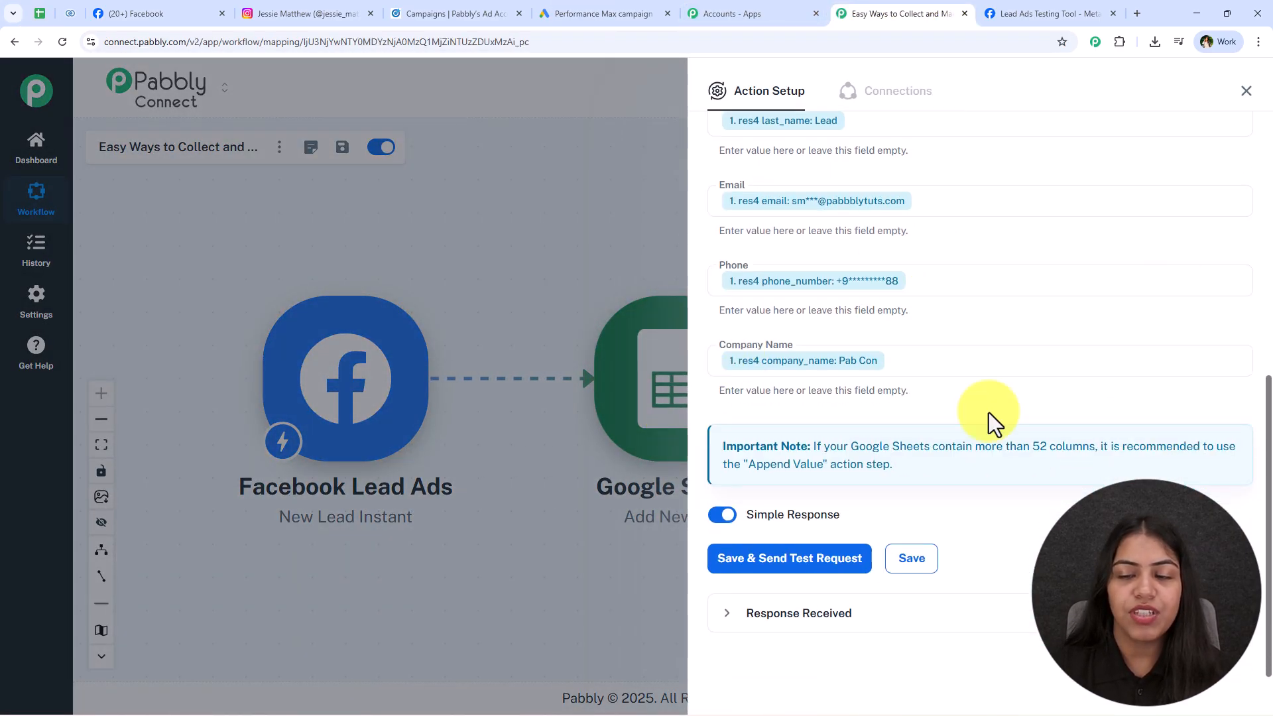
pyautogui.click(1245, 93)
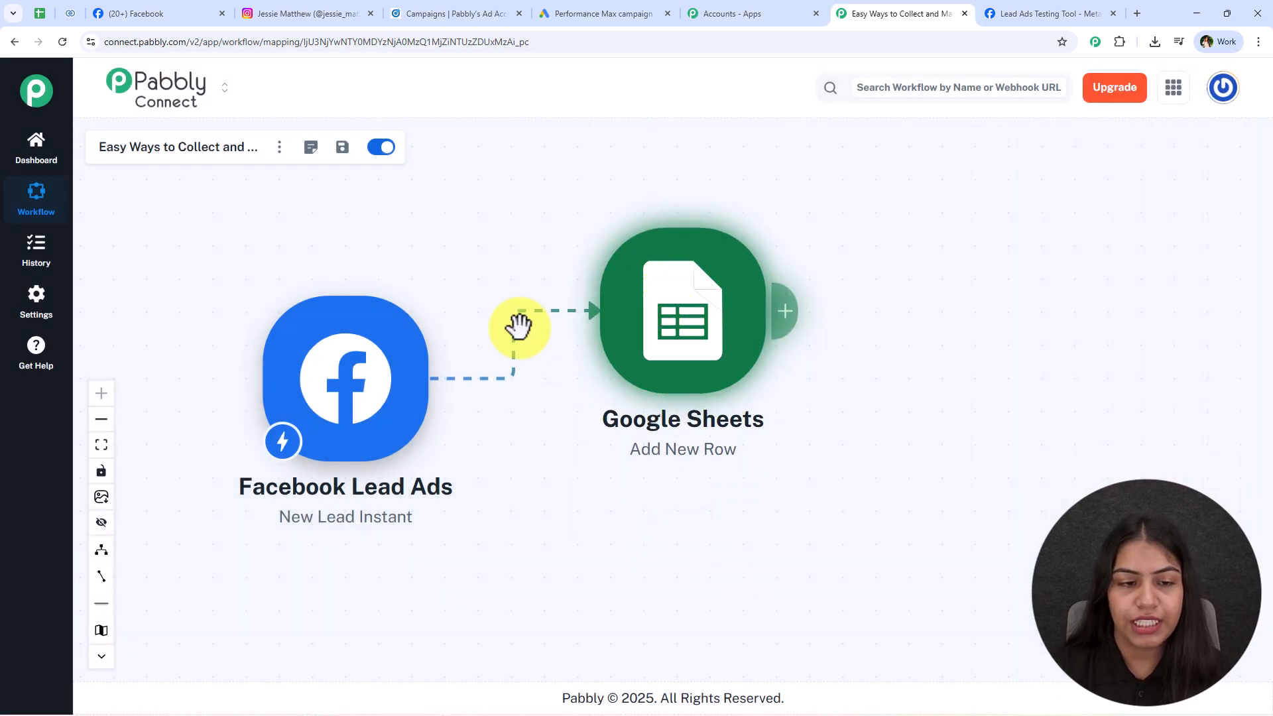
pyautogui.click(70, 13)
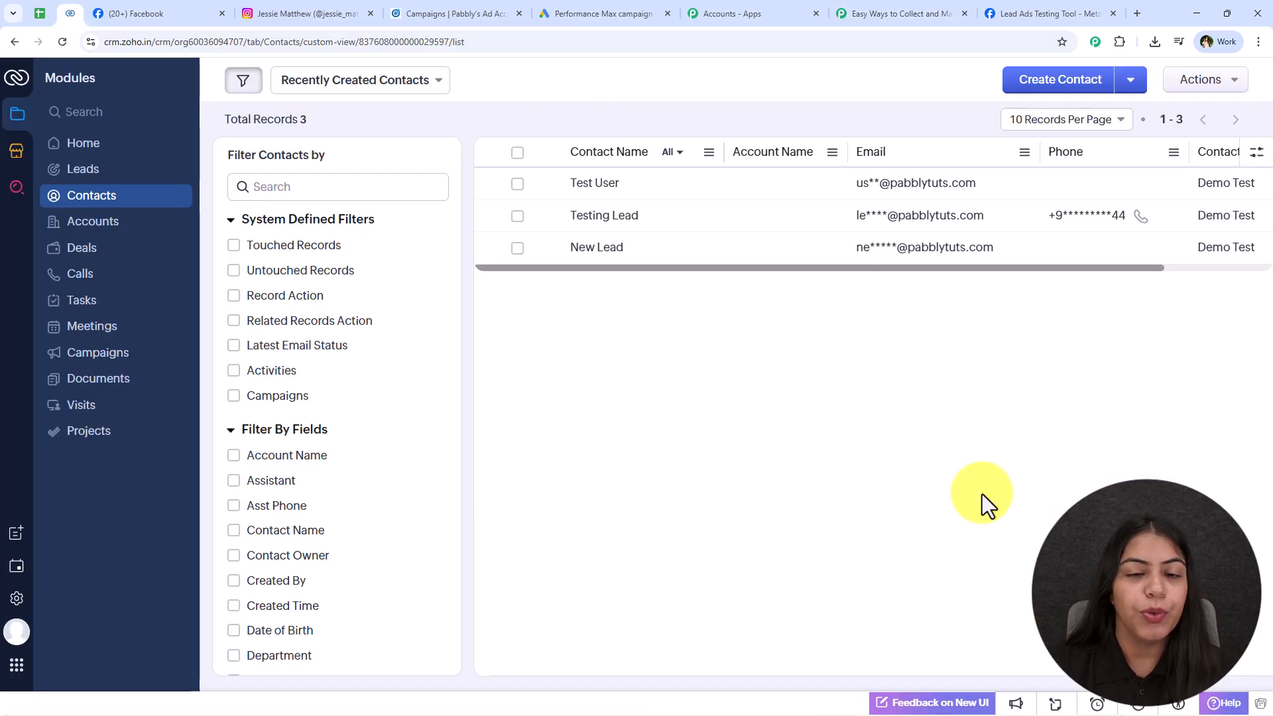
pyautogui.click(909, 12)
pyautogui.moveTo(673, 448)
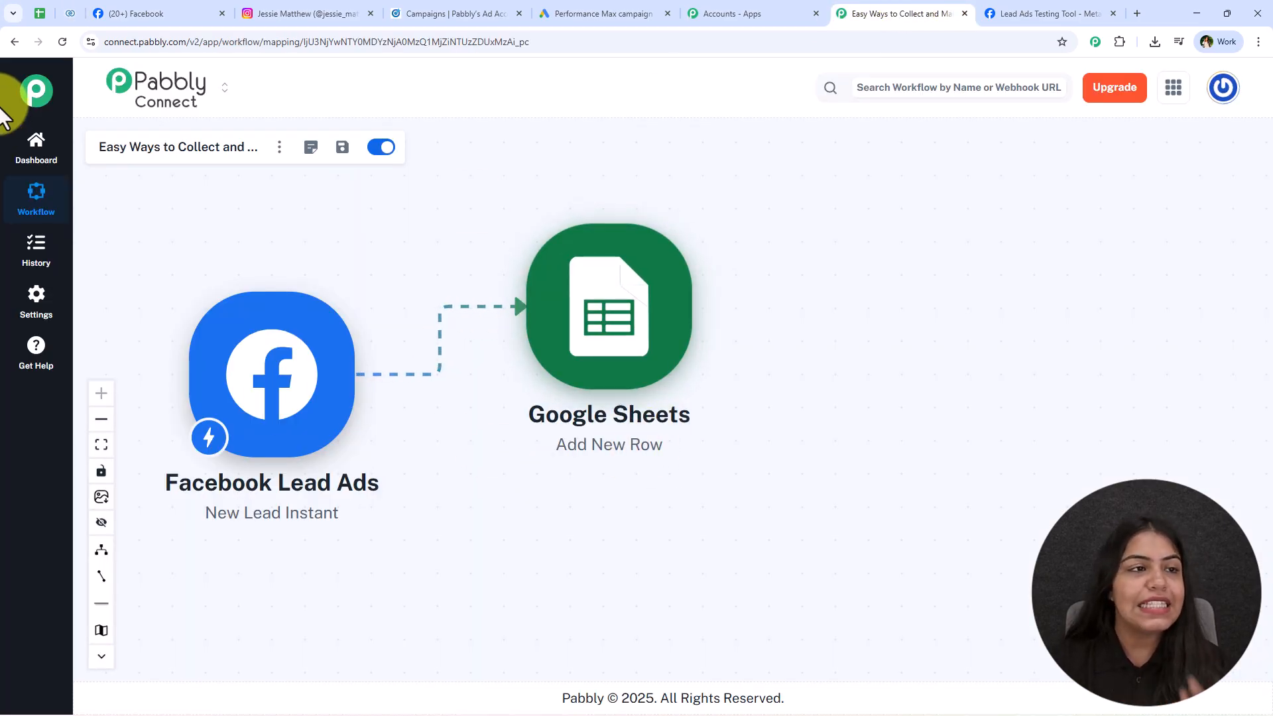
pyautogui.click(100, 14)
pyautogui.click(70, 13)
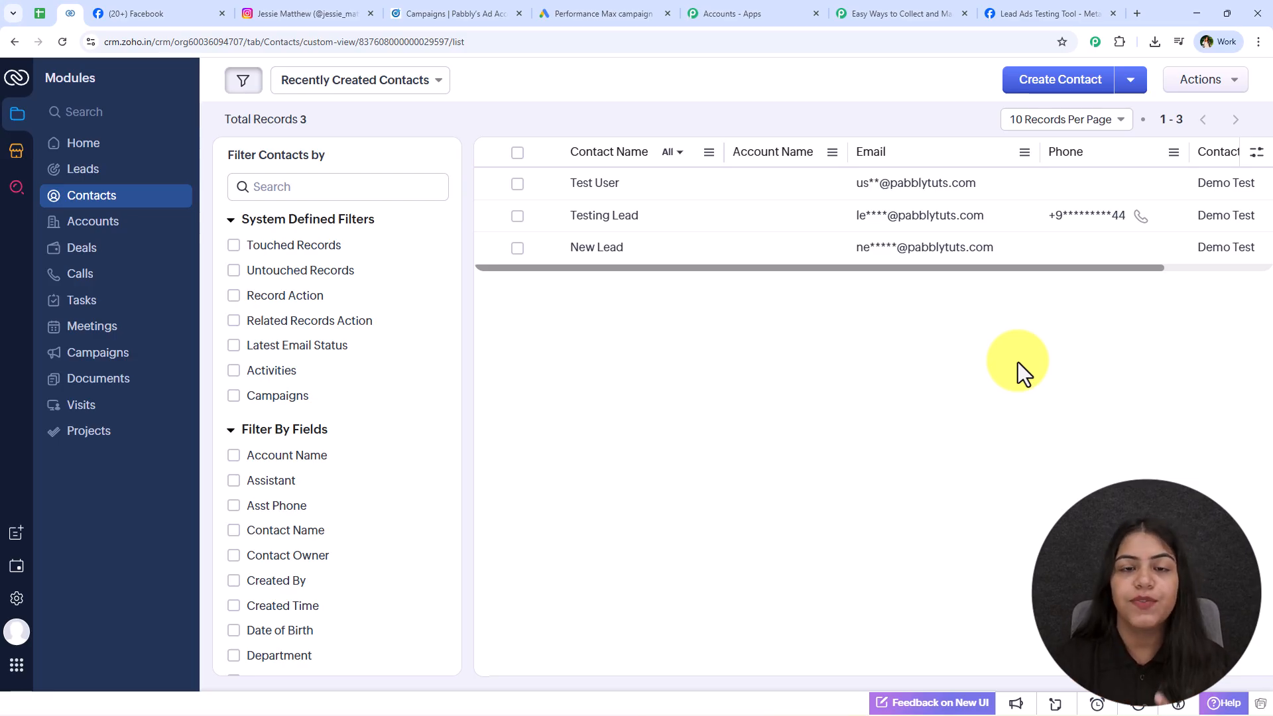
pyautogui.click(846, 14)
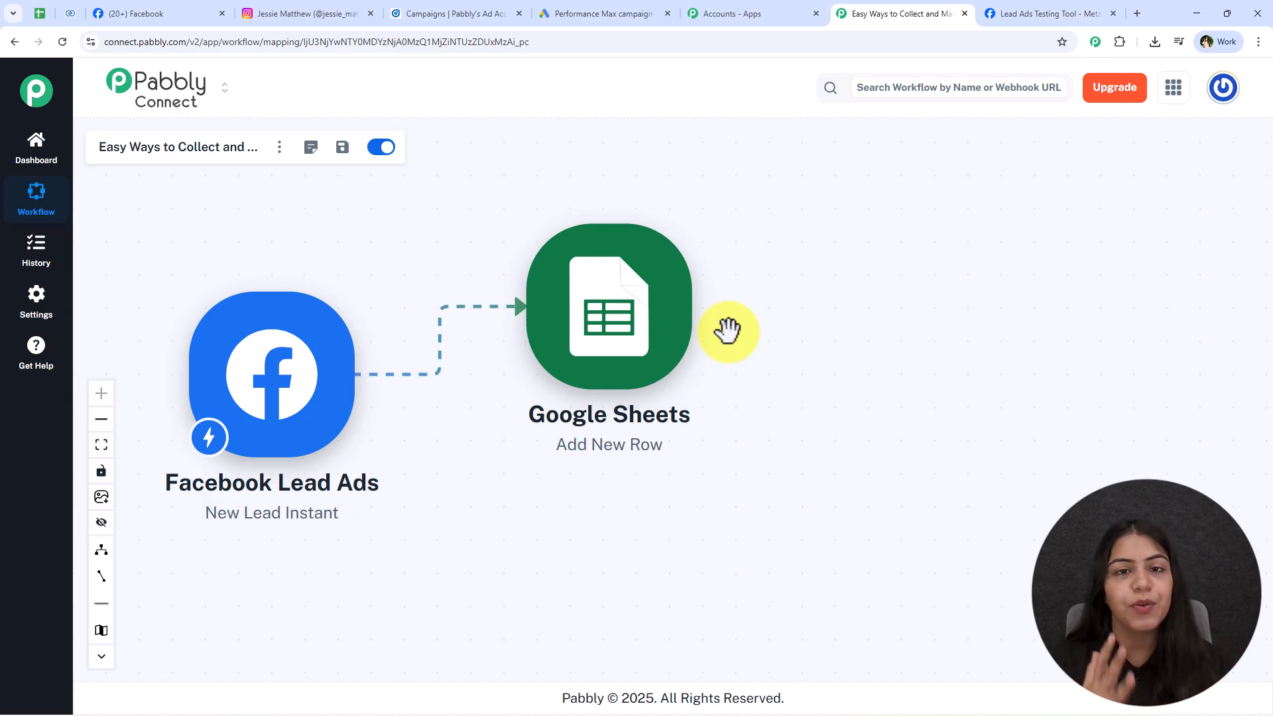
pyautogui.moveTo(715, 408)
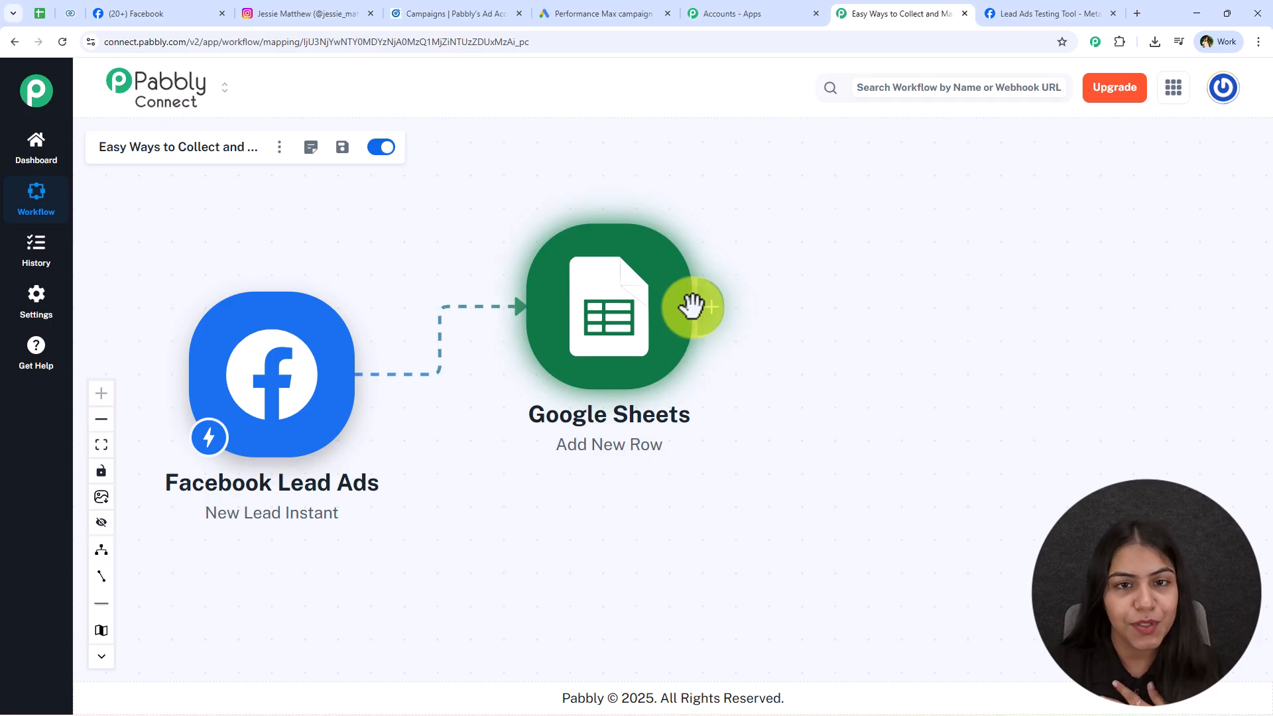
# Add a Zoho CRM Create Contact action after the Google Sheets step.
pyautogui.click(708, 323)
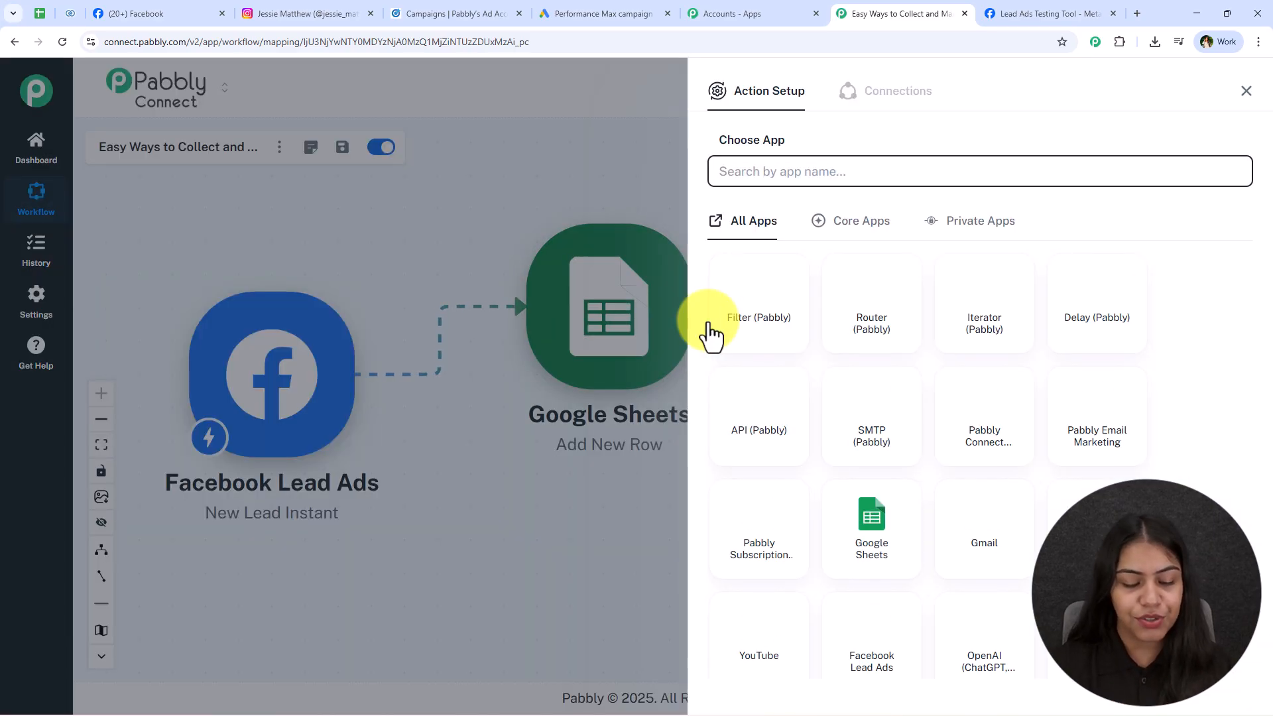
pyautogui.write('Zoho C')
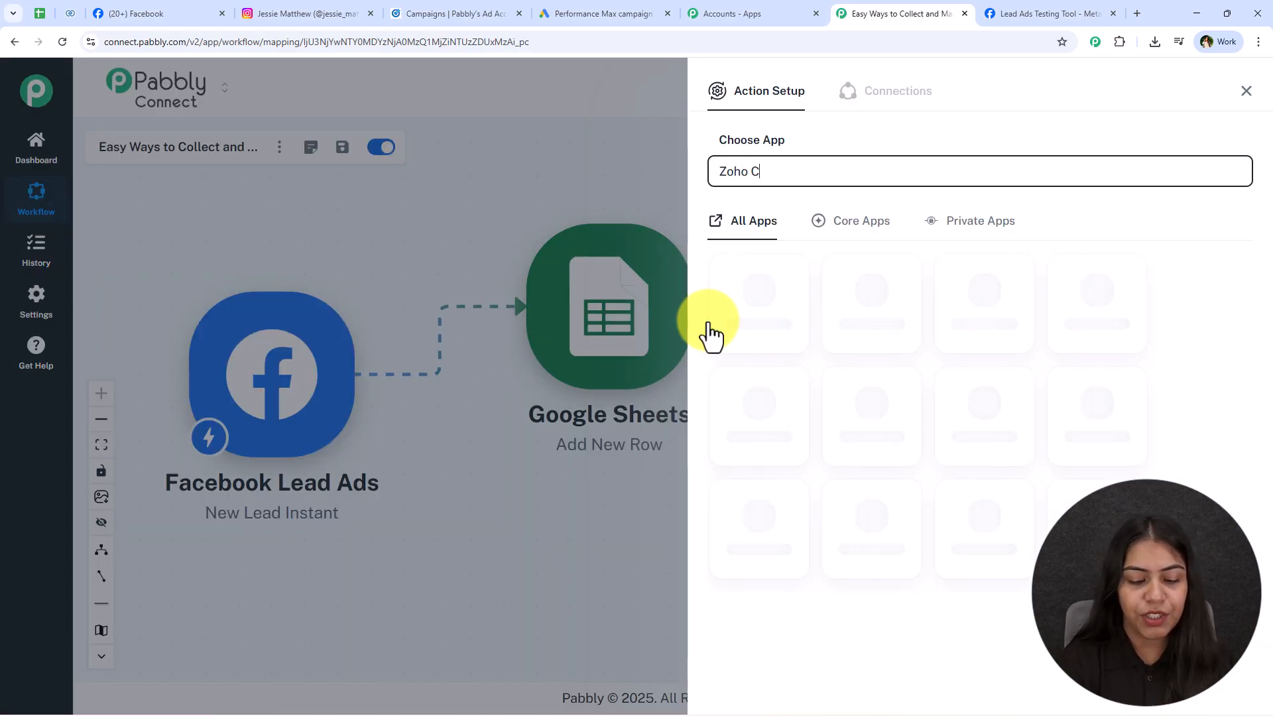
pyautogui.write('RM')
pyautogui.click(738, 331)
pyautogui.click(769, 248)
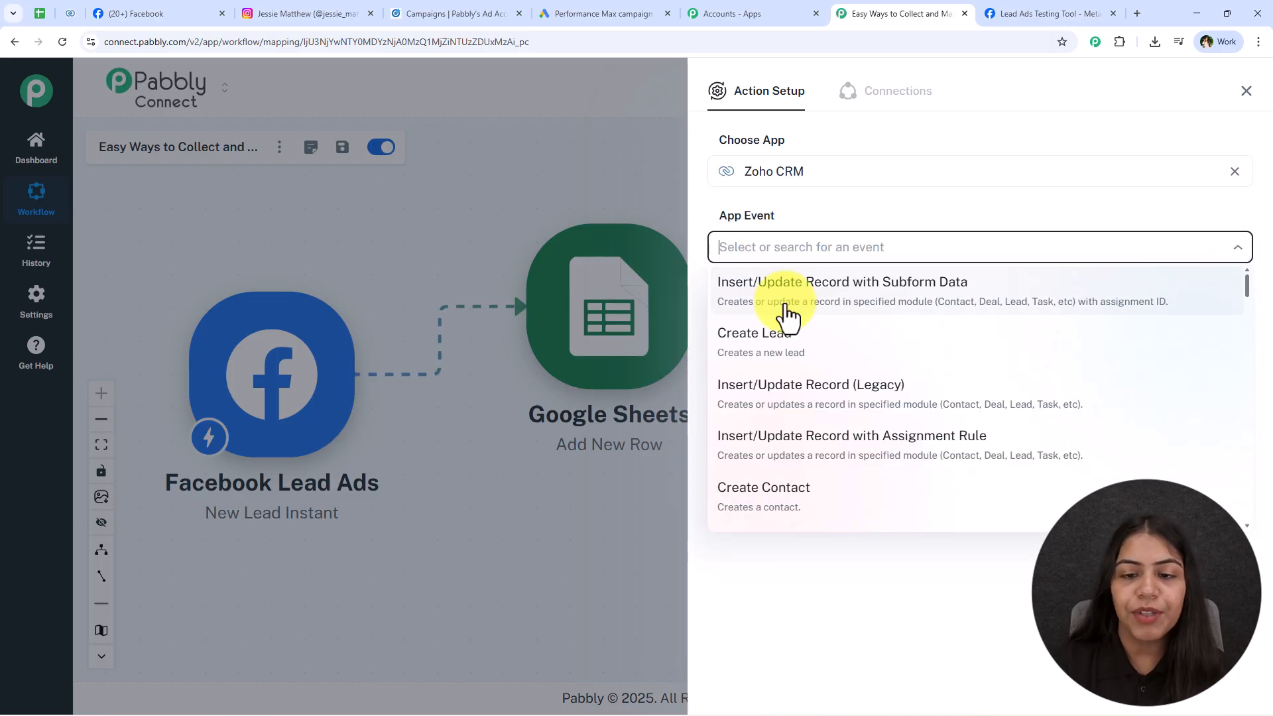
pyautogui.click(792, 497)
# Start adding a new Zoho CRM connection.
pyautogui.click(769, 311)
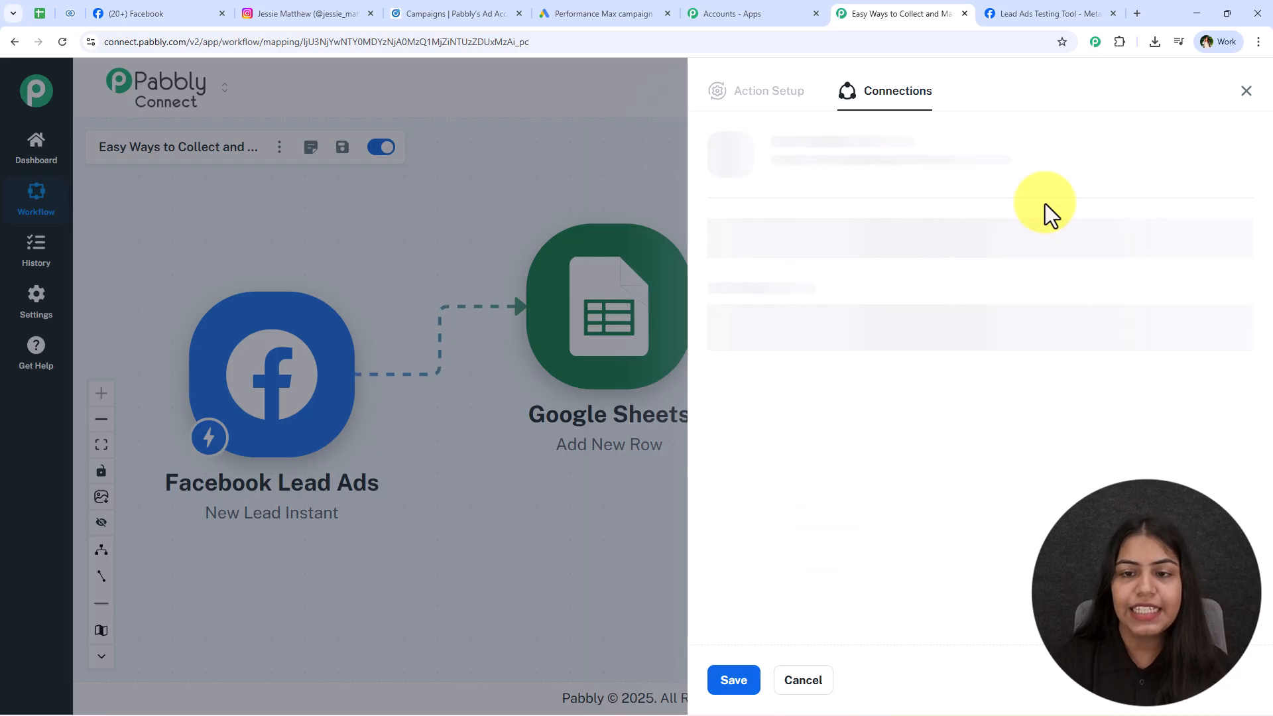
pyautogui.moveTo(1068, 227); pyautogui.dragTo(873, 239)
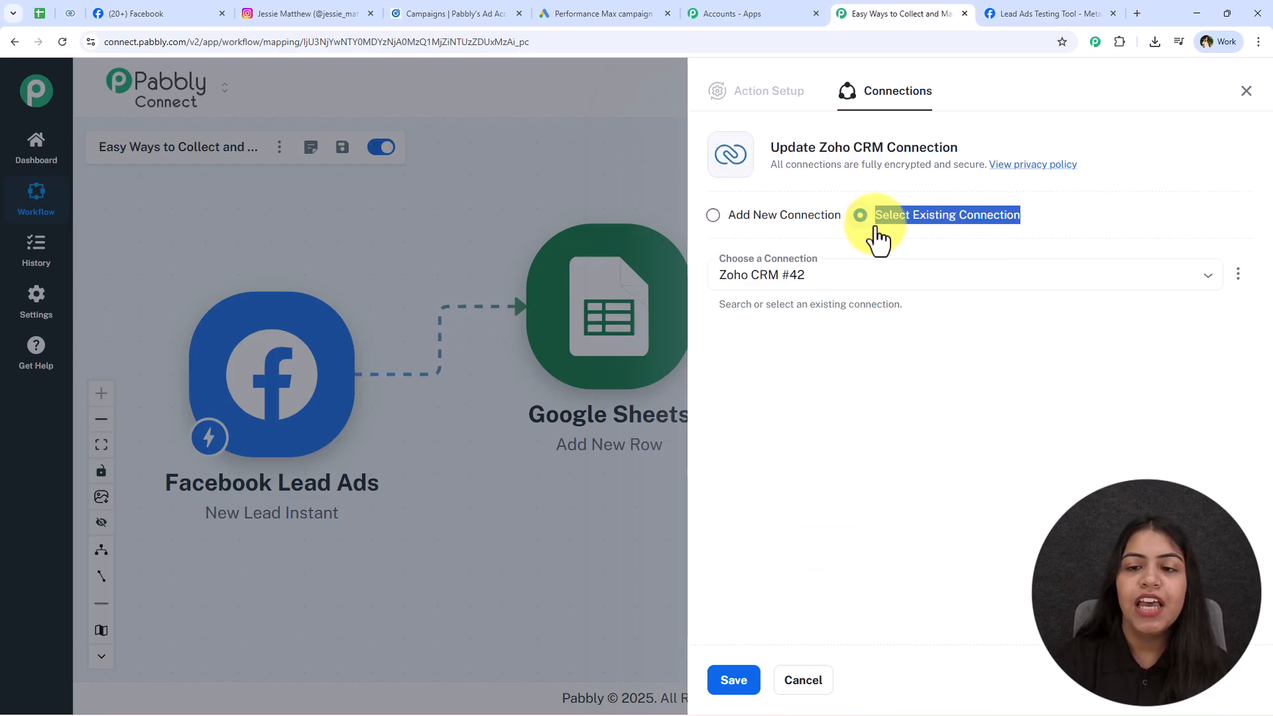
pyautogui.click(743, 681)
pyautogui.click(729, 218)
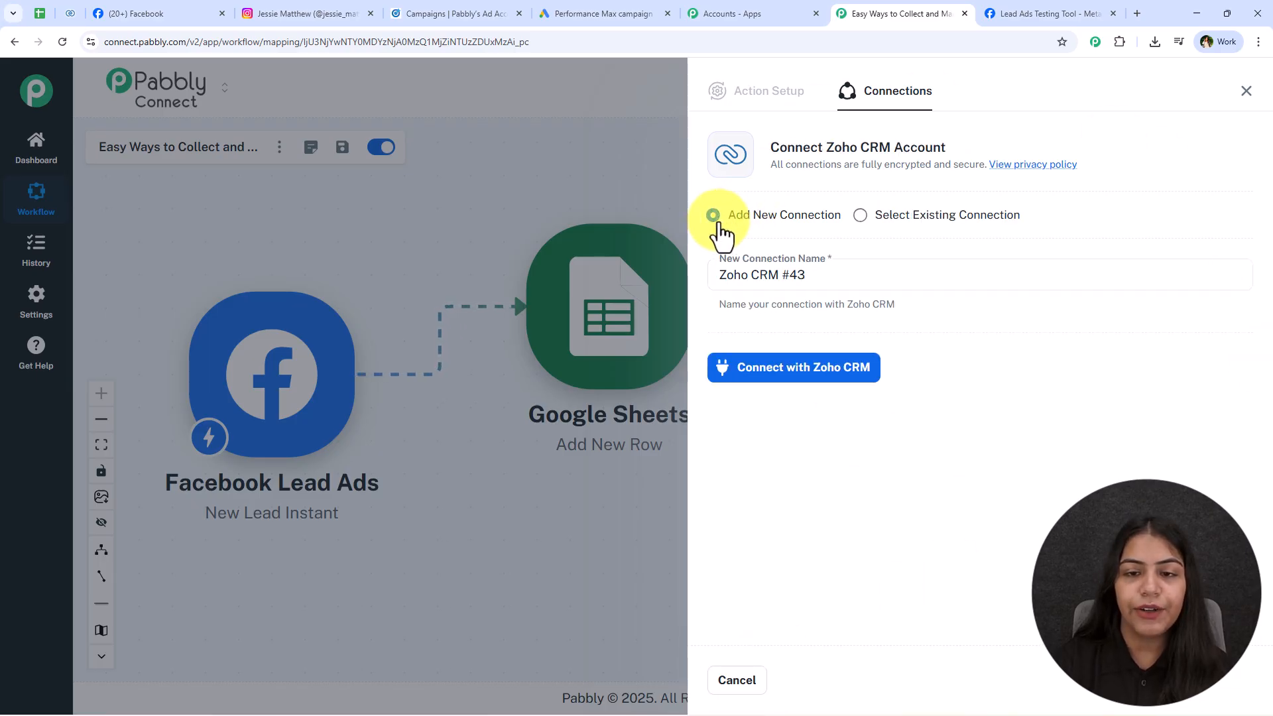
pyautogui.click(801, 391)
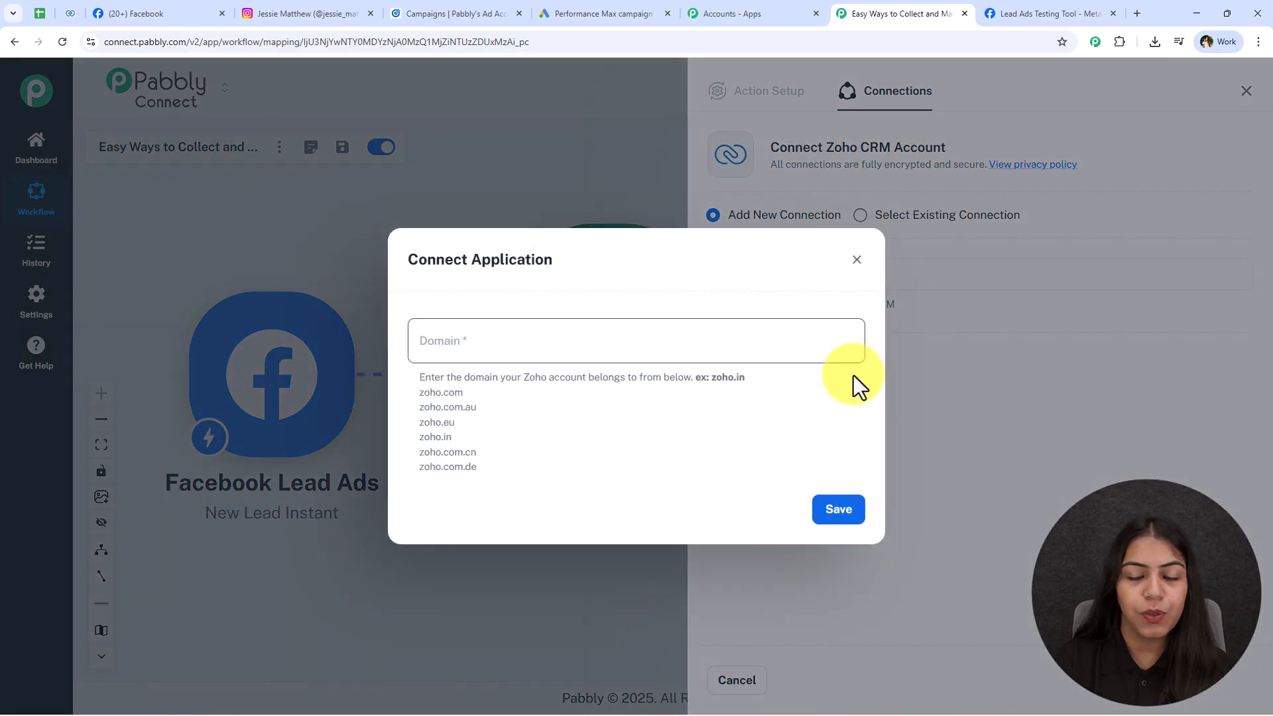
pyautogui.click(477, 341)
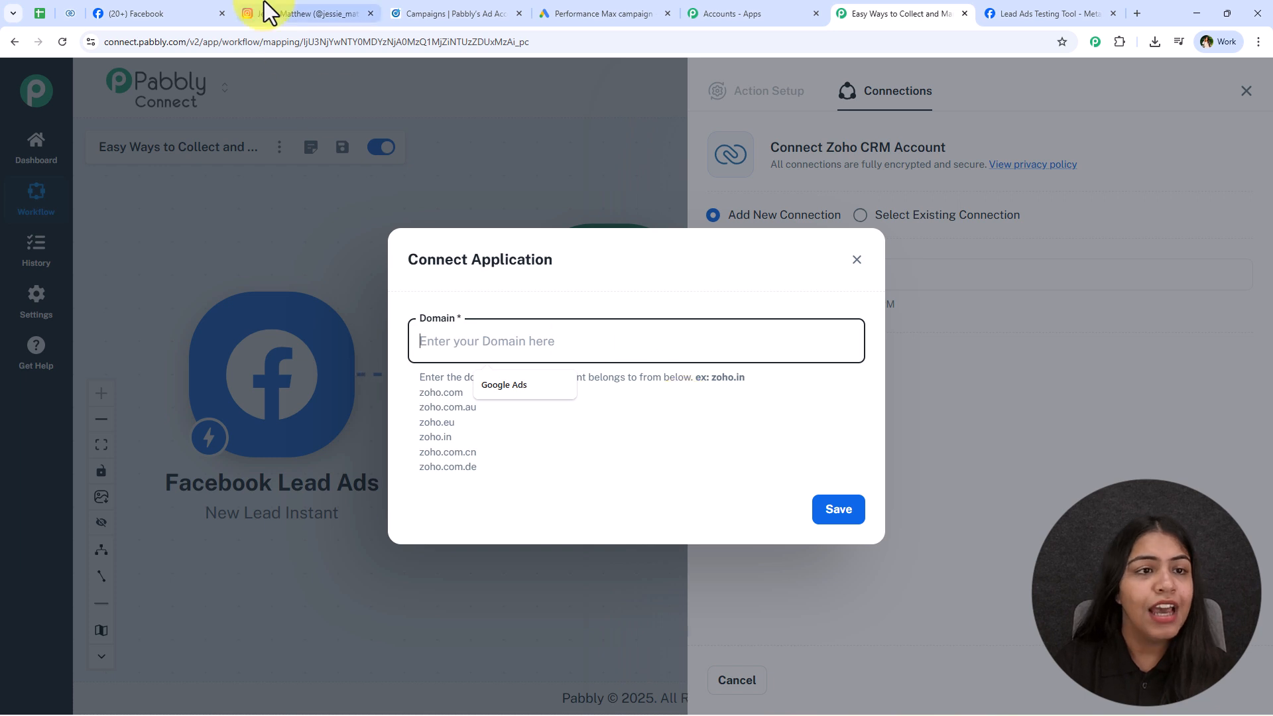
# Copy zoho.in from the Zoho CRM address and enter it as the Domain.
pyautogui.click(69, 14)
pyautogui.click(138, 41)
pyautogui.click(138, 42)
pyautogui.moveTo(167, 46)
pyautogui.mouseDown()
pyautogui.moveTo(189, 48)
pyautogui.moveTo(164, 38)
pyautogui.mouseUp()
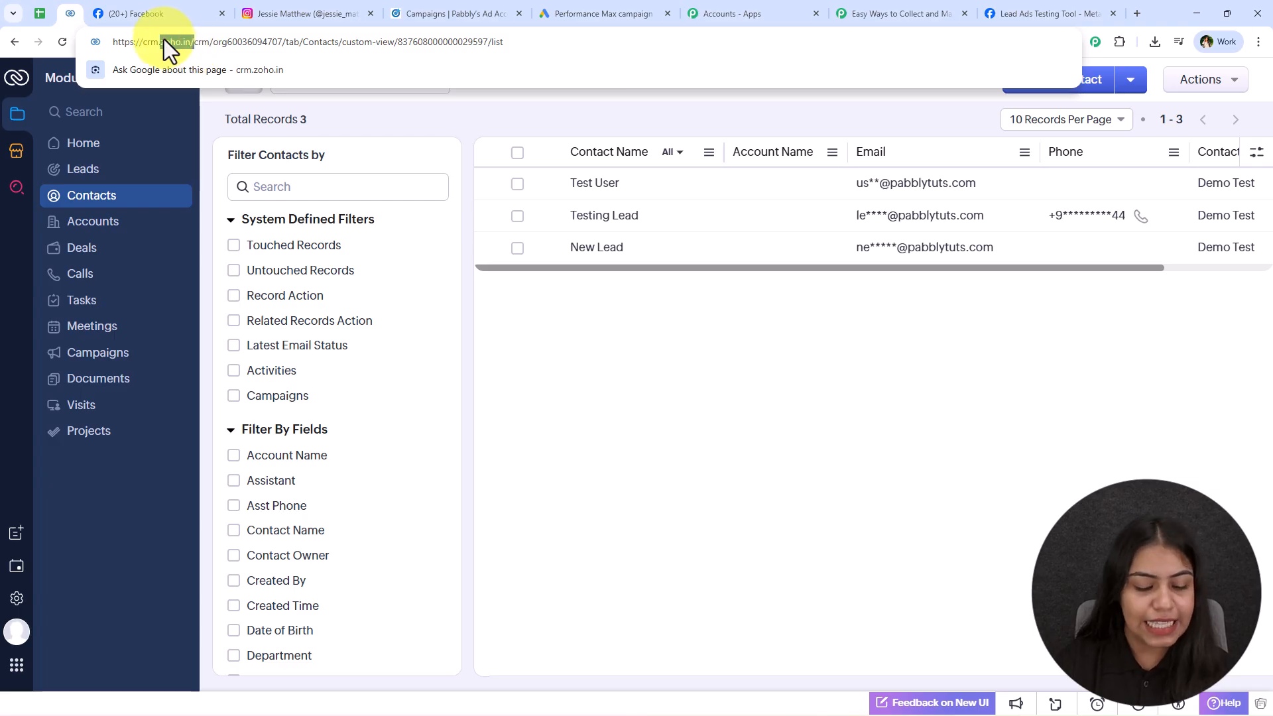
pyautogui.hotkey('ctrl', 'c')
pyautogui.click(862, 14)
pyautogui.click(623, 341)
pyautogui.hotkey('ctrl', 'v')
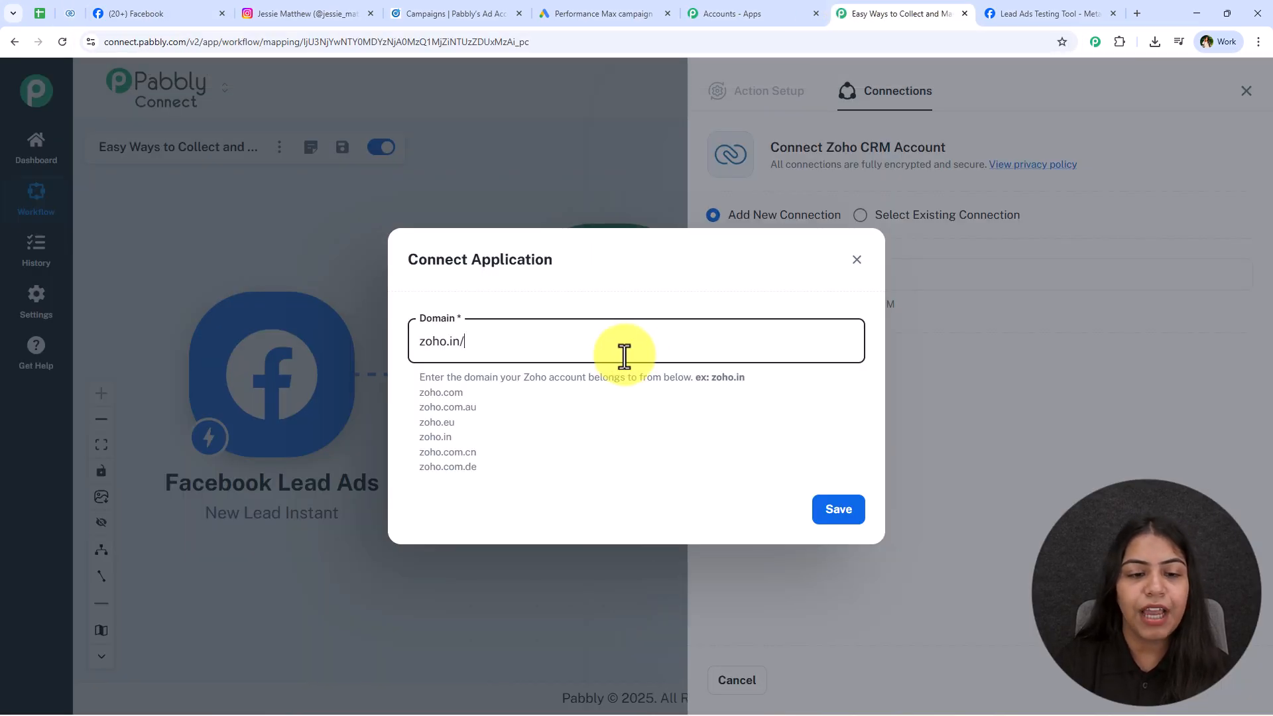
pyautogui.press('BackSpace')
# Save the connection and accept Pabbly Connect's access request in Zoho.
pyautogui.moveTo(518, 468); pyautogui.dragTo(419, 390)
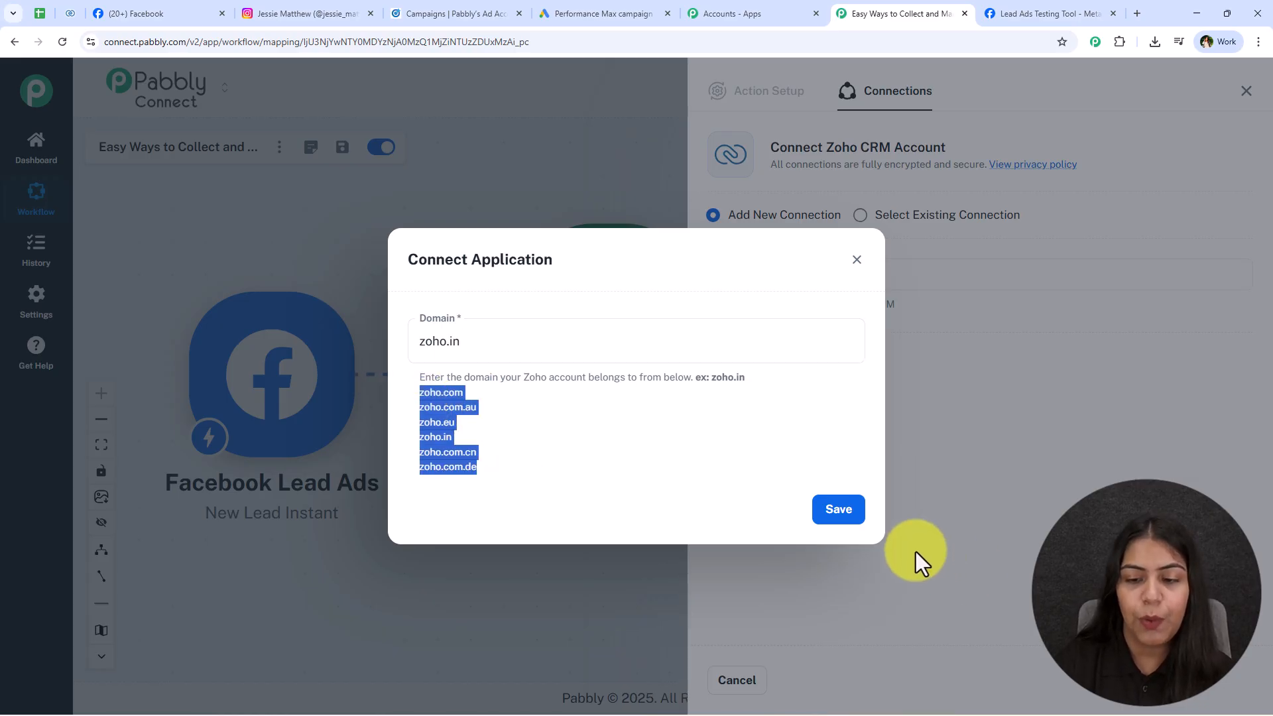
pyautogui.click(852, 523)
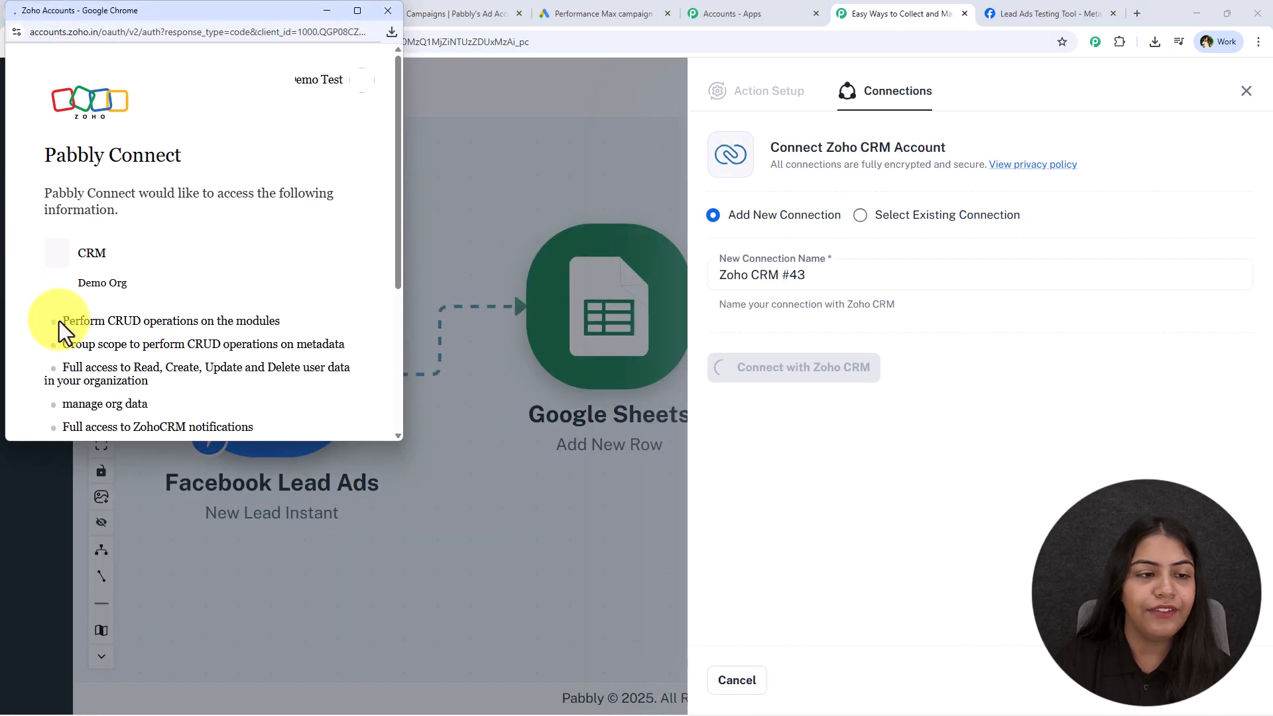
pyautogui.scroll(-4, 144, 329)
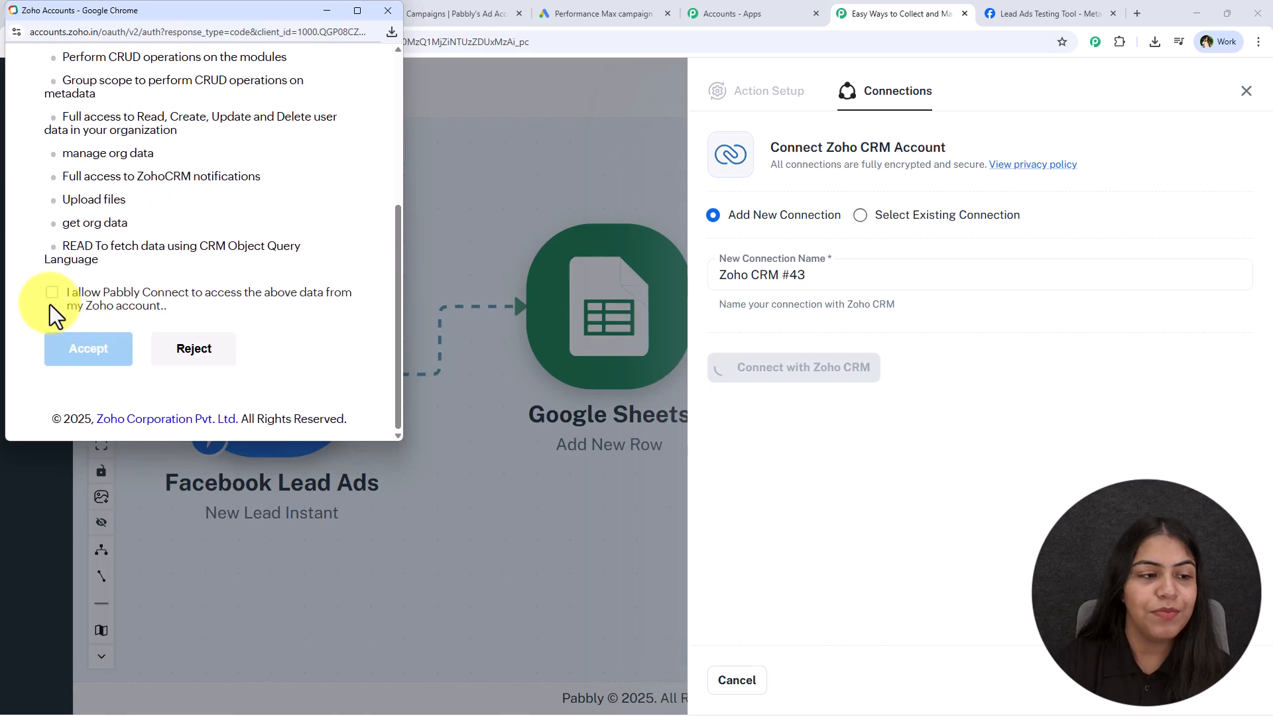
pyautogui.click(51, 294)
pyautogui.click(72, 362)
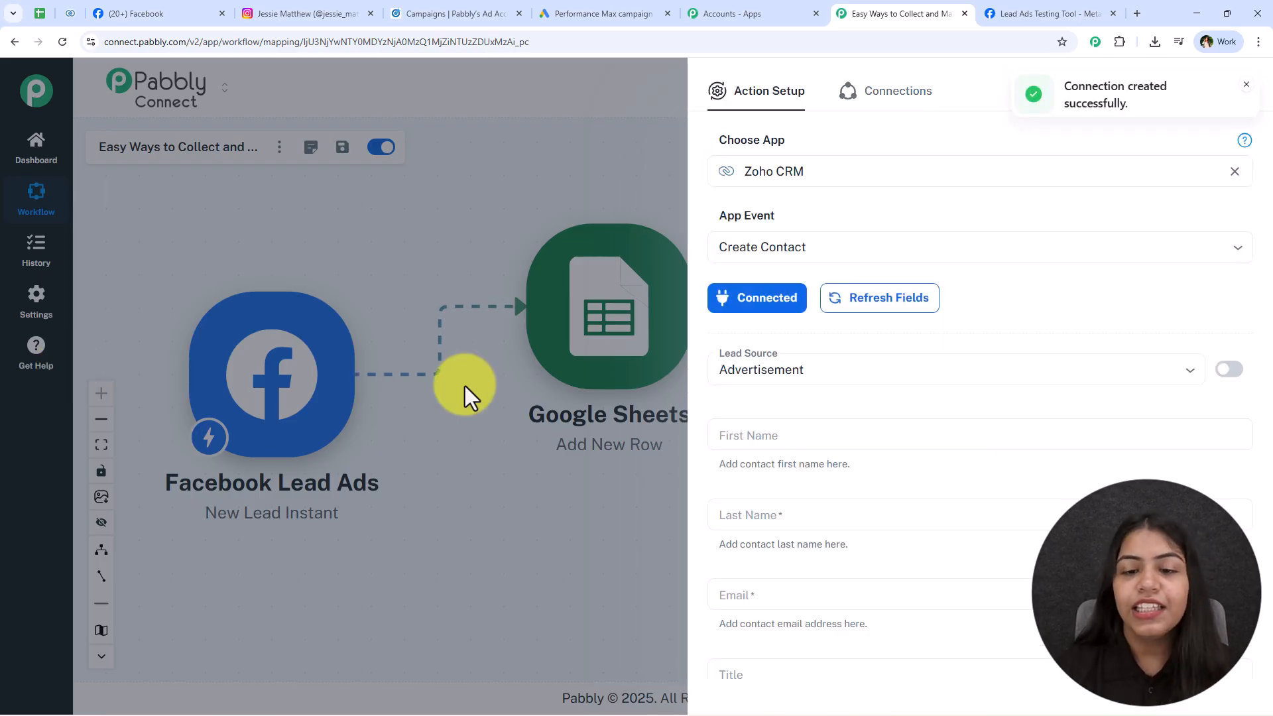
# Set the Zoho contact's Lead Source to Facebook.
pyautogui.click(796, 373)
pyautogui.click(799, 371)
pyautogui.click(788, 379)
pyautogui.scroll(-5, 796, 506)
pyautogui.click(762, 601)
pyautogui.scroll(-3, 823, 398)
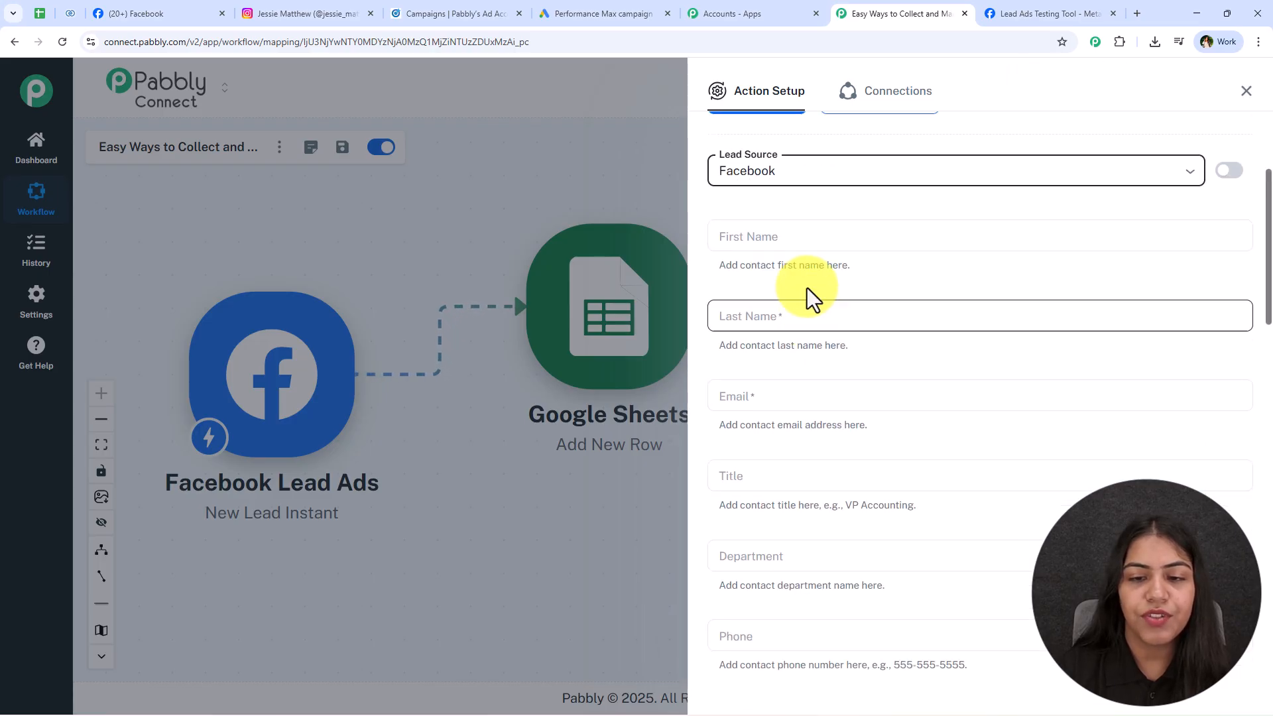
# Map first_name into First Name and last_name into Last Name, replacing a wrongly mapped email.
pyautogui.click(762, 242)
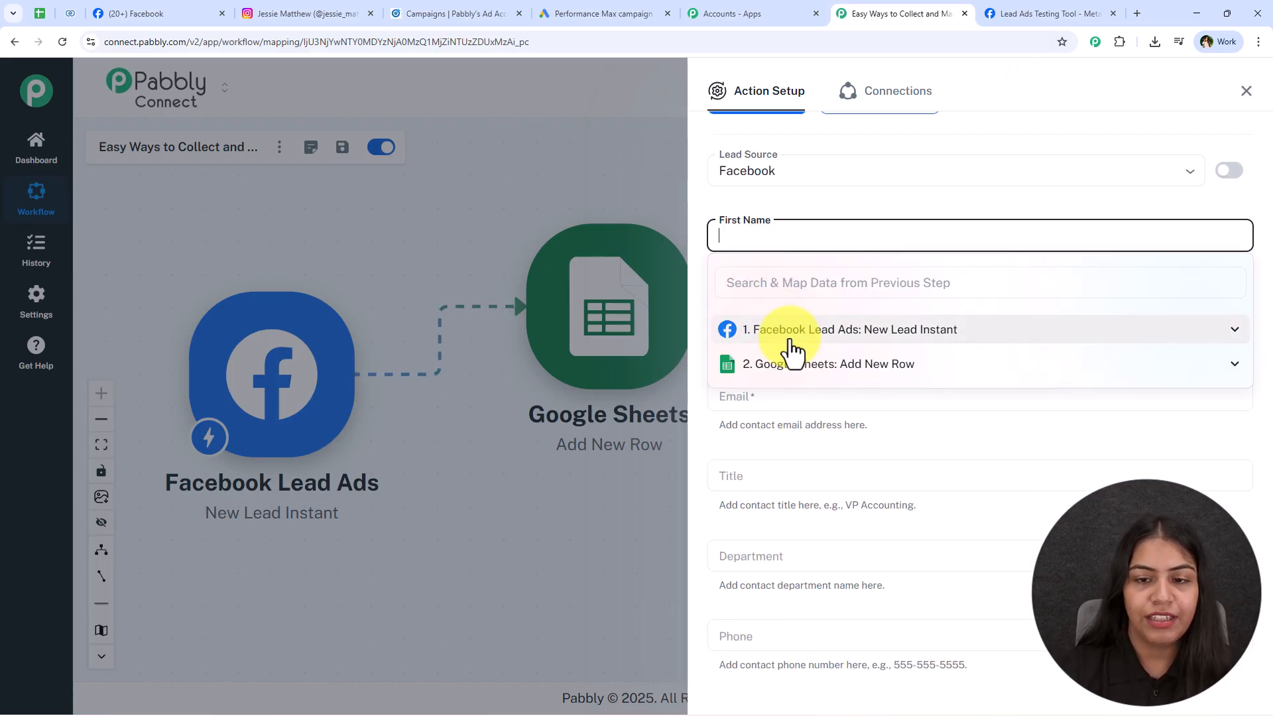
pyautogui.click(988, 334)
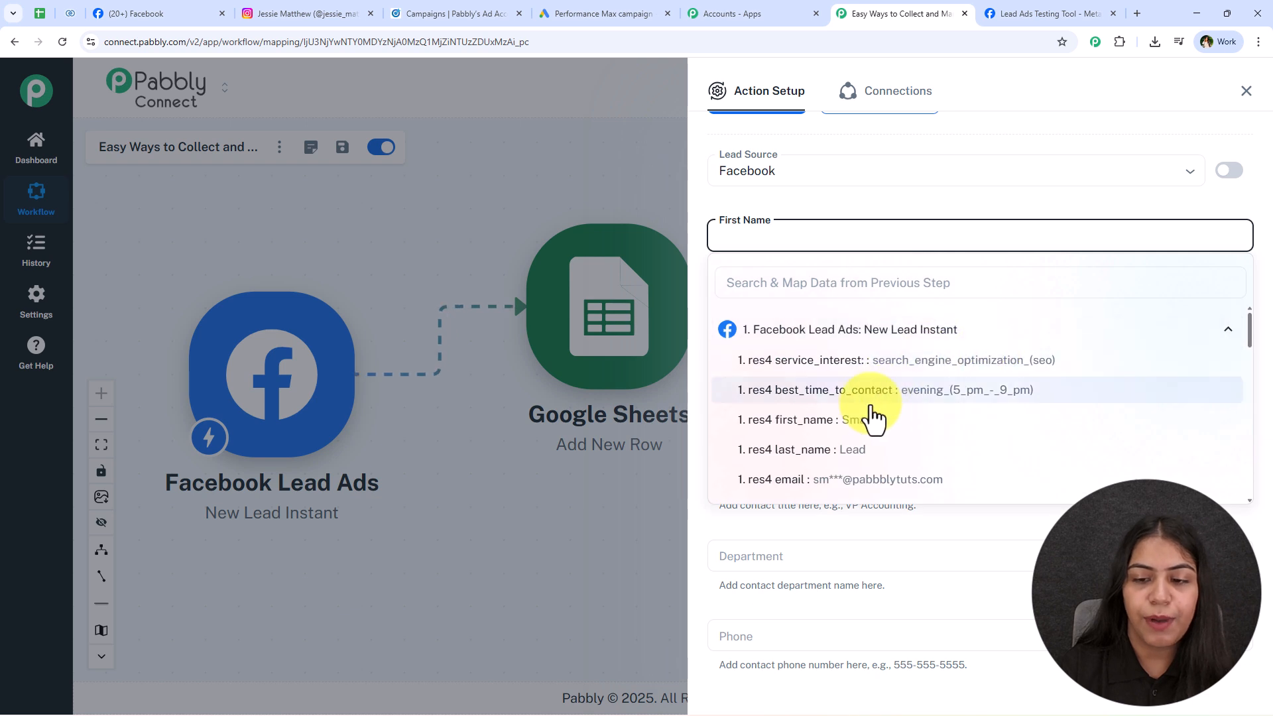
pyautogui.click(851, 421)
pyautogui.click(800, 314)
pyautogui.click(826, 409)
pyautogui.click(883, 560)
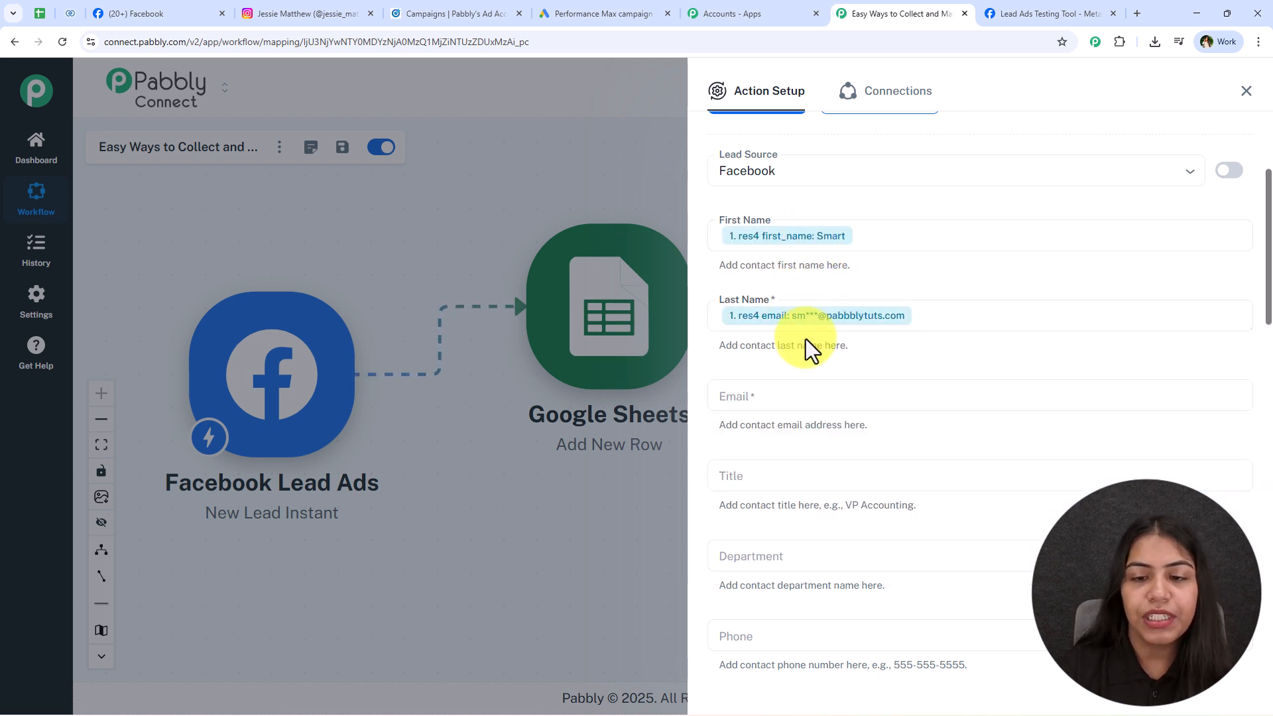
pyautogui.click(784, 394)
pyautogui.click(893, 321)
pyautogui.press('BackSpace')
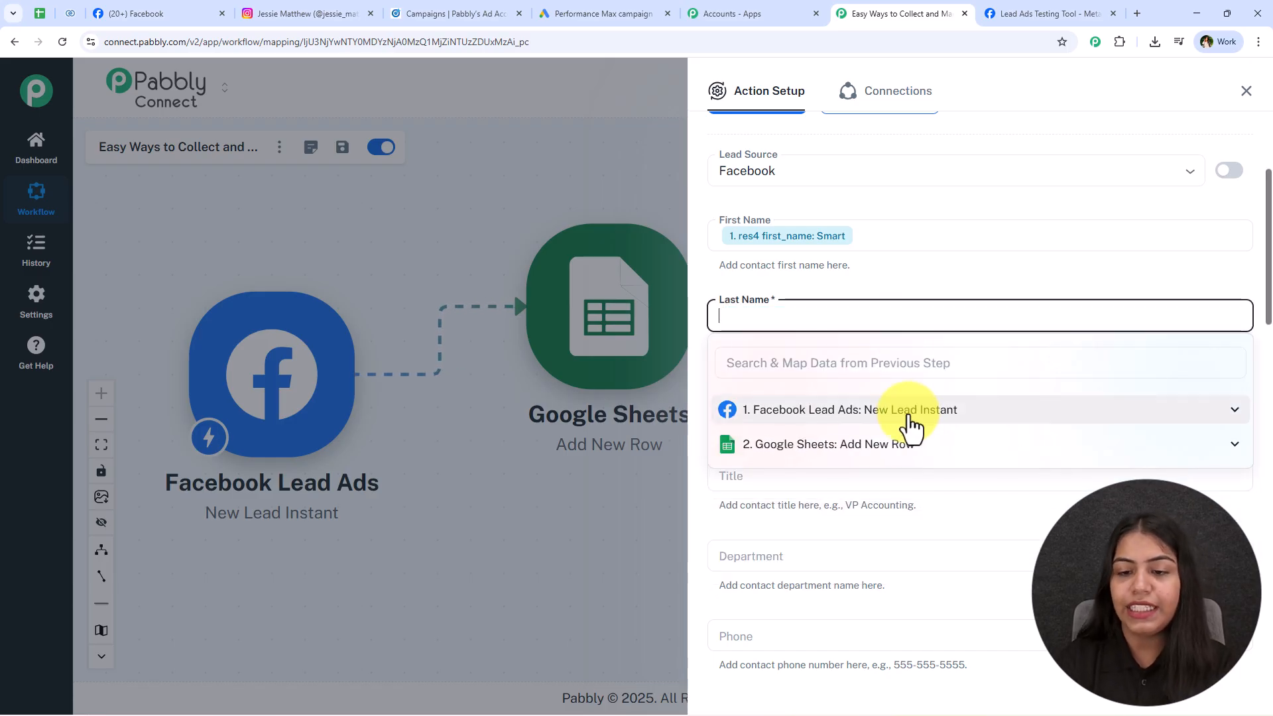
pyautogui.click(915, 415)
pyautogui.click(898, 528)
# Map the lead's email into Email, leaving Phone and Department unmapped.
pyautogui.click(782, 394)
pyautogui.click(829, 490)
pyautogui.scroll(-1, 897, 600)
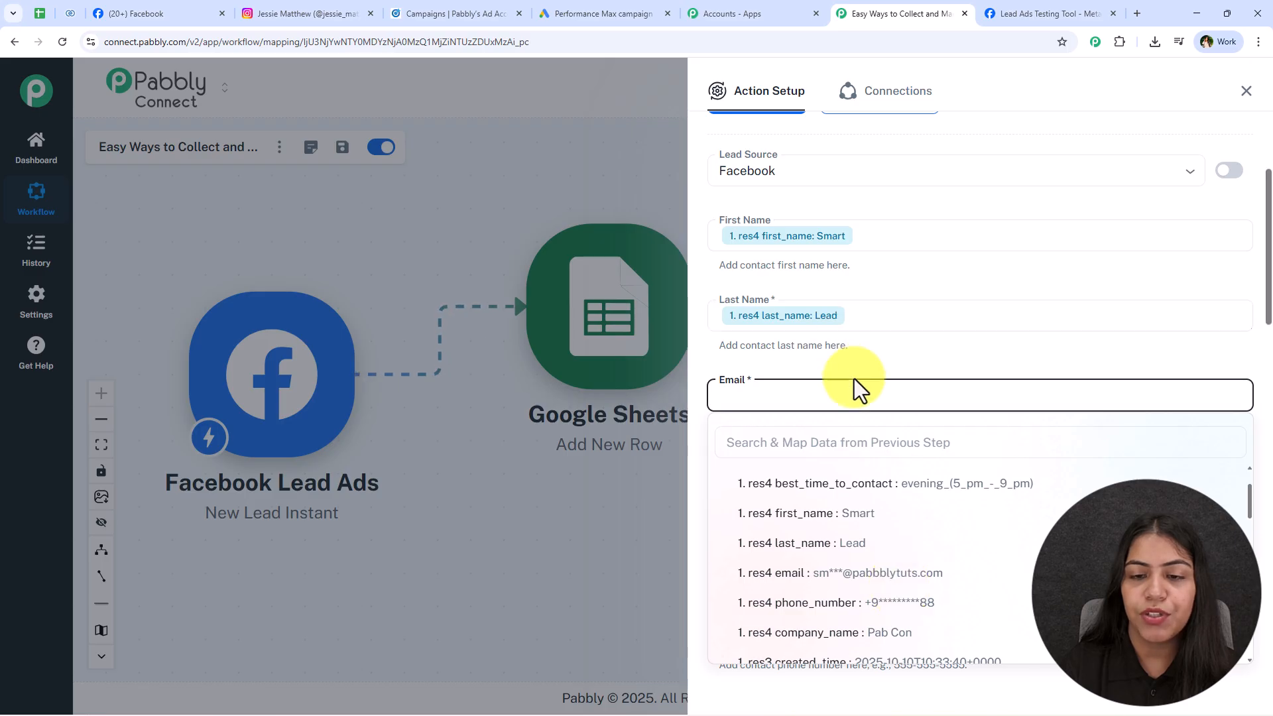
pyautogui.click(877, 573)
pyautogui.scroll(-3, 862, 431)
pyautogui.click(803, 439)
pyautogui.click(816, 531)
pyautogui.scroll(-2, 866, 605)
pyautogui.click(893, 587)
pyautogui.click(863, 363)
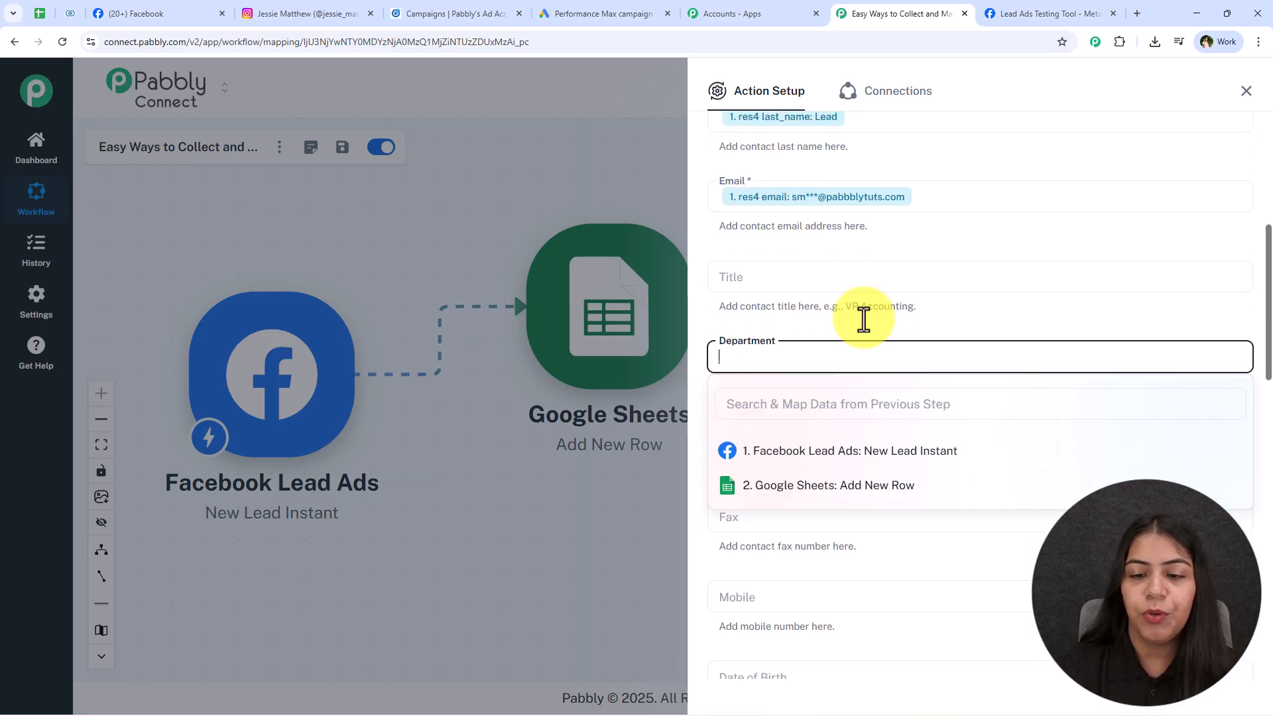
pyautogui.click(937, 319)
pyautogui.scroll(-2, 853, 364)
pyautogui.scroll(4, 854, 366)
pyautogui.scroll(-19, 943, 291)
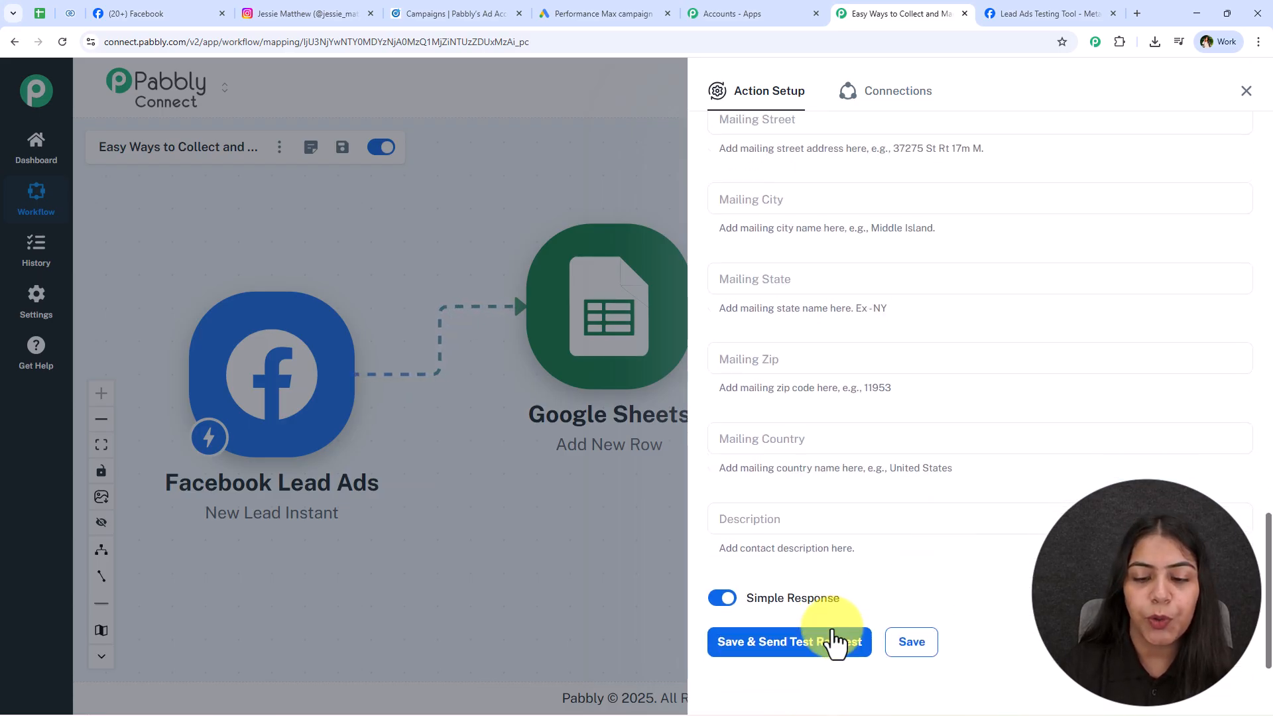
# Save the Zoho CRM step with a test request, then go to the Zoho CRM contacts.
pyautogui.click(833, 616)
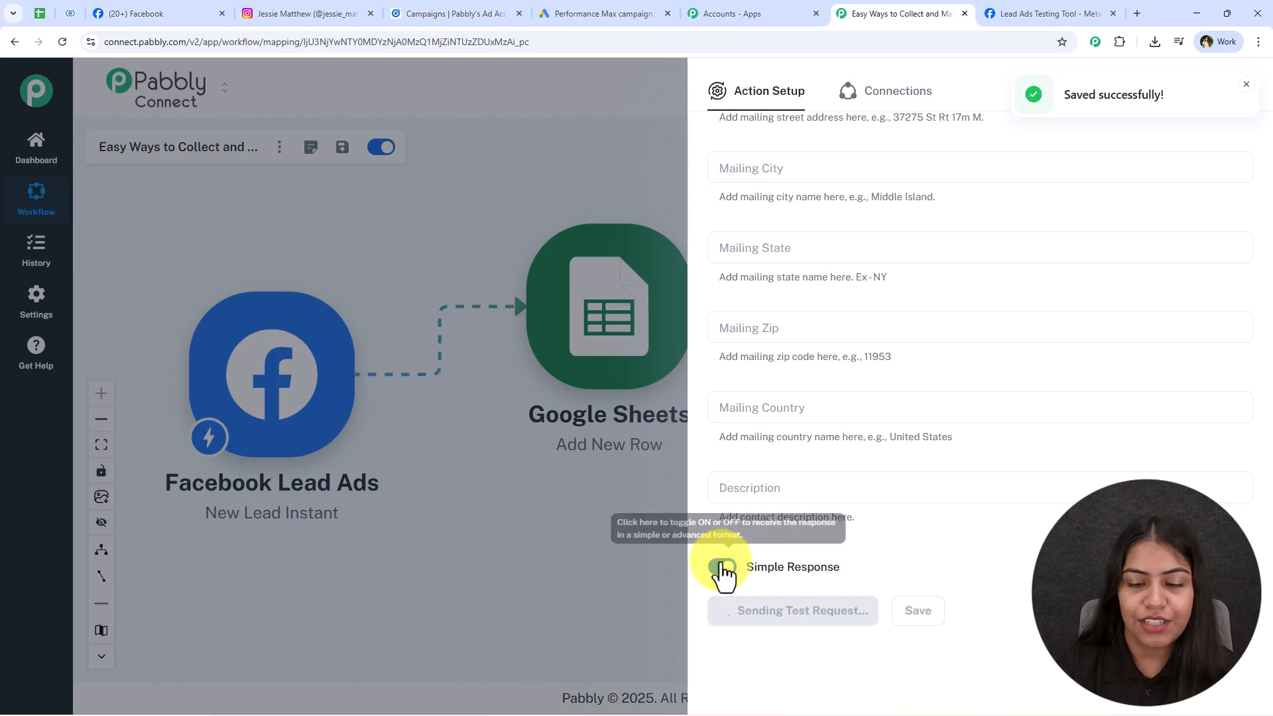
pyautogui.scroll(-4, 1144, 250)
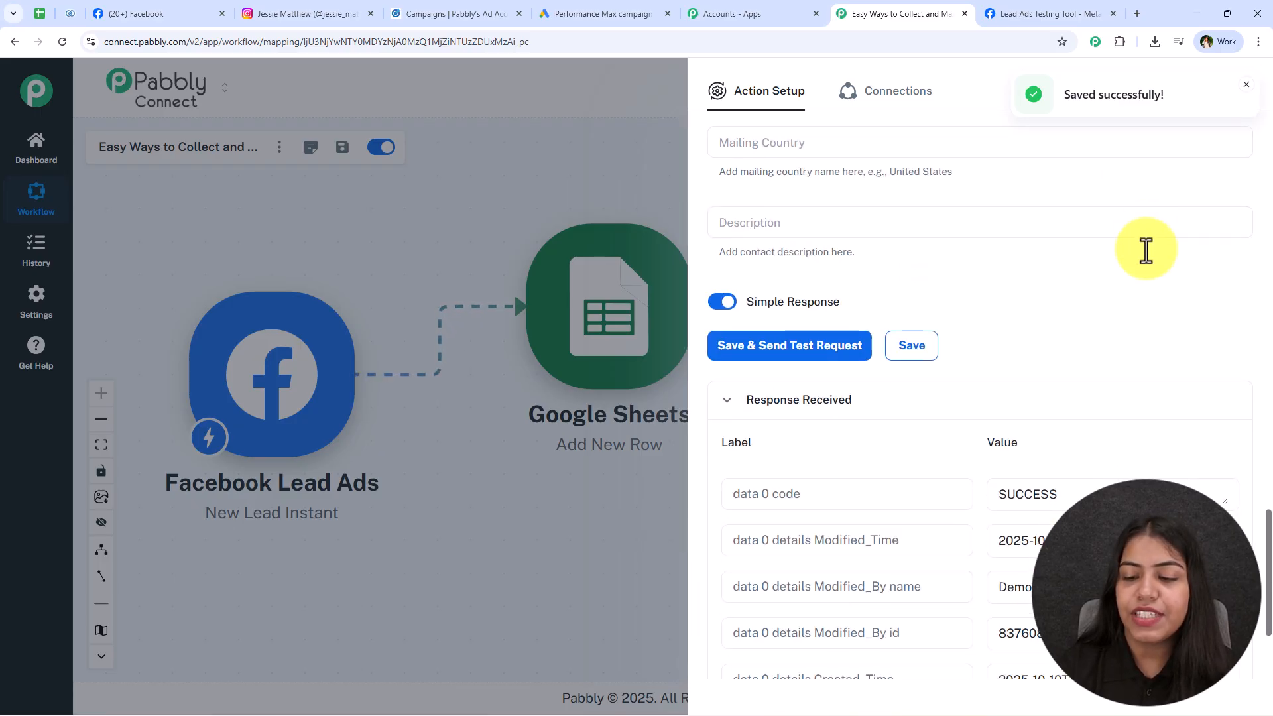
pyautogui.scroll(-2, 1146, 251)
pyautogui.click(1245, 86)
pyautogui.click(1246, 94)
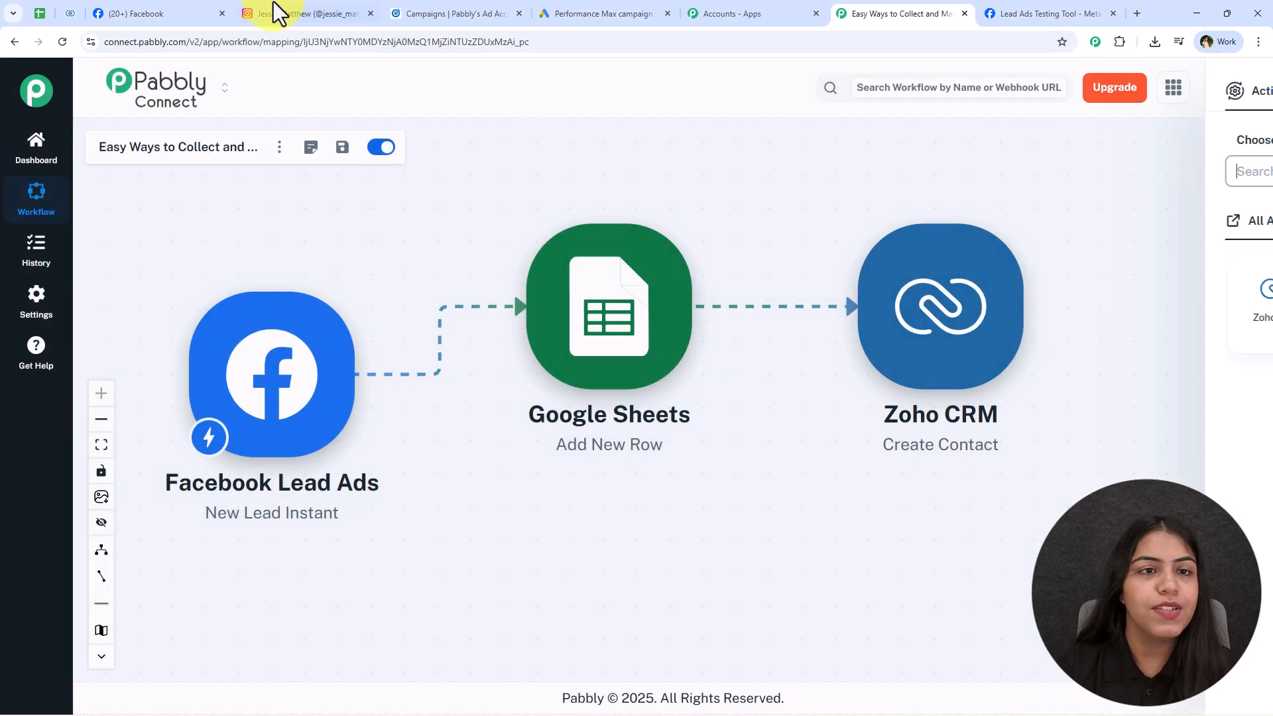
pyautogui.click(70, 14)
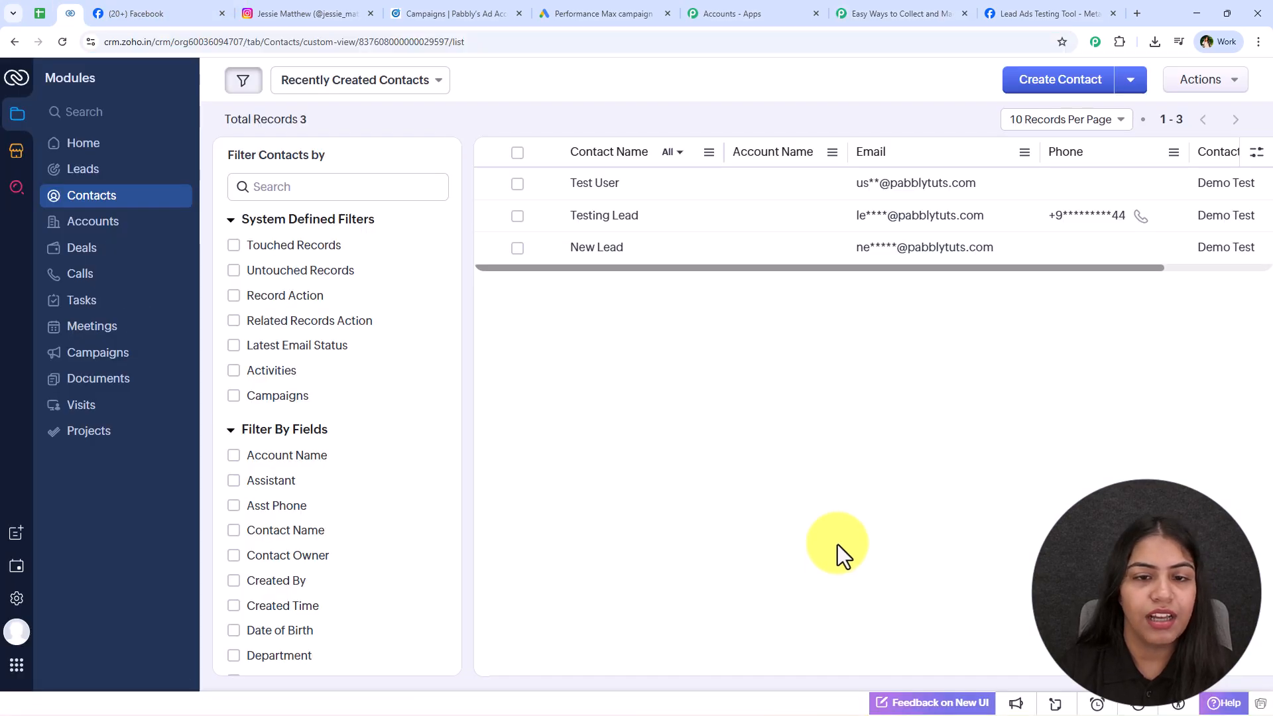
# Reload Zoho CRM contacts to confirm the Smart Lead contact, then return to the Pabbly canvas.
pyautogui.click(63, 43)
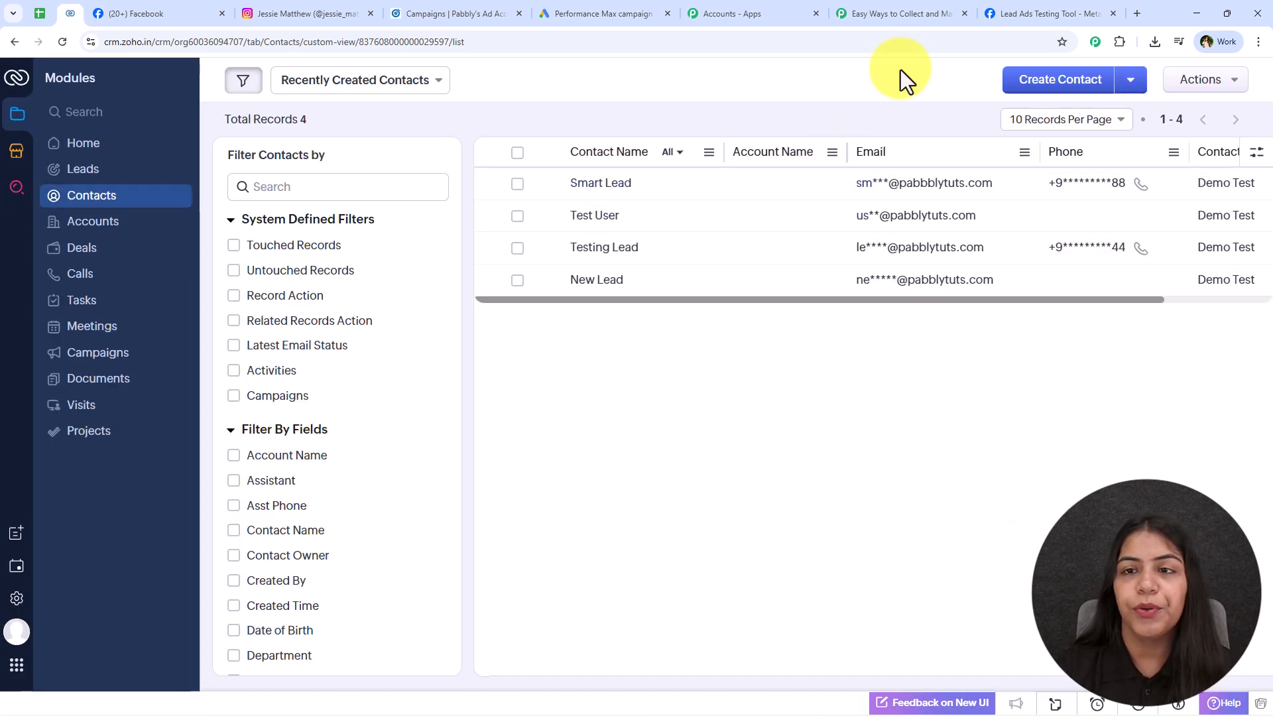
pyautogui.click(902, 14)
pyautogui.moveTo(896, 345); pyautogui.dragTo(951, 337)
# Rearrange the Zoho CRM and Google Sheets steps on the workflow canvas.
pyautogui.moveTo(721, 462); pyautogui.dragTo(780, 502)
pyautogui.moveTo(636, 414); pyautogui.dragTo(643, 440)
pyautogui.moveTo(366, 437); pyautogui.dragTo(329, 468)
pyautogui.moveTo(706, 398); pyautogui.dragTo(719, 365)
pyautogui.moveTo(1114, 321); pyautogui.dragTo(1094, 304)
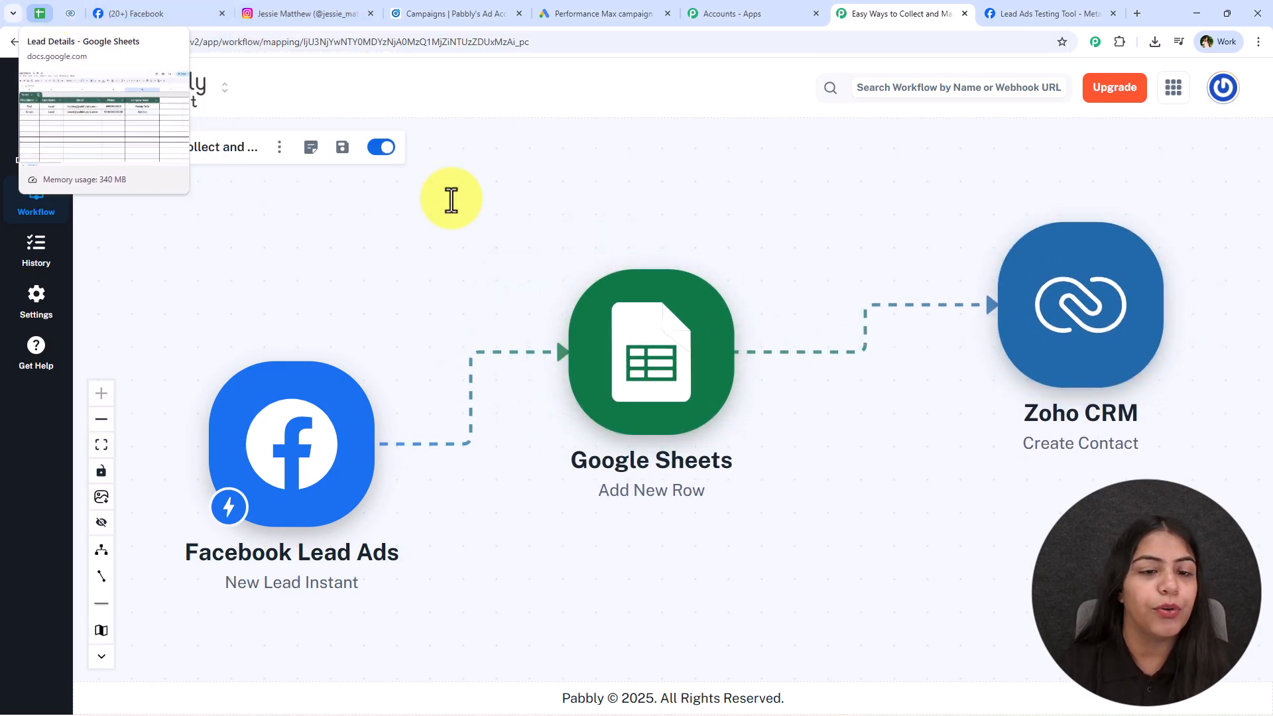
# Drag the Zoho CRM and Facebook Lead Ads steps level with Google Sheets in one row.
pyautogui.click(40, 13)
pyautogui.click(69, 13)
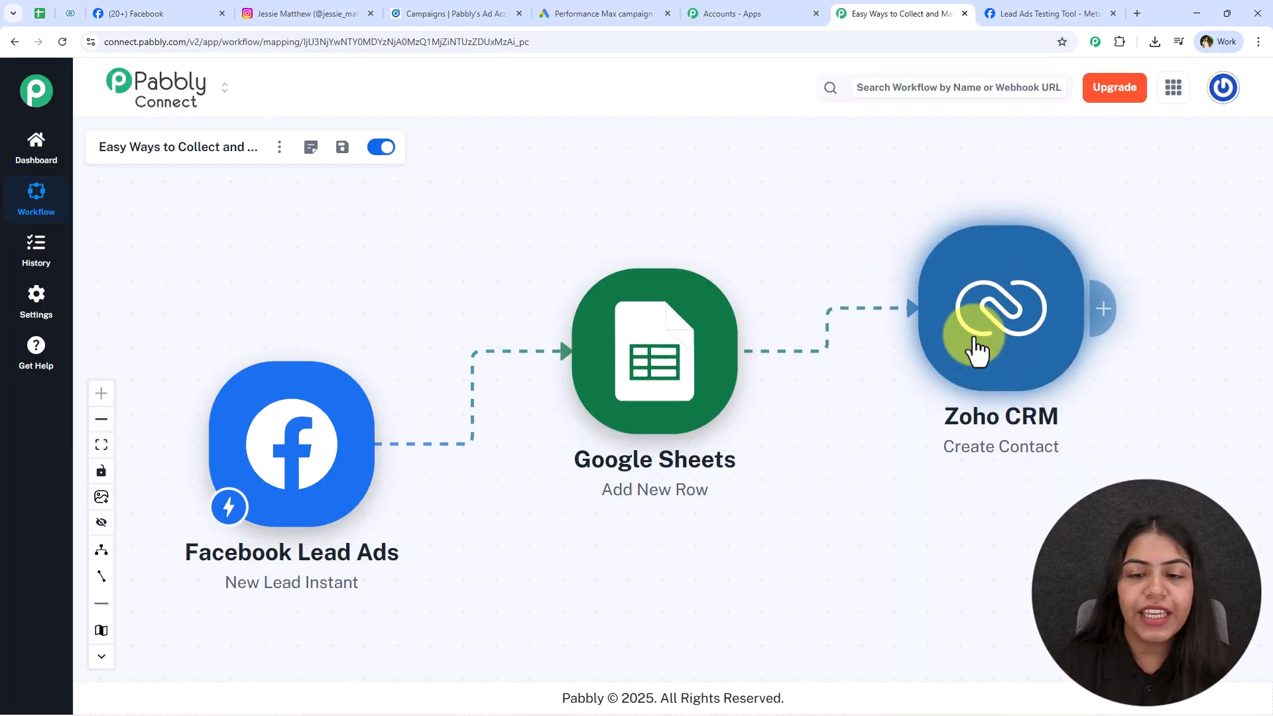
pyautogui.moveTo(972, 312)
pyautogui.mouseDown()
pyautogui.moveTo(984, 326)
pyautogui.moveTo(990, 307)
pyautogui.moveTo(988, 318)
pyautogui.mouseUp()
pyautogui.moveTo(221, 464); pyautogui.dragTo(302, 361)
pyautogui.moveTo(979, 337); pyautogui.dragTo(997, 411)
pyautogui.scroll(-2, 690, 610)
pyautogui.scroll(2, 690, 606)
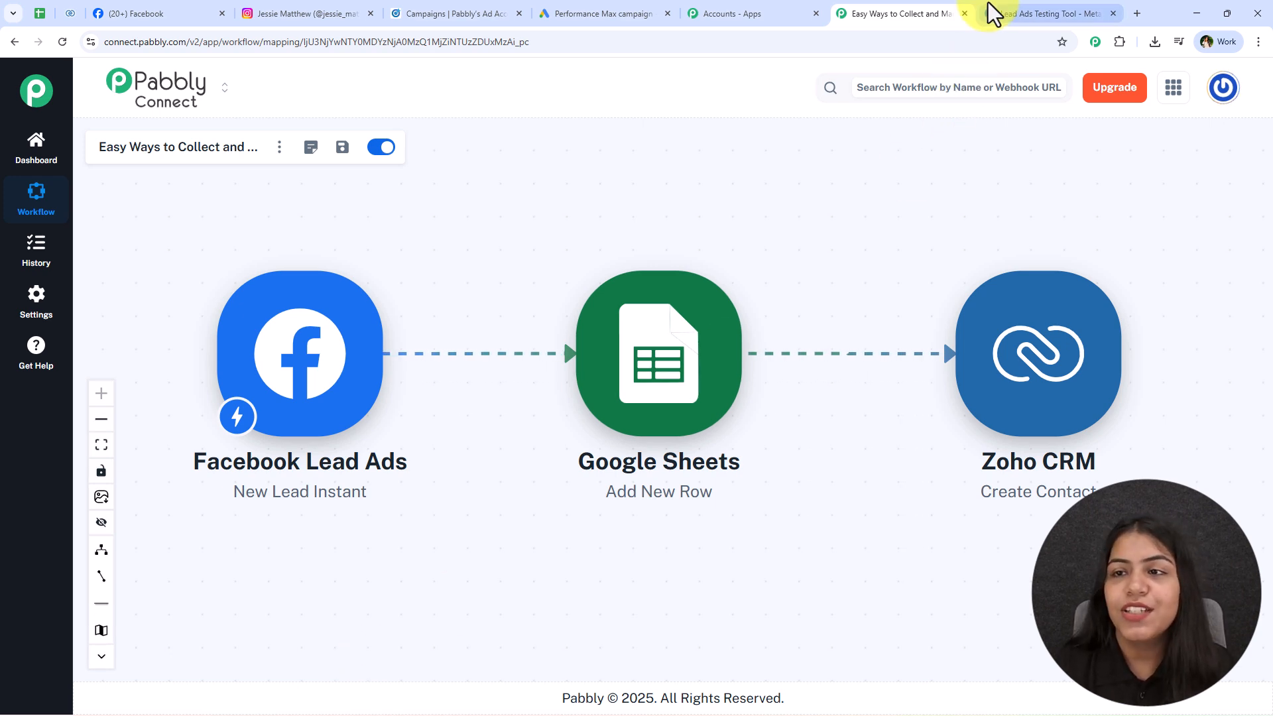
pyautogui.click(1042, 13)
# Reload the Lead Ads Testing Tool and select the Digital Dynamics page with Lead Form 2.
pyautogui.click(739, 520)
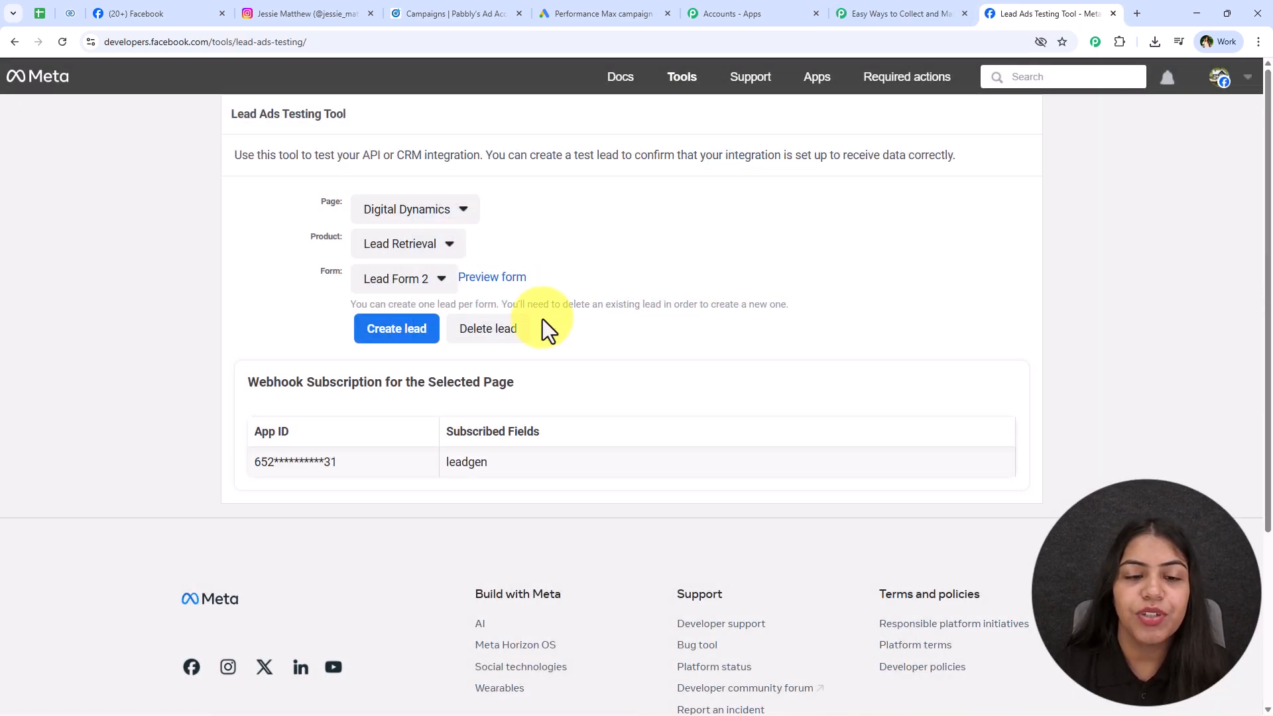
pyautogui.click(60, 42)
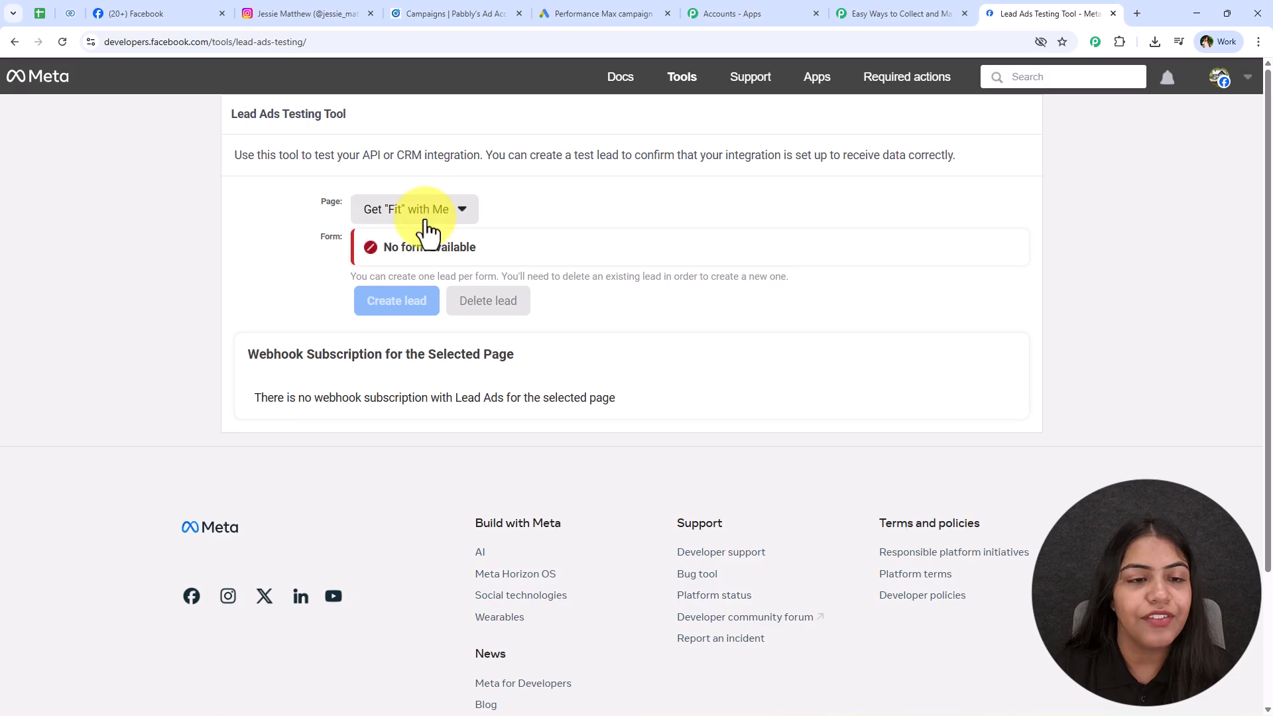
pyautogui.click(418, 213)
pyautogui.scroll(-6, 335, 432)
pyautogui.click(420, 563)
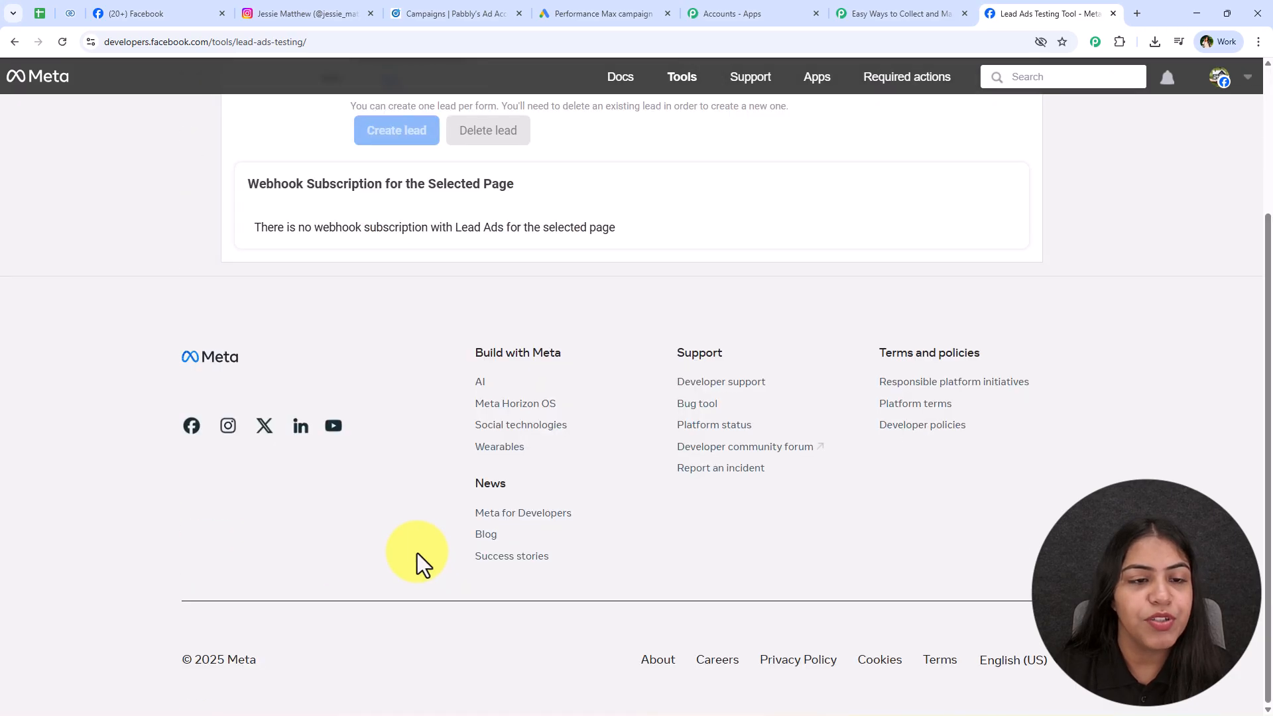
pyautogui.scroll(3, 418, 425)
pyautogui.click(415, 282)
pyautogui.click(399, 406)
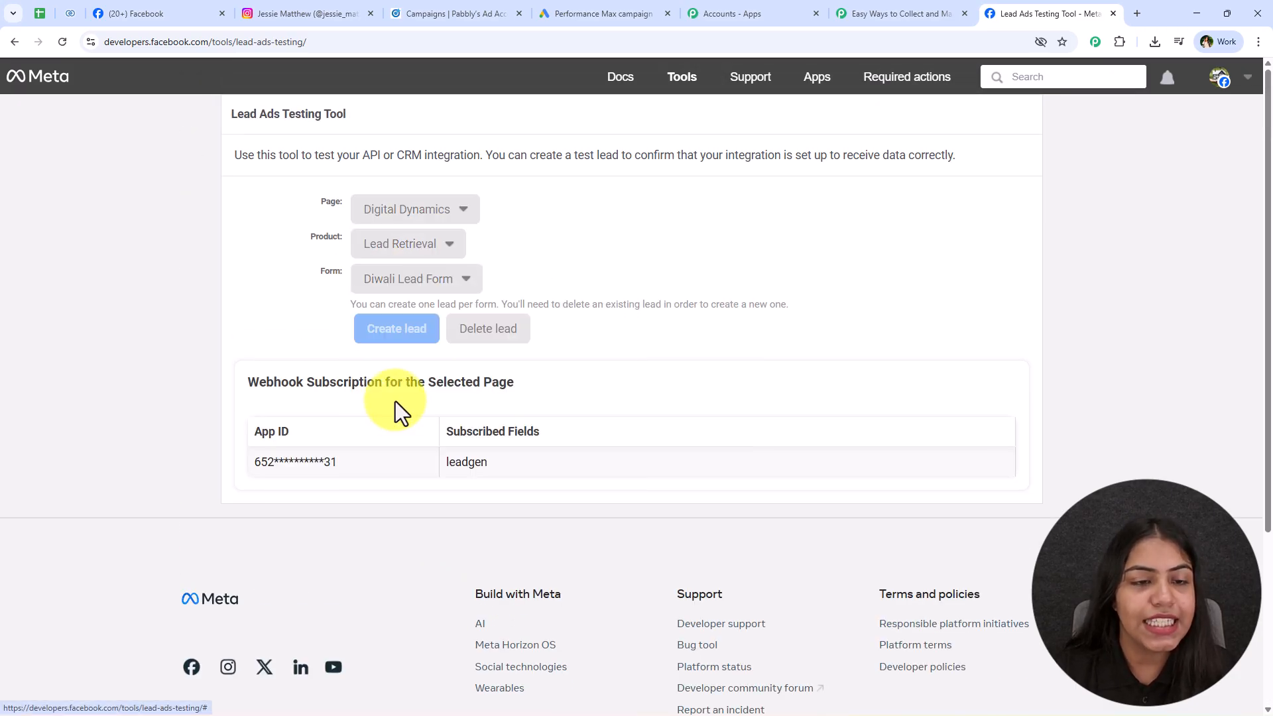
pyautogui.click(392, 278)
pyautogui.click(277, 283)
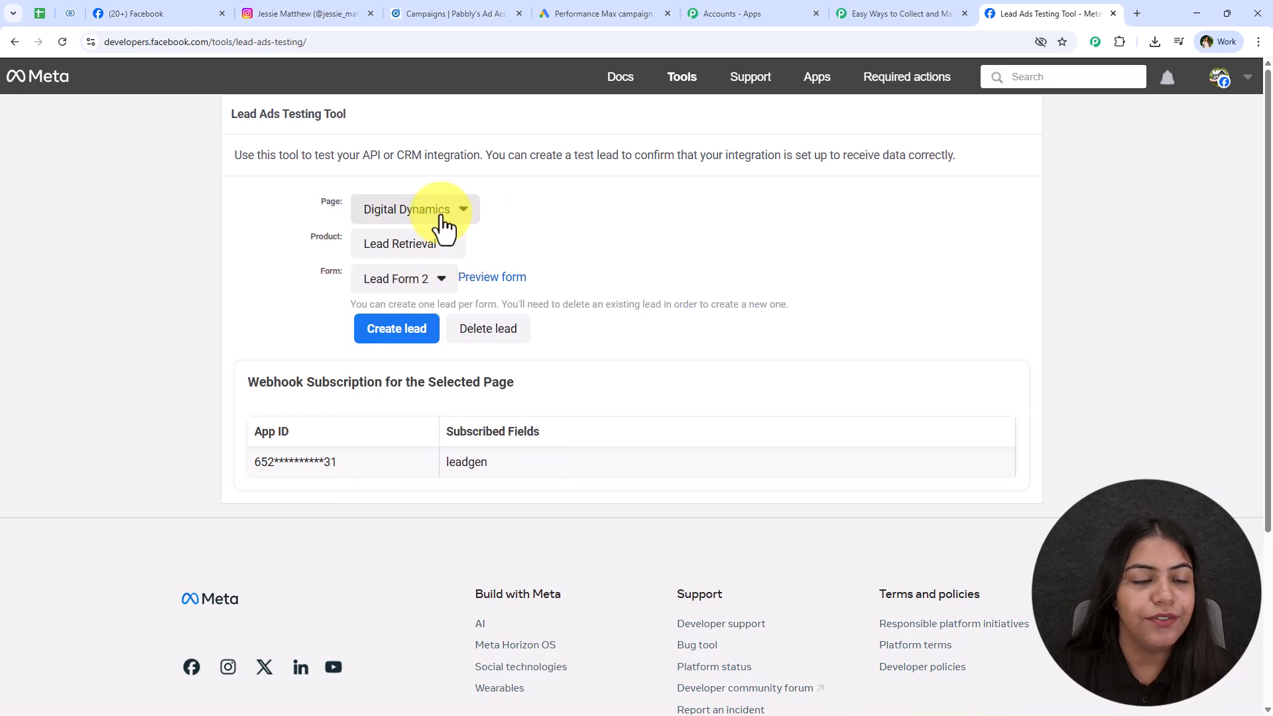
# Start a new test lead with Email Marketing service interest and Afternoon contact time.
pyautogui.click(487, 277)
pyautogui.click(587, 354)
pyautogui.click(603, 475)
pyautogui.click(589, 395)
pyautogui.click(602, 440)
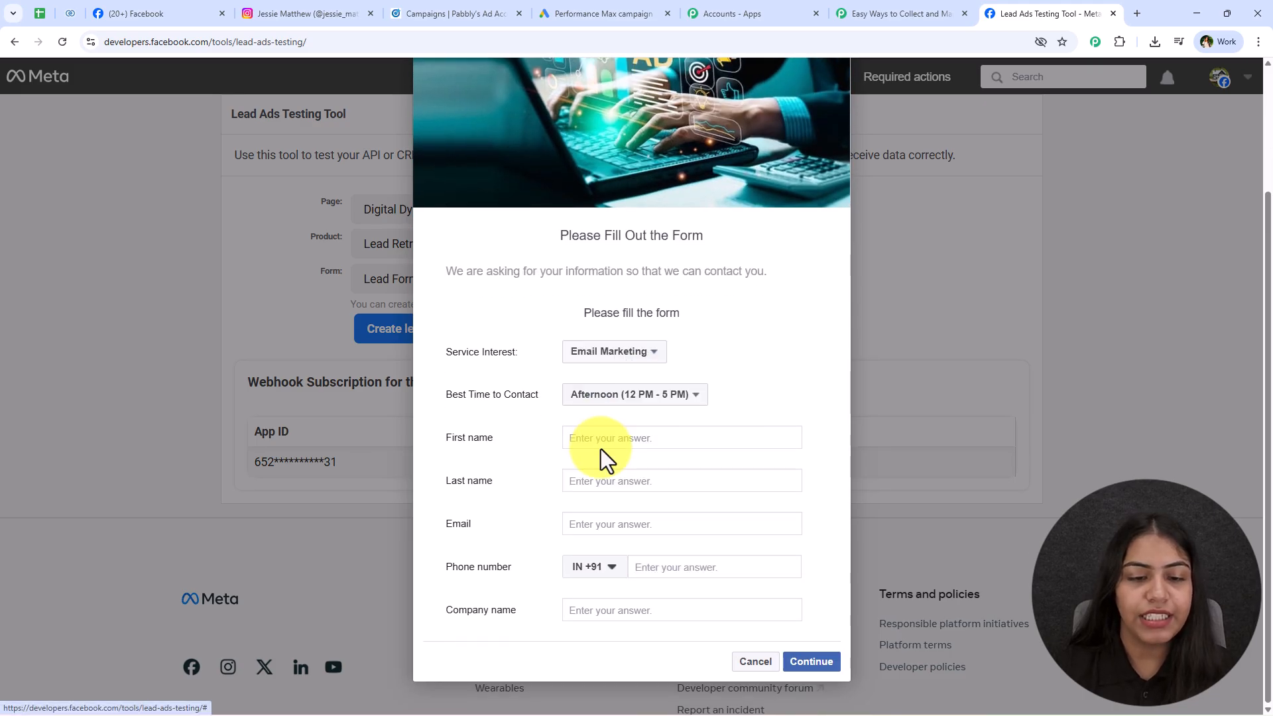
# Enter name New User, an email address and company Pabbly, then submit the lead.
pyautogui.click(610, 445)
pyautogui.write('New')
pyautogui.click(586, 480)
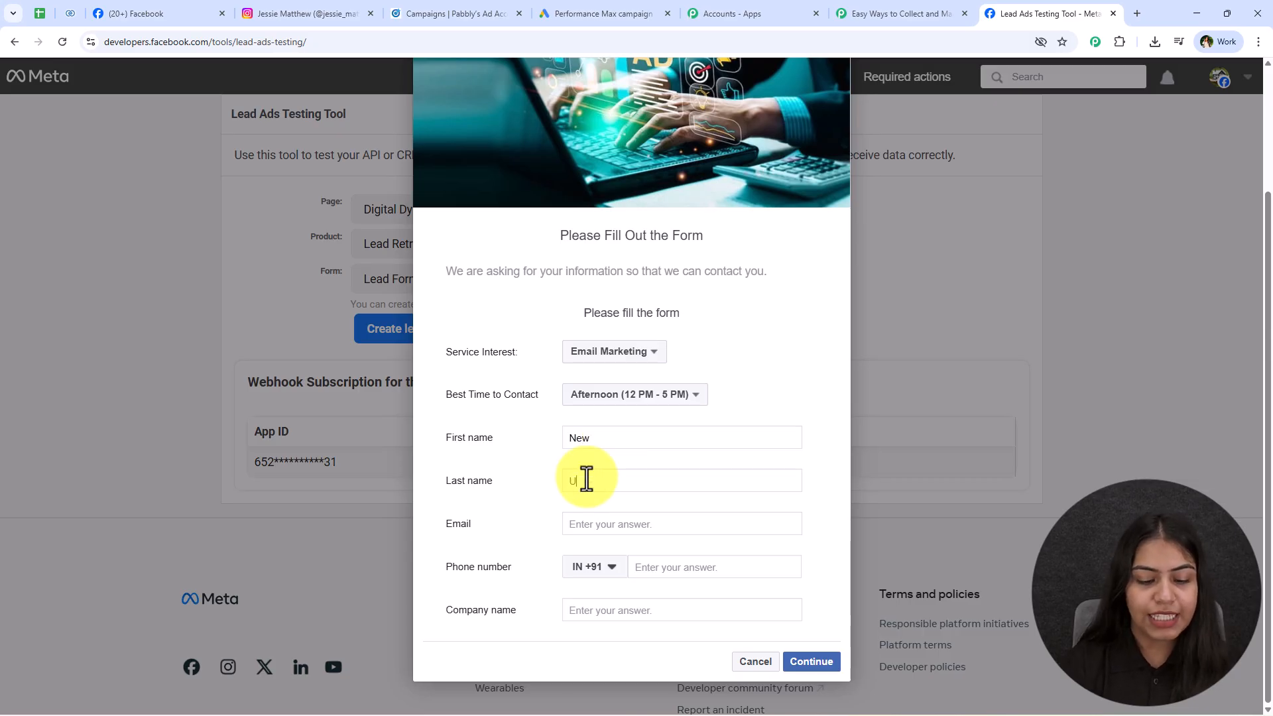
pyautogui.write('User')
pyautogui.click(583, 526)
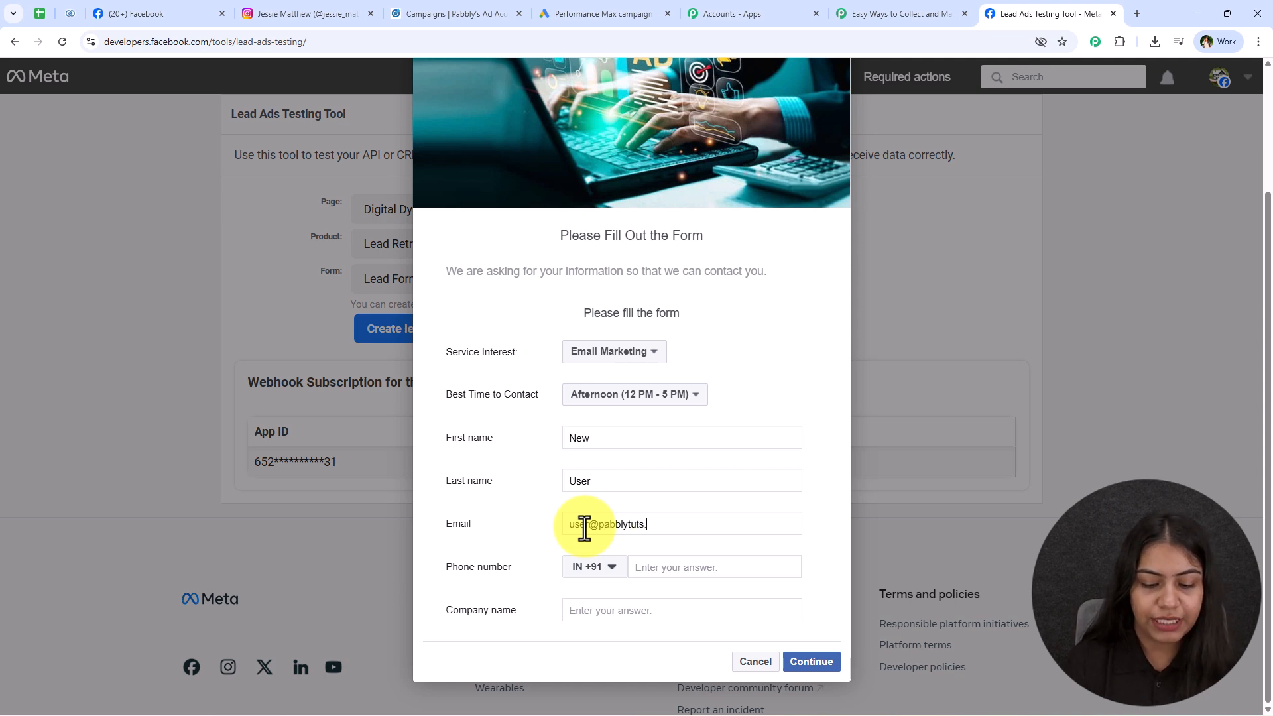
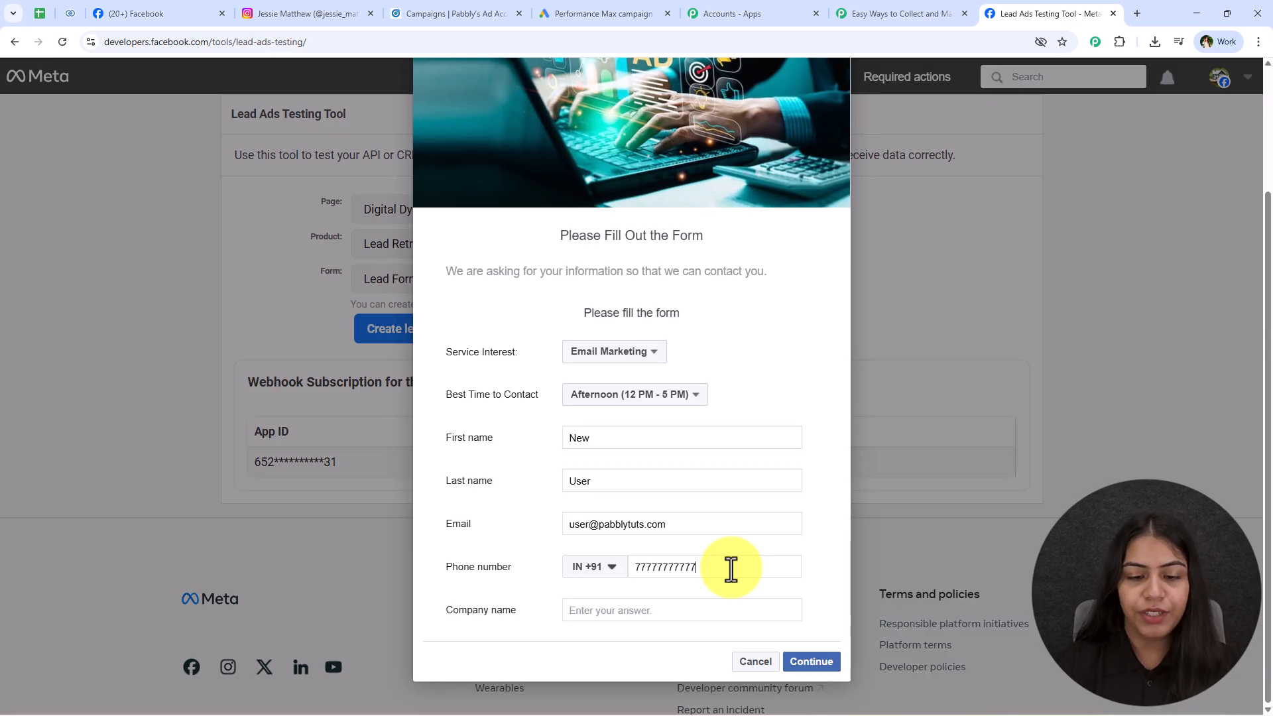
pyautogui.click(668, 610)
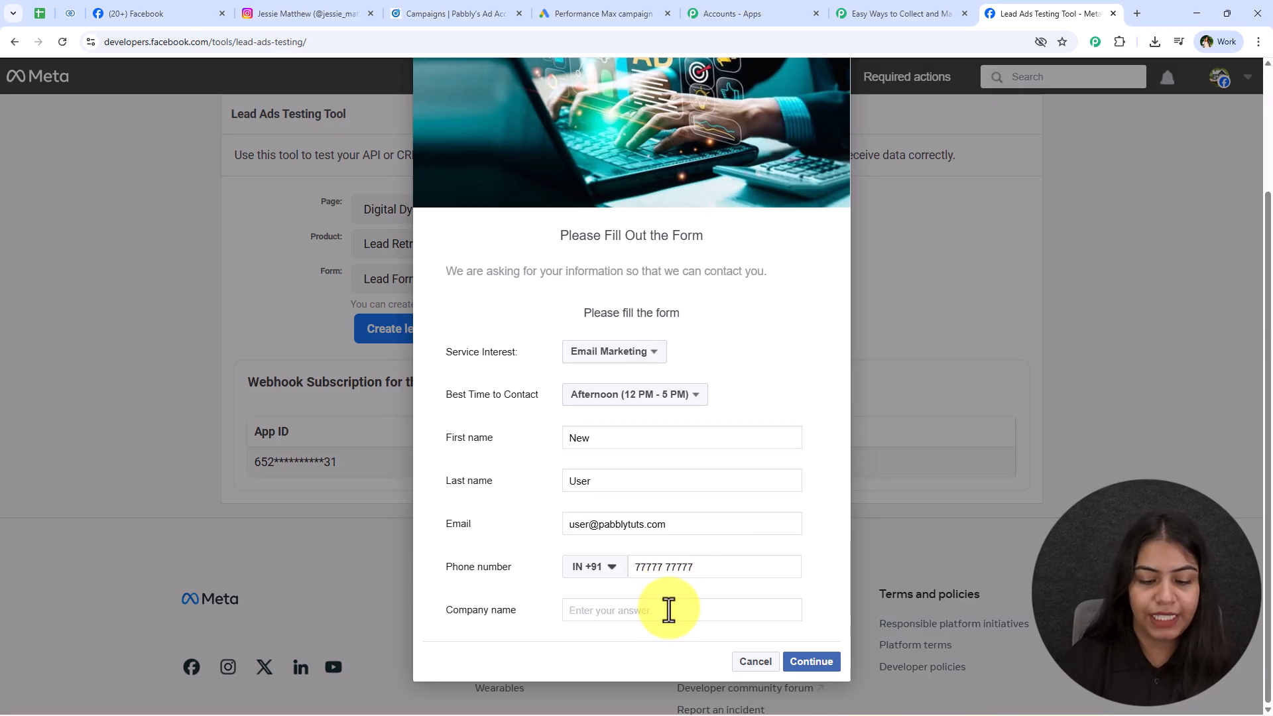
pyautogui.write('Pabbly')
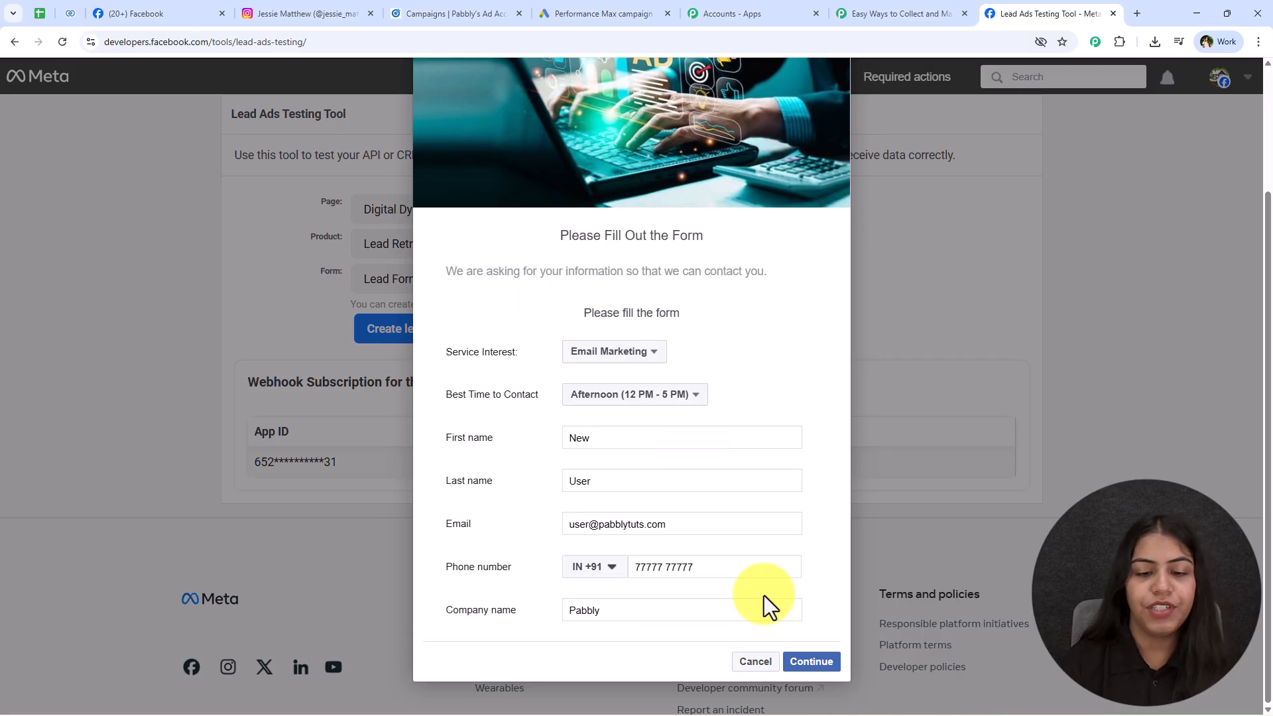
pyautogui.click(811, 661)
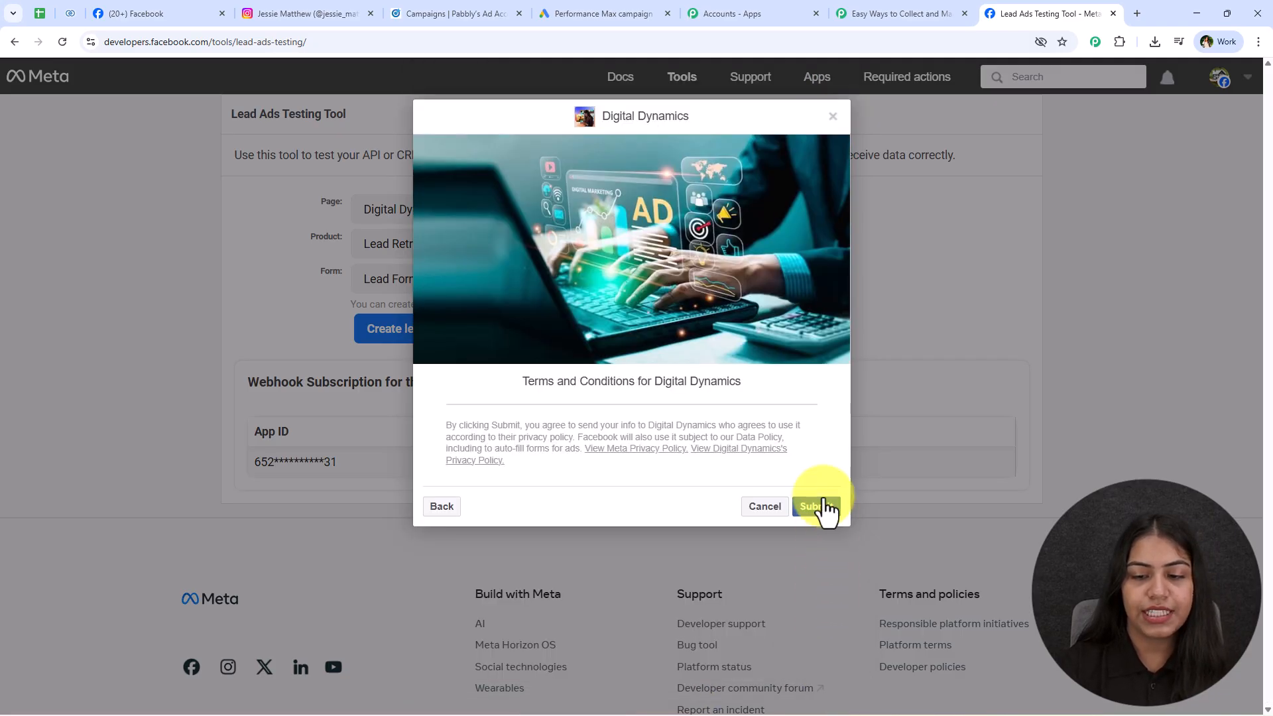
pyautogui.click(820, 509)
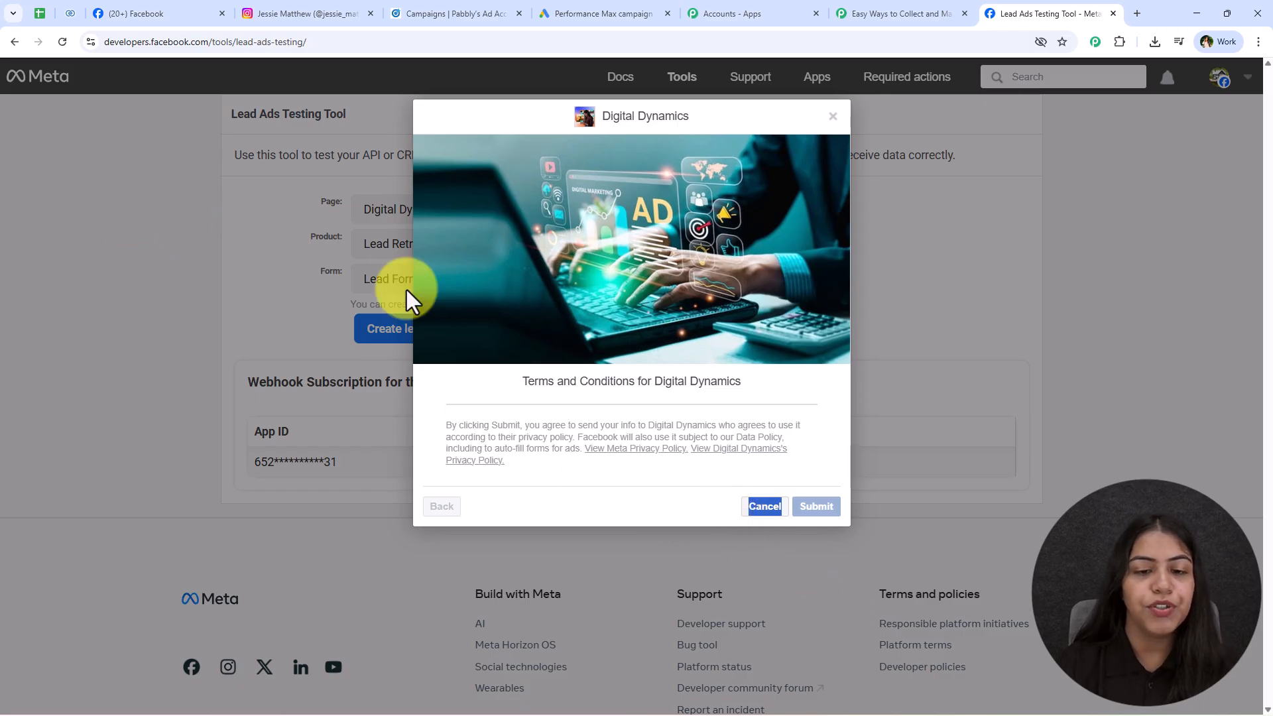
# Check that Lead Details row 4 (A4:E4) holds New User from company Pabbly.
pyautogui.click(39, 13)
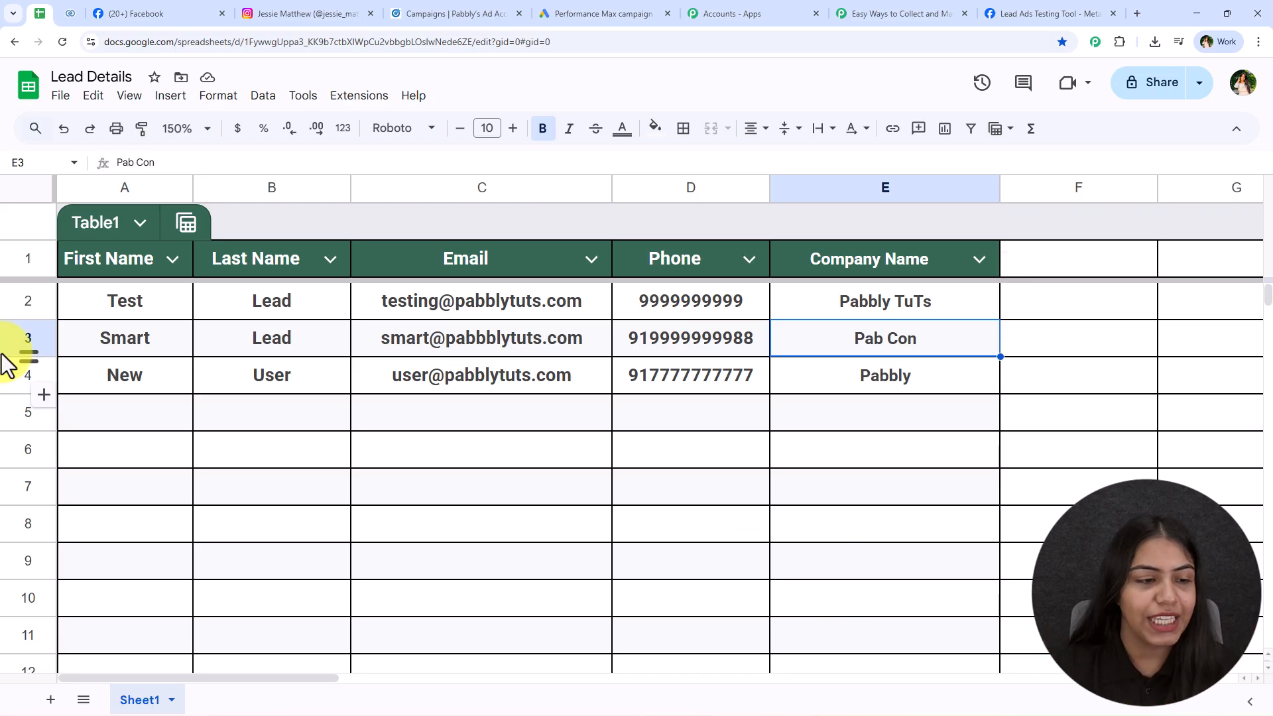
pyautogui.moveTo(148, 366); pyautogui.dragTo(837, 375)
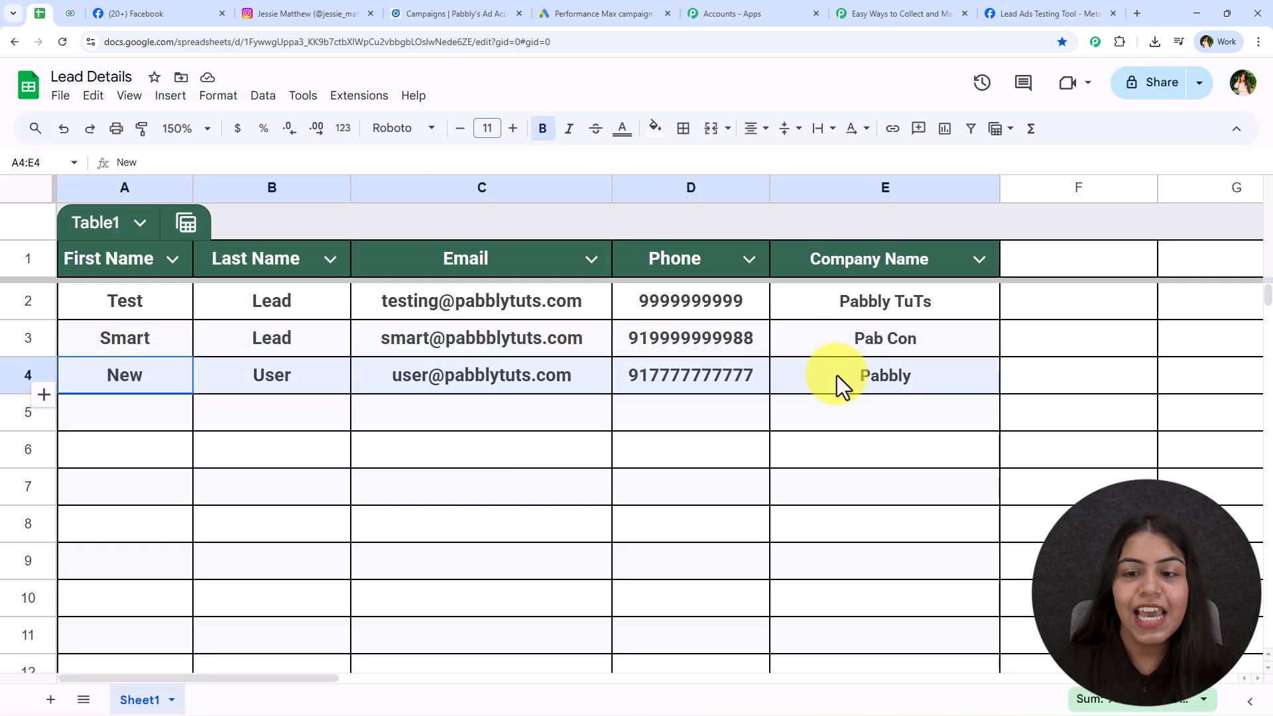
pyautogui.click(71, 10)
# Refresh Zoho CRM Contacts to confirm New User appears among 5 records.
pyautogui.click(61, 42)
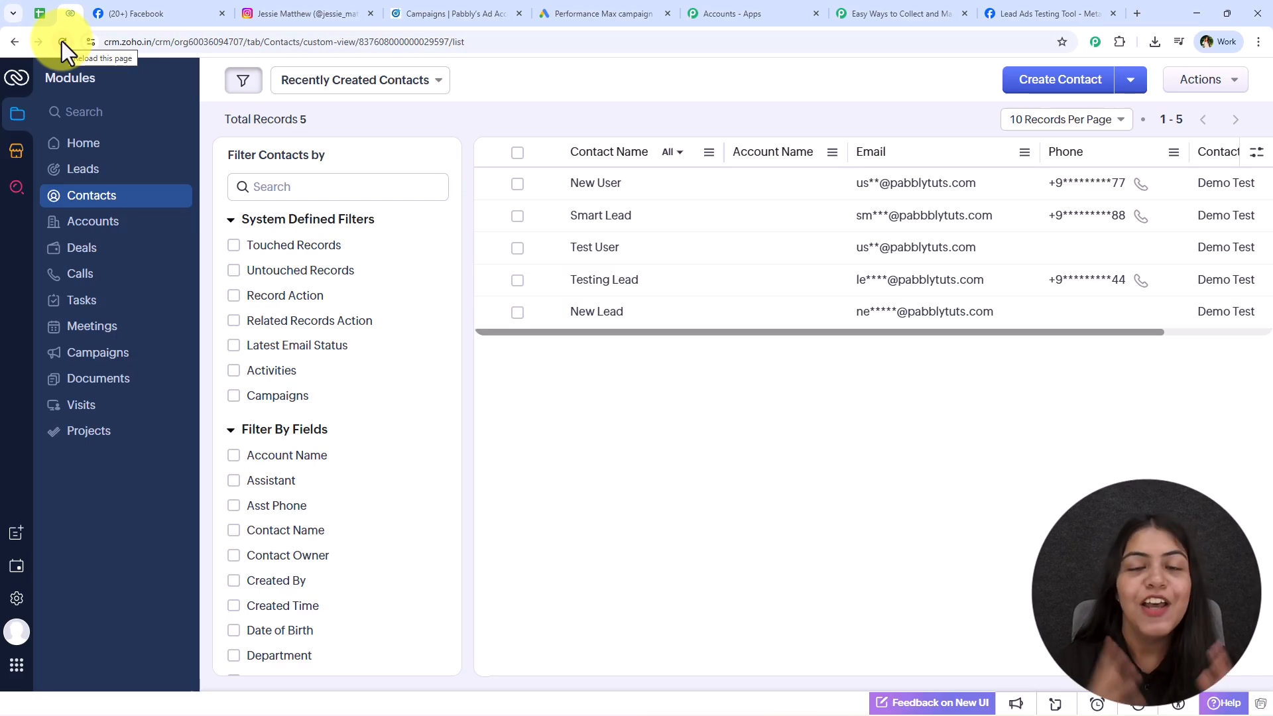
pyautogui.click(893, 3)
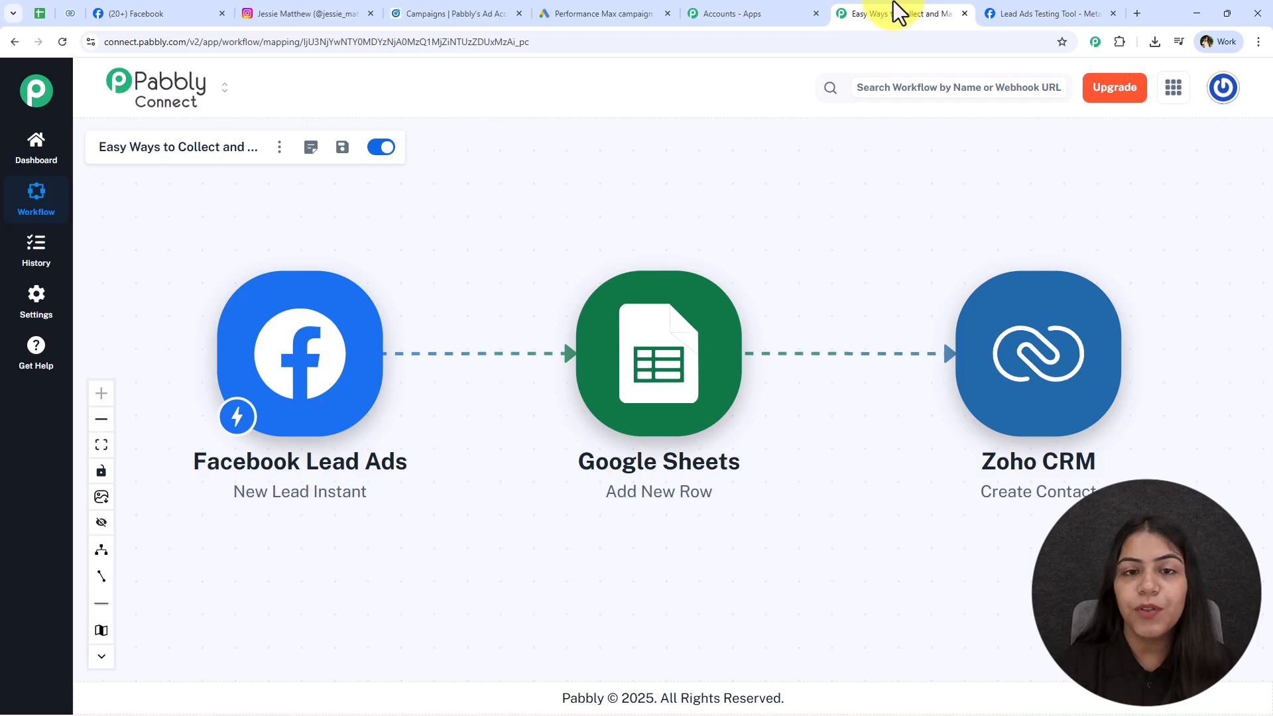